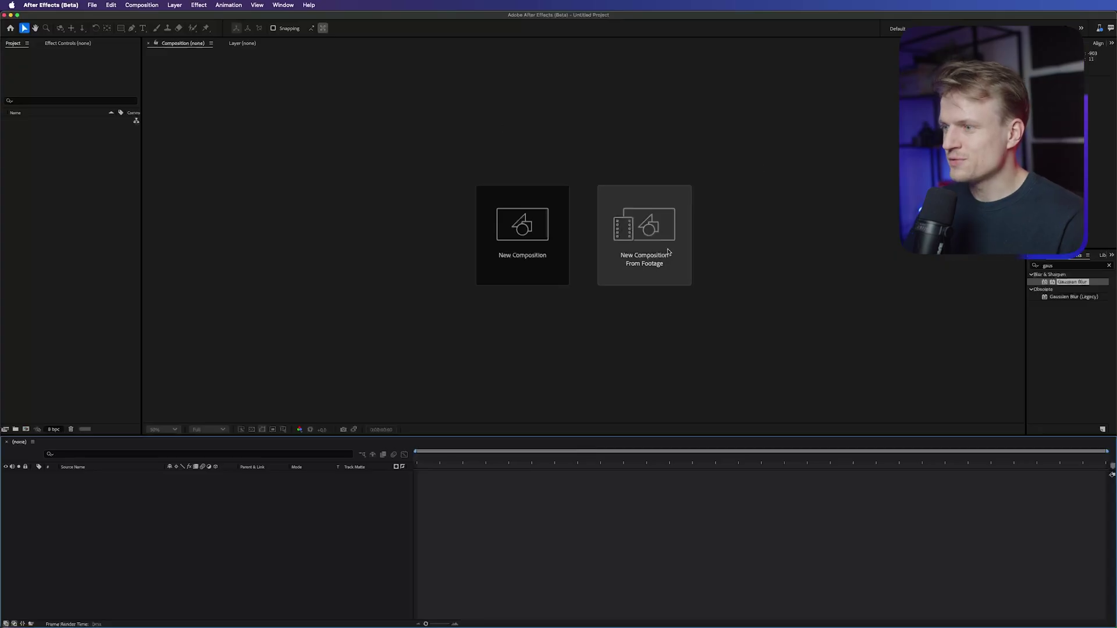
Create a 3840x2160, 25 fps composition and place the imported Unsplash JPG image in it
left_click(530, 233)
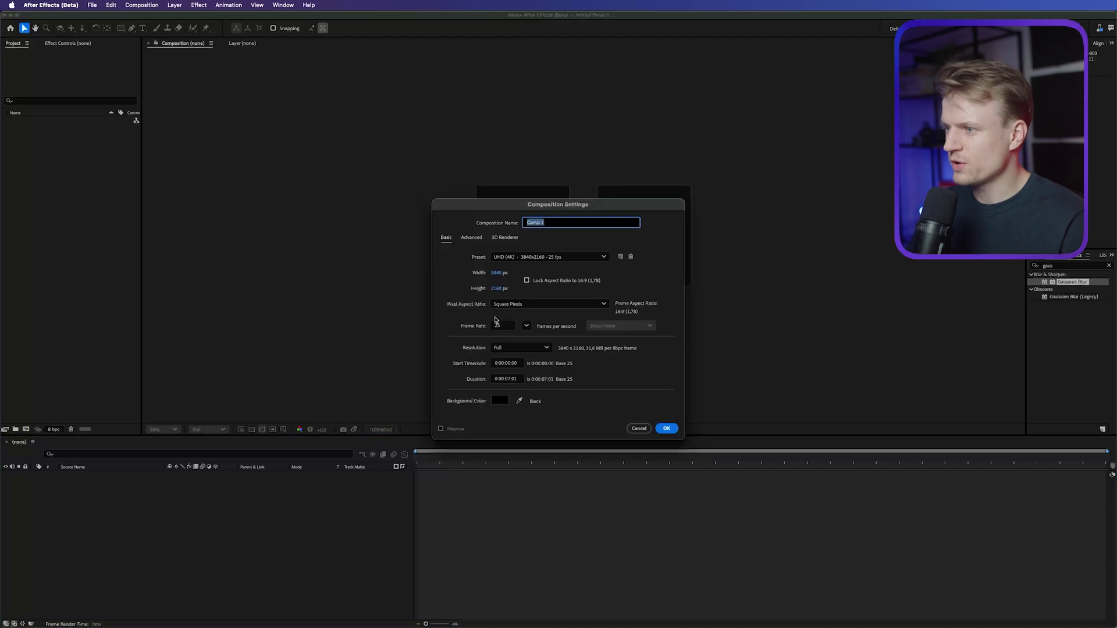
left_click(667, 428)
key("super+i")
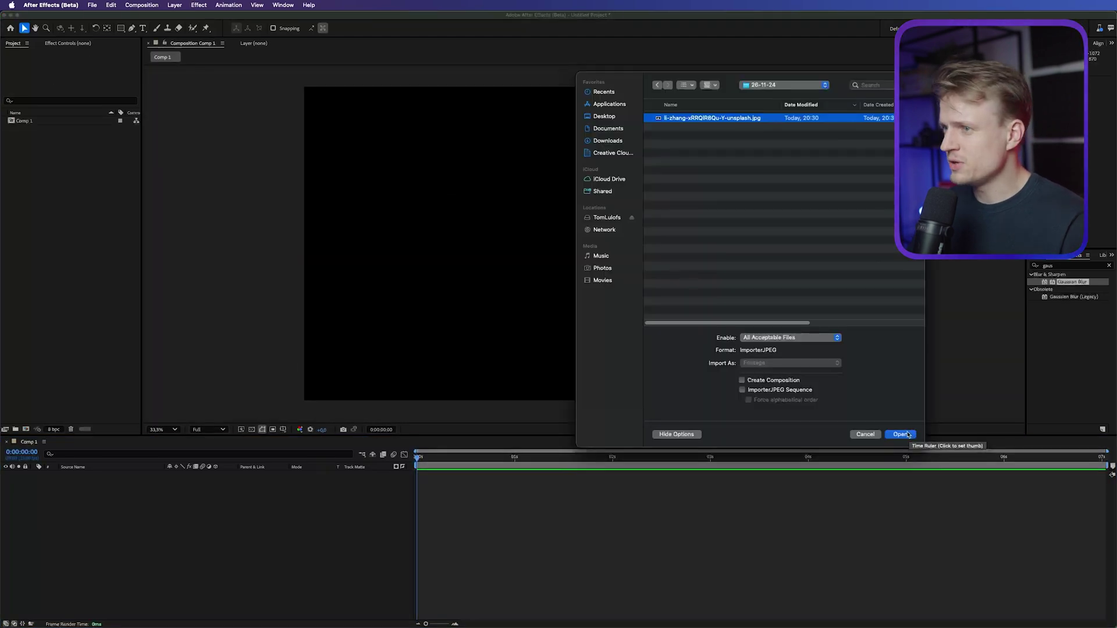
left_click(901, 435)
left_click_drag(53, 129, 583, 244)
Lower the background image layer's opacity to 29%
key("t")
left_click_drag(174, 483, 142, 483)
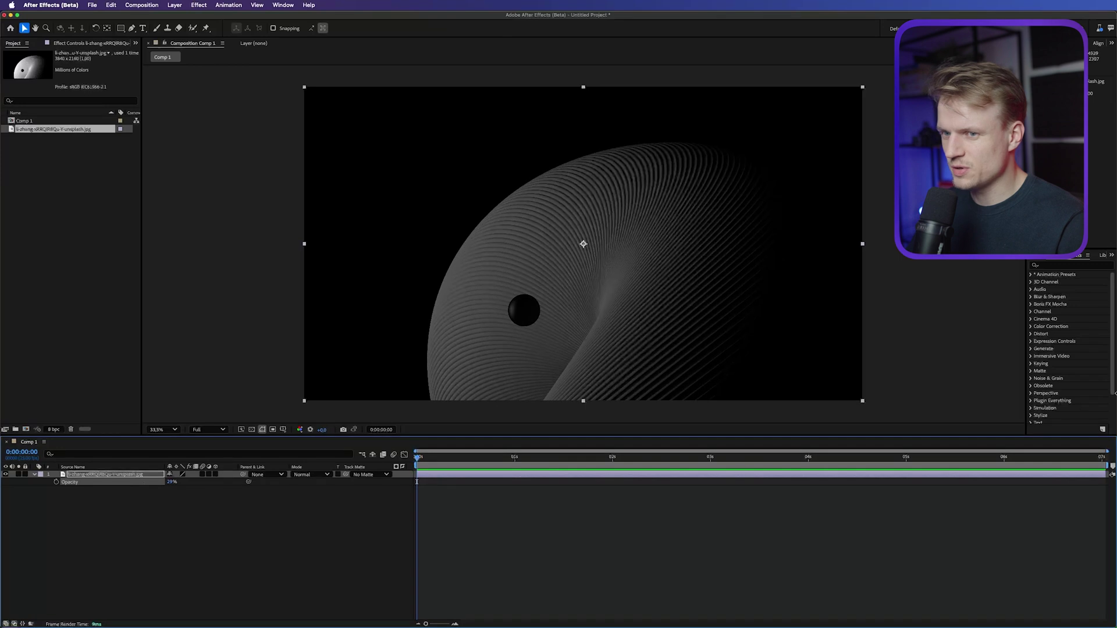
left_click(462, 502)
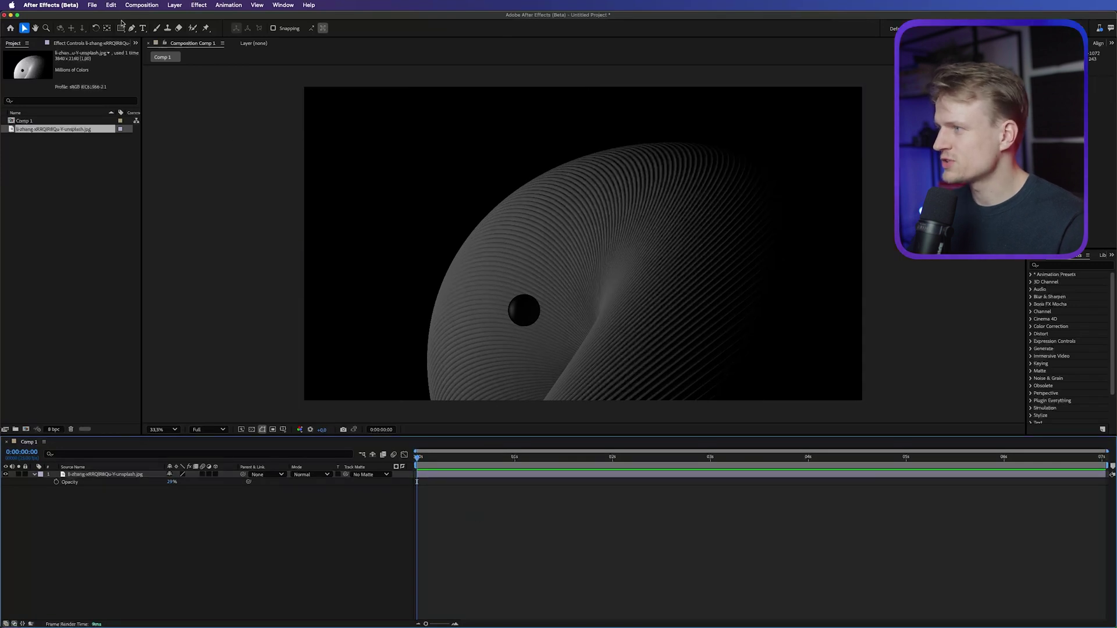
Set up the Rounded Rectangle tool with no stroke and a red fill, with no layer selected
left_click(120, 29)
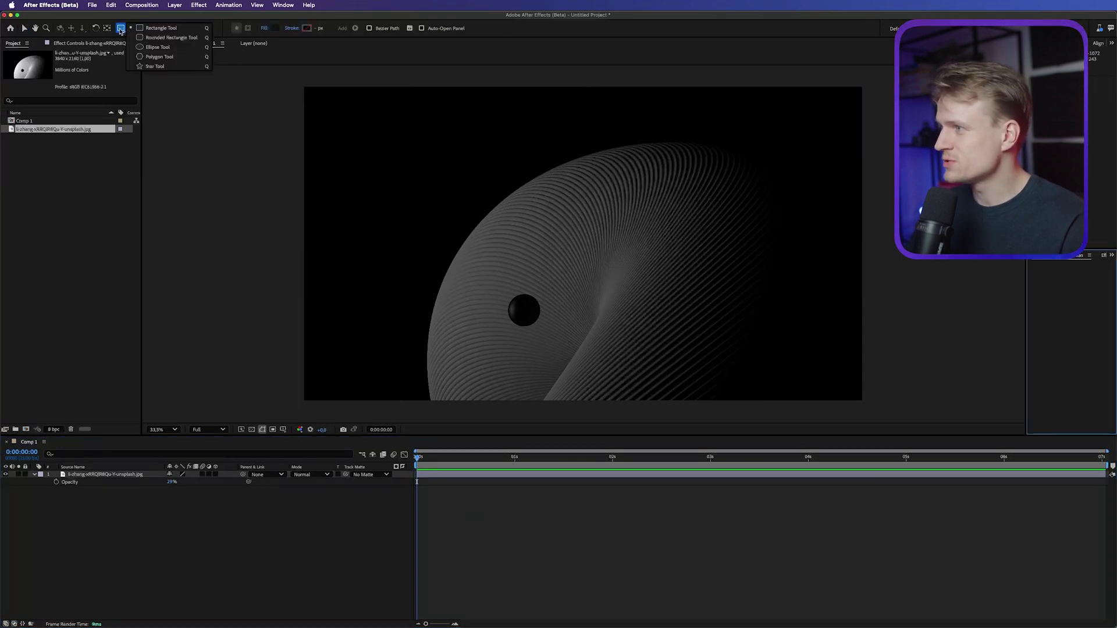
left_click(152, 39)
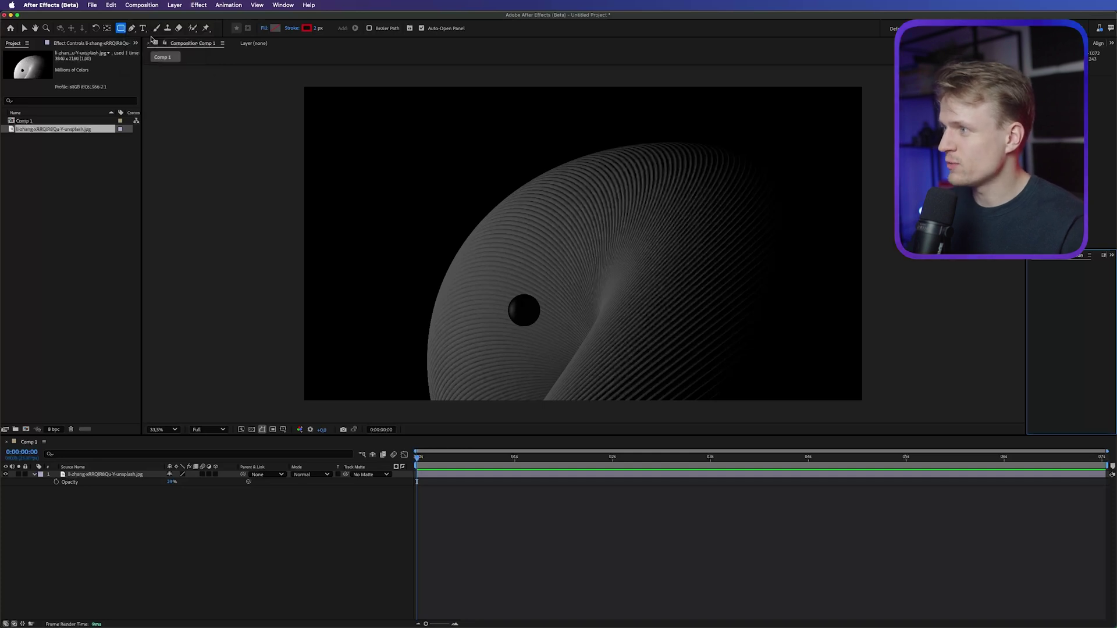
left_click(289, 29)
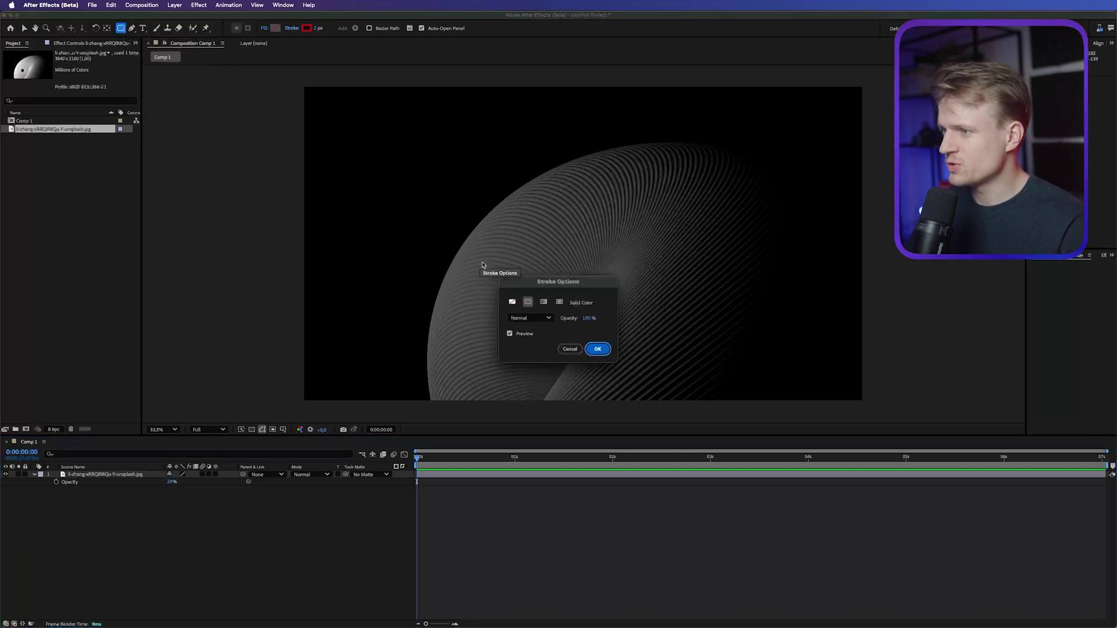
left_click(511, 302)
left_click(598, 349)
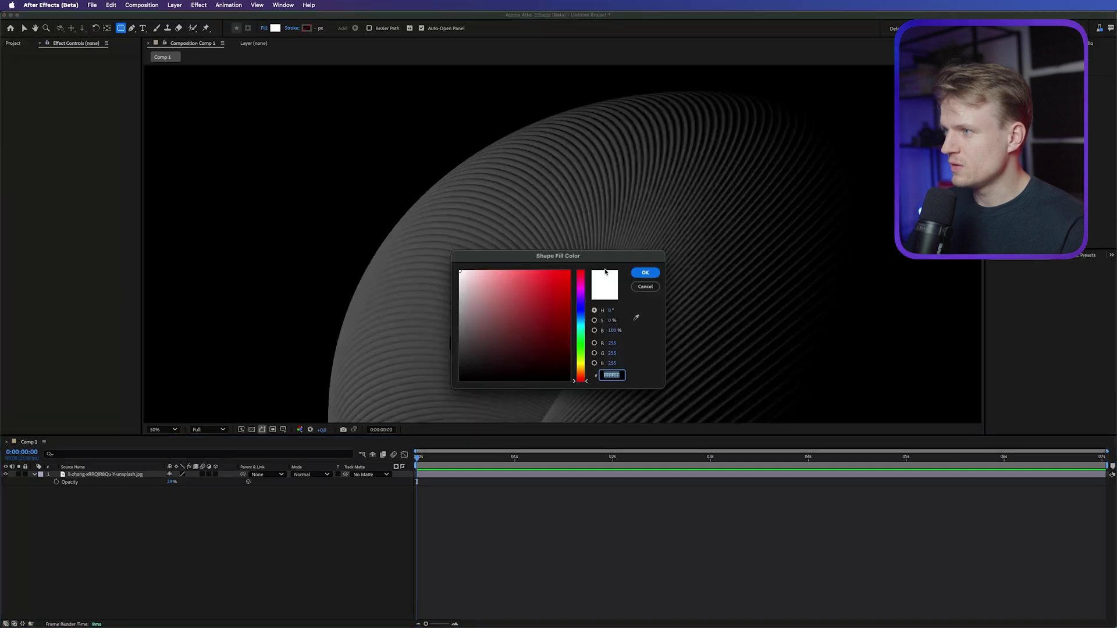
key("Return")
left_click(277, 28)
mouse_move(493, 278)
left_mouse_down()
mouse_move(464, 285)
mouse_move(474, 296)
mouse_move(488, 285)
mouse_move(556, 291)
mouse_move(512, 262)
mouse_move(539, 285)
left_mouse_up()
left_click(645, 273)
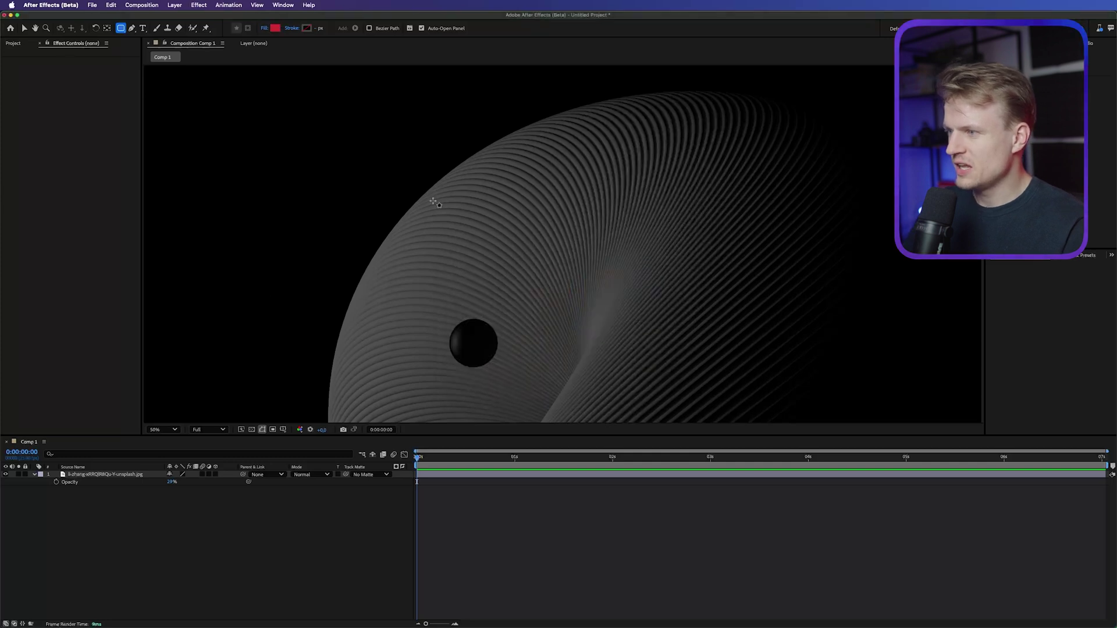
Draw a red rounded rectangle about 1494 by 960 px over the image, with its corner roundness set to 130
left_click_drag(437, 195, 690, 359)
left_click(1052, 399)
left_click_drag(1058, 399, 1104, 389)
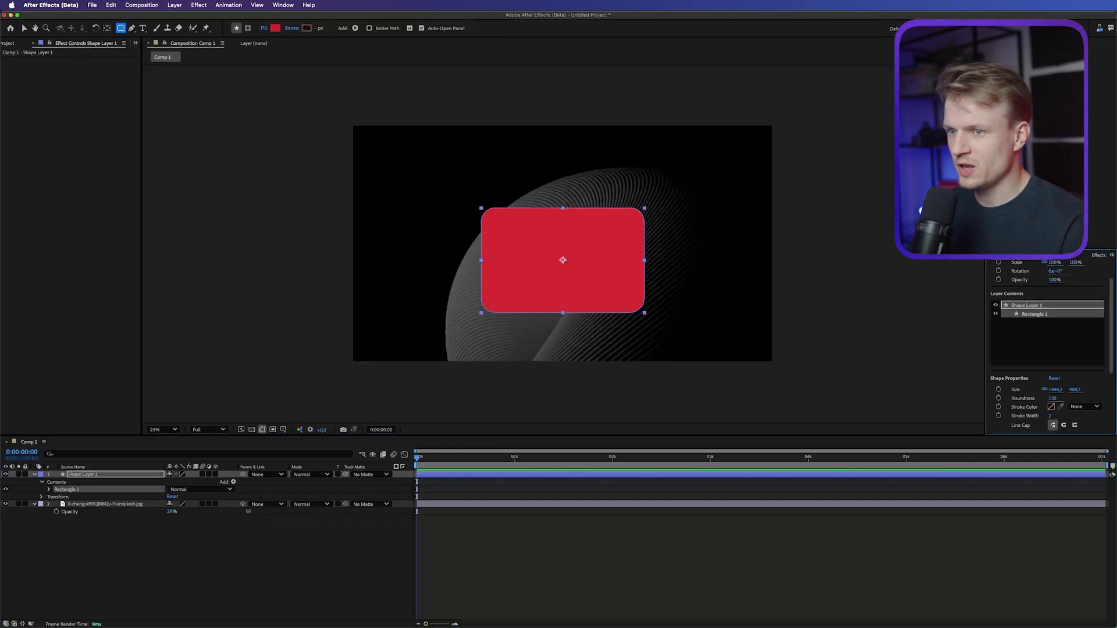
Center the red rectangle horizontally and vertically in the composition
left_click(1039, 255)
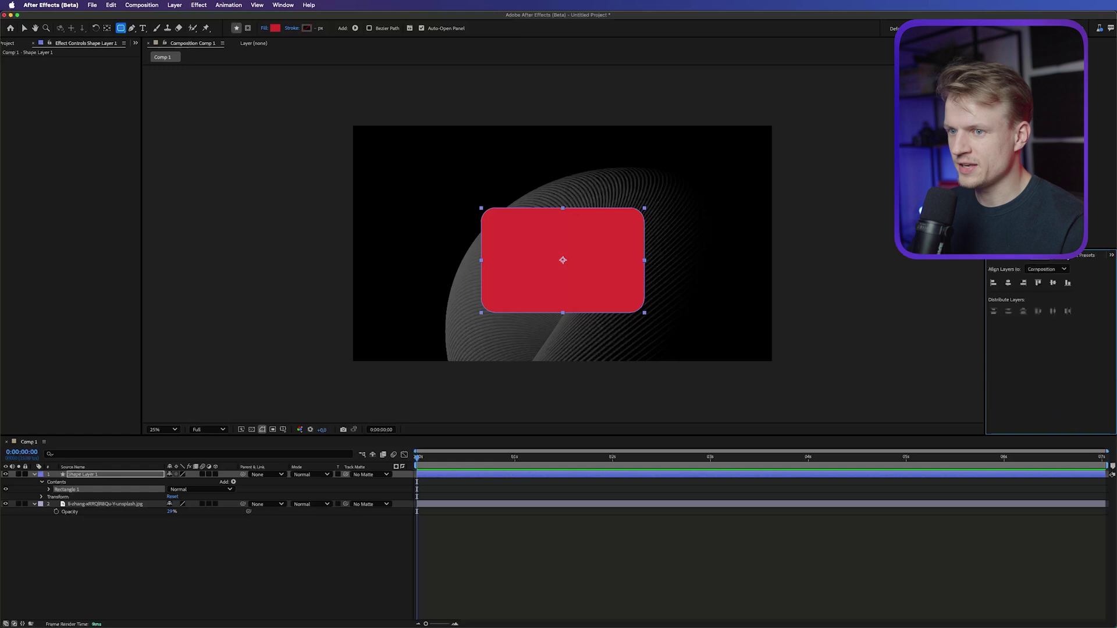
left_click(1007, 284)
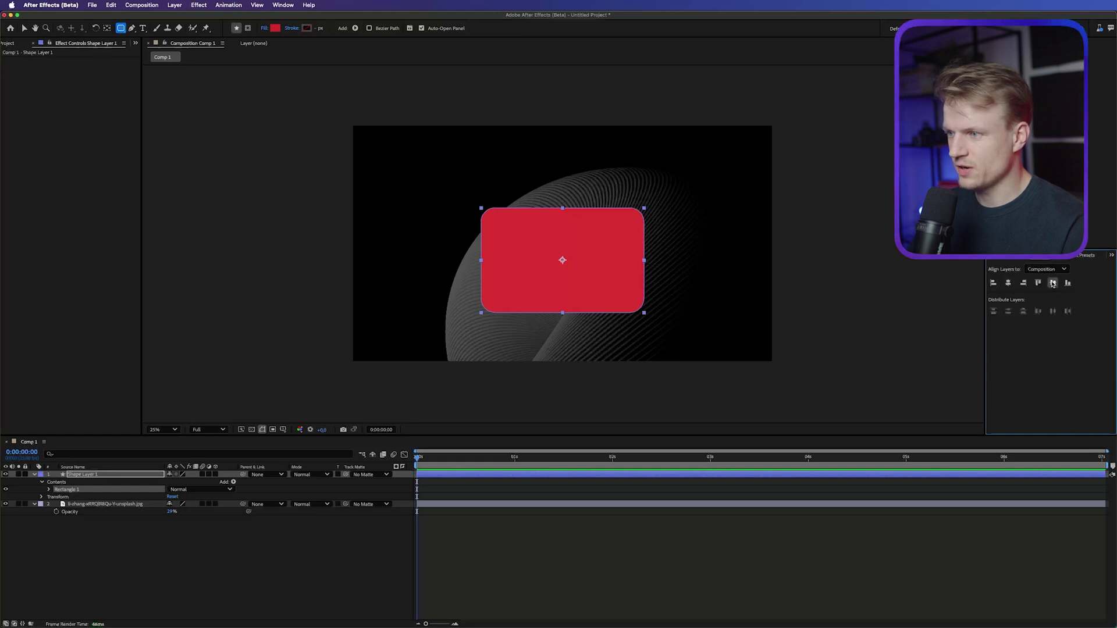
left_click(1053, 283)
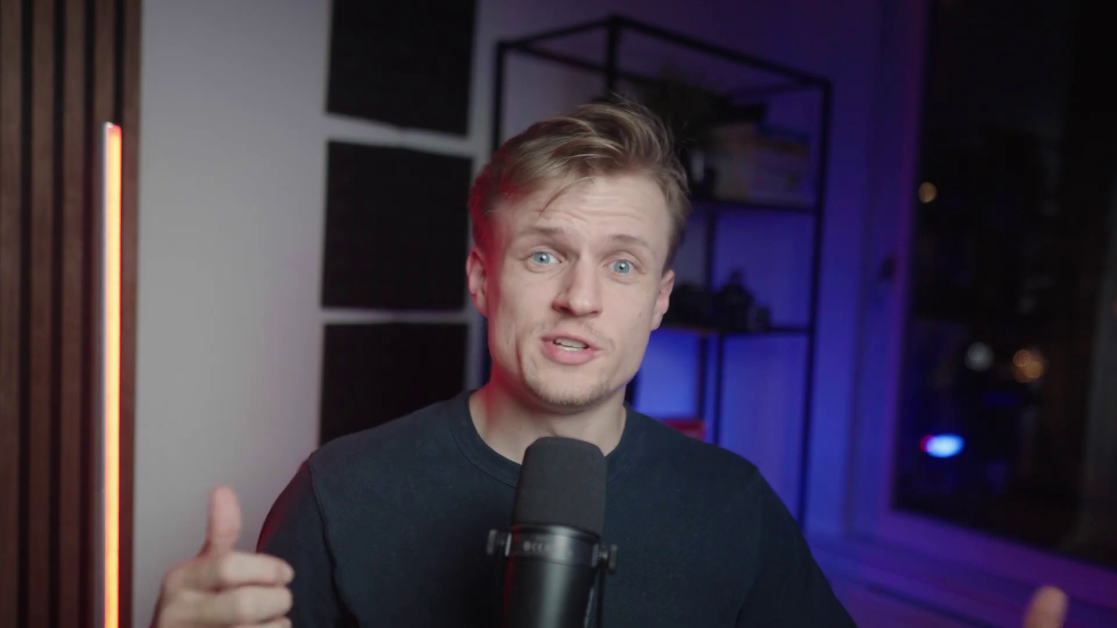
Apply Fast Box Blur with a Blur Radius of 74 to the rectangle layer and make it an adjustment layer
left_click(1052, 256)
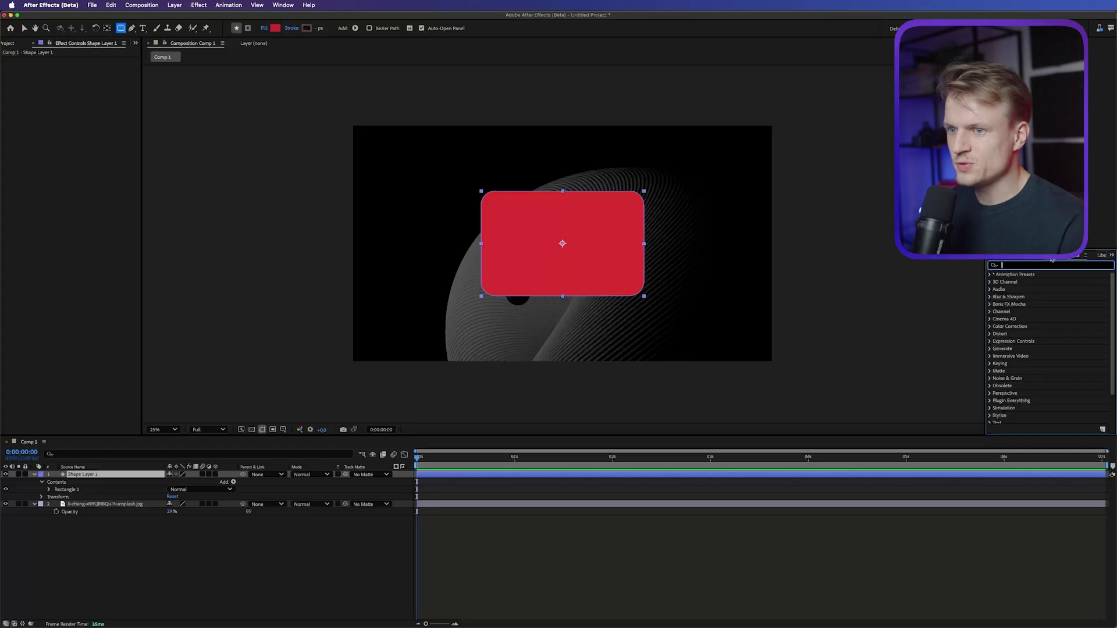
type("fast")
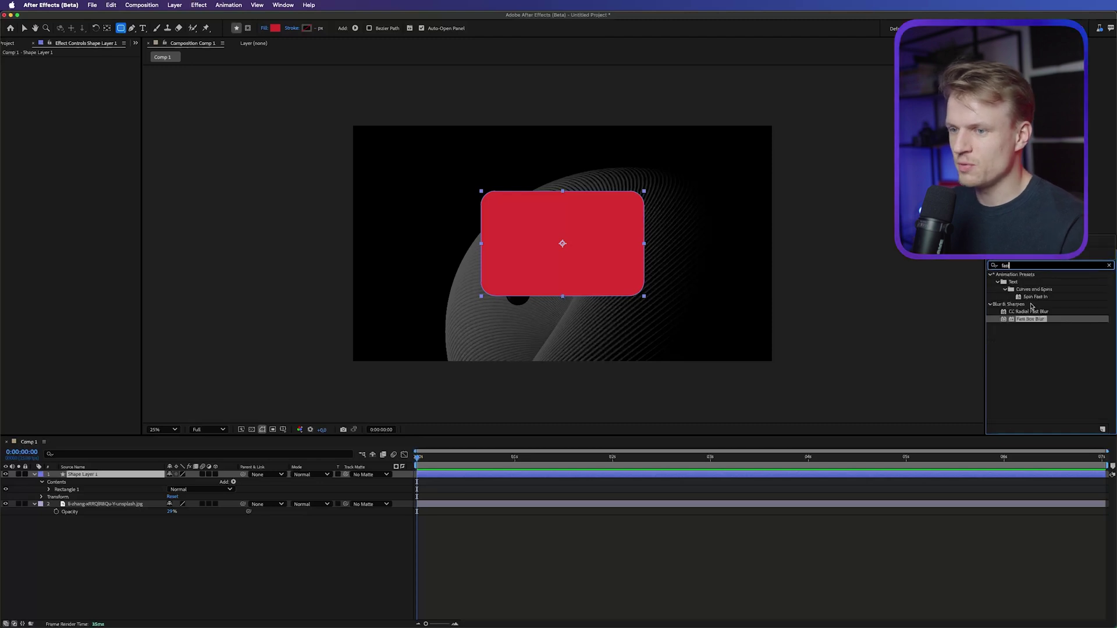
double_click(1028, 320)
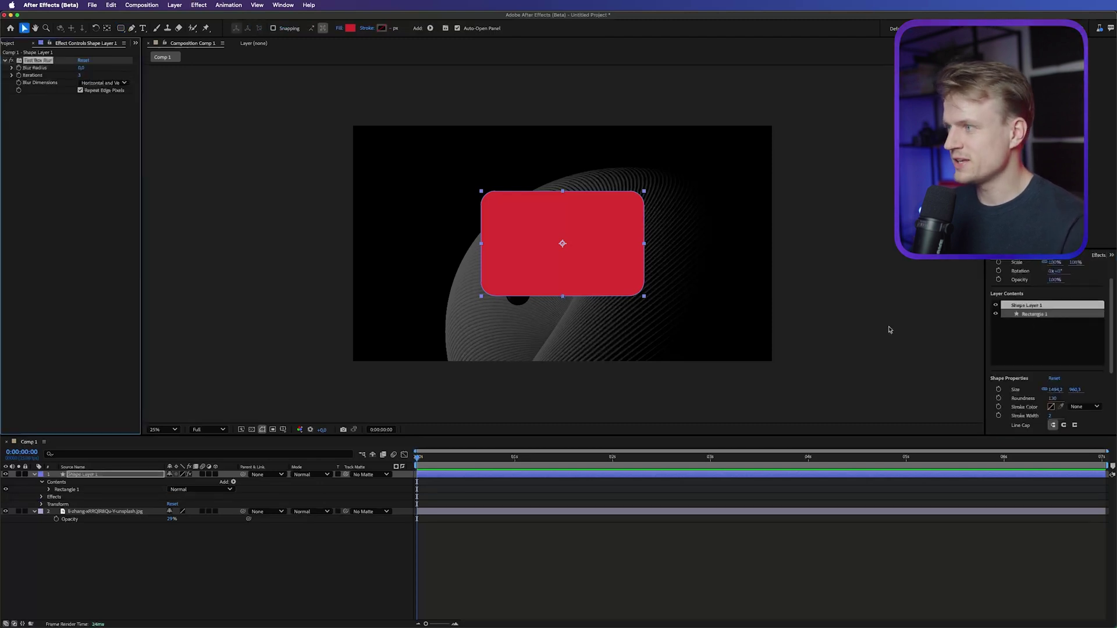
left_click_drag(80, 67, 114, 69)
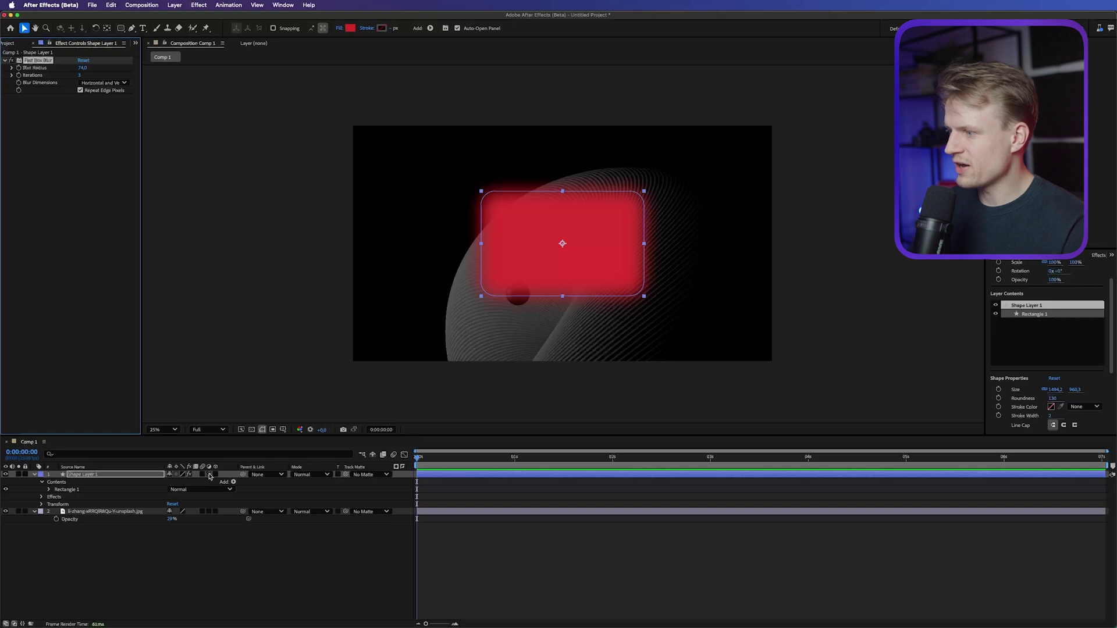
left_click(209, 475)
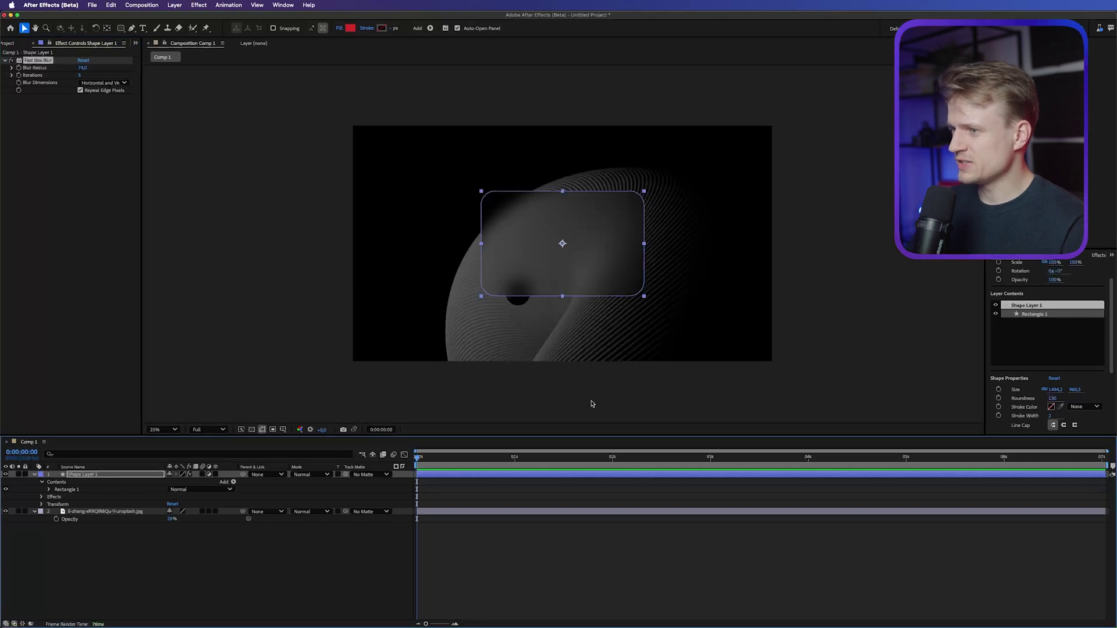
Find the Tint effect and apply it to the blurred rectangle layer
key("period")
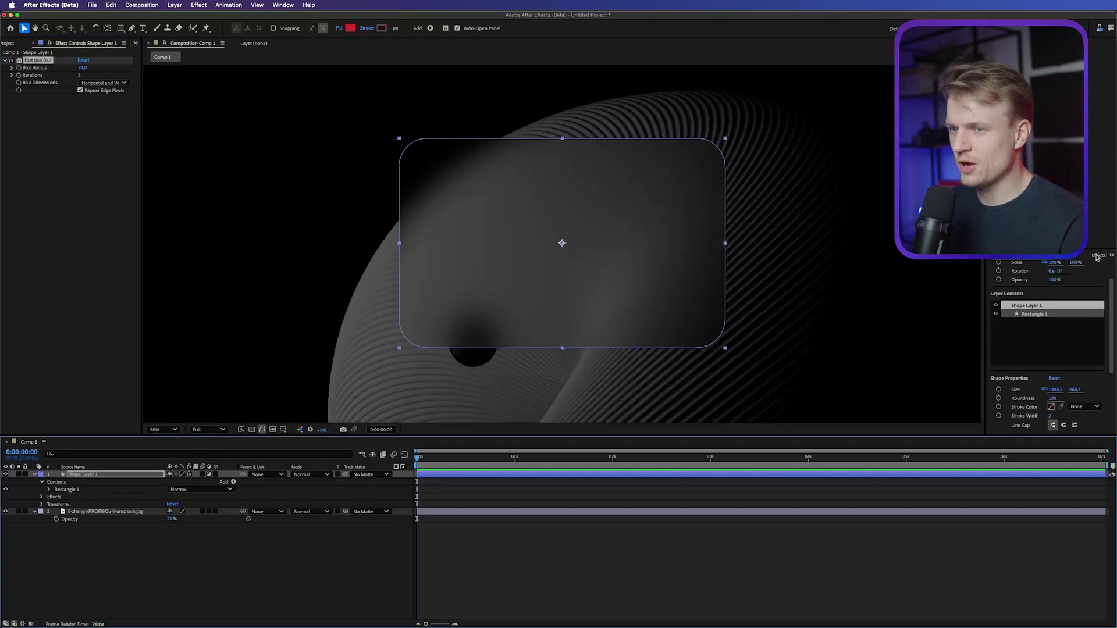
left_click(1095, 256)
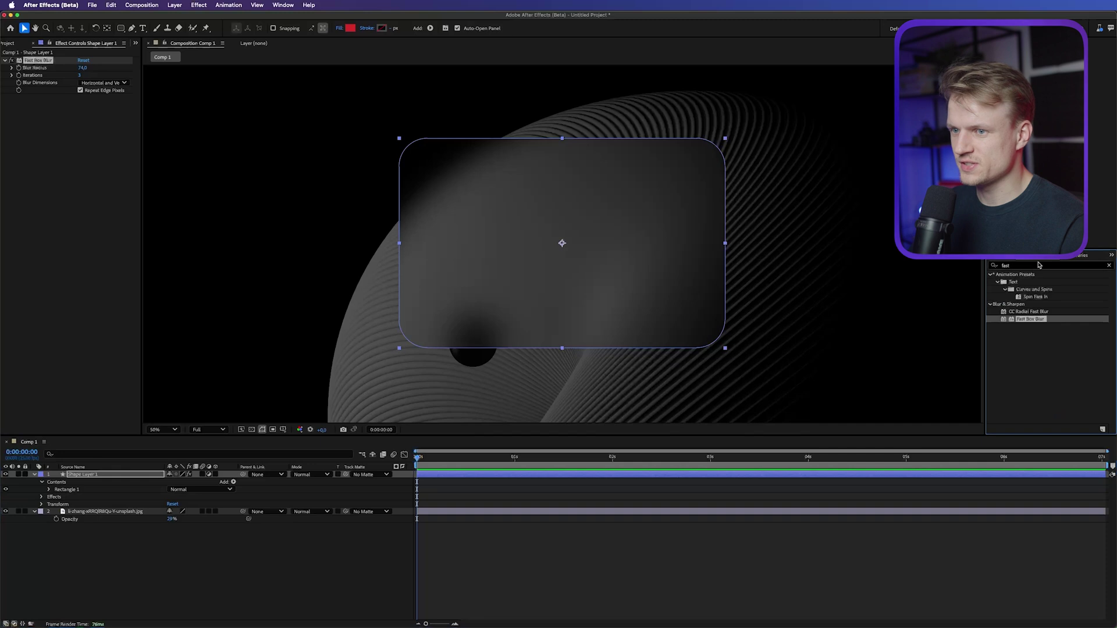
type("tint")
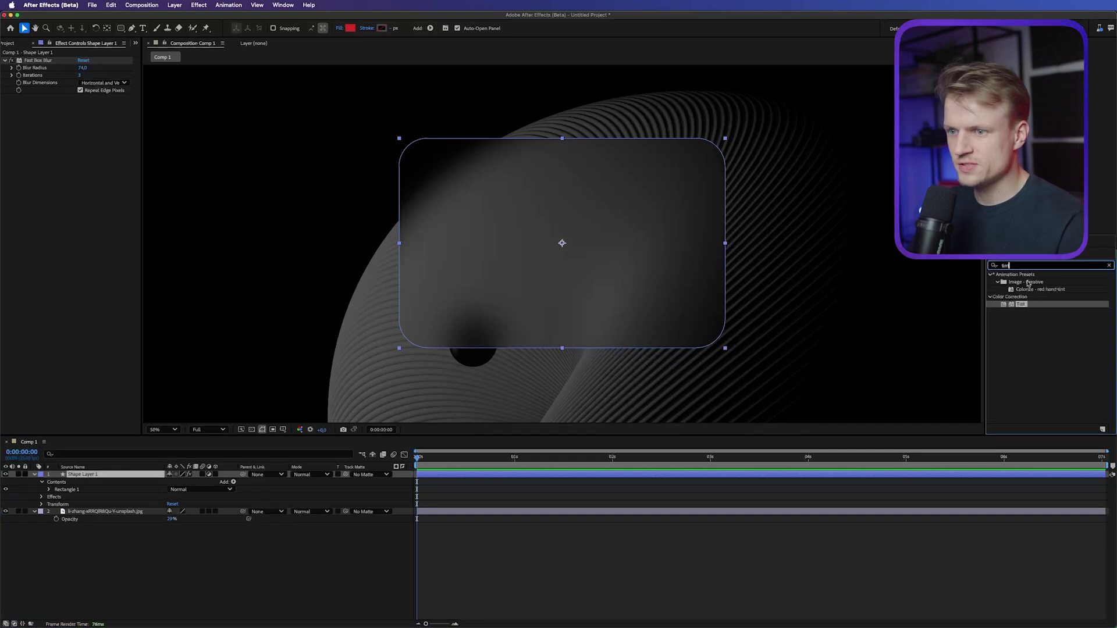
left_click(1020, 305)
double_click(1019, 305)
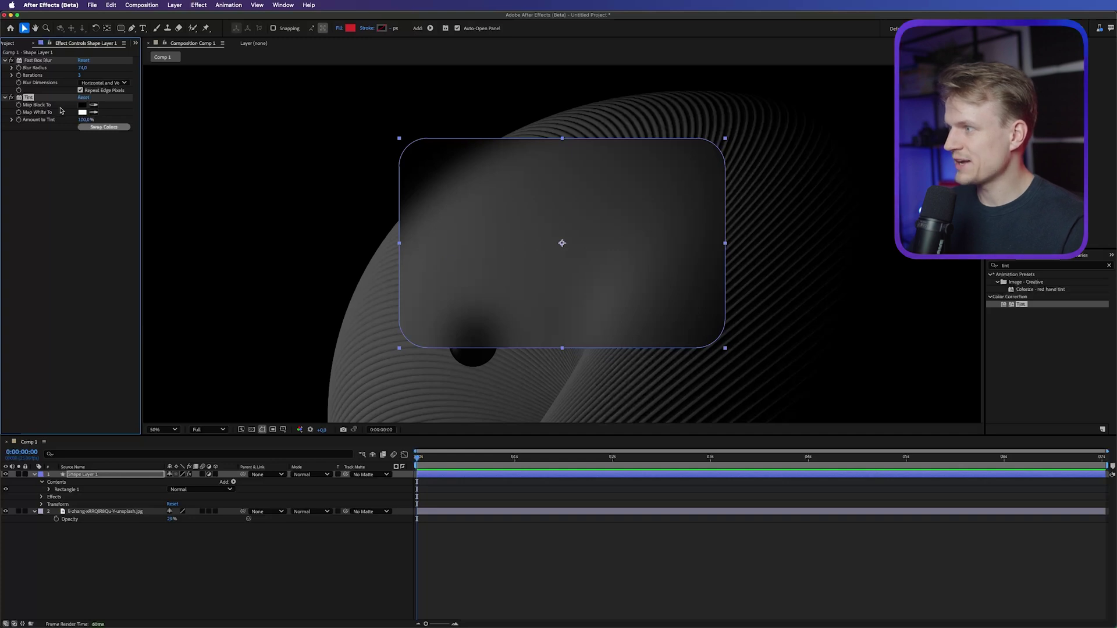
Set the Tint effect's Map Black To color to dark gray, about 2B2B2B
left_click(82, 106)
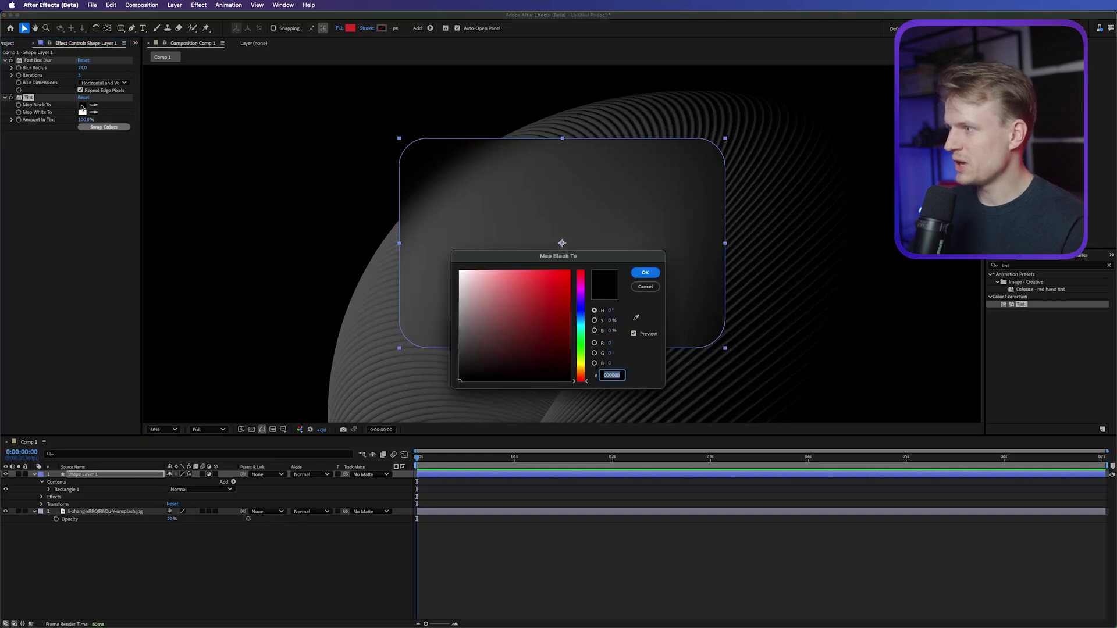
left_click_drag(476, 308, 442, 245)
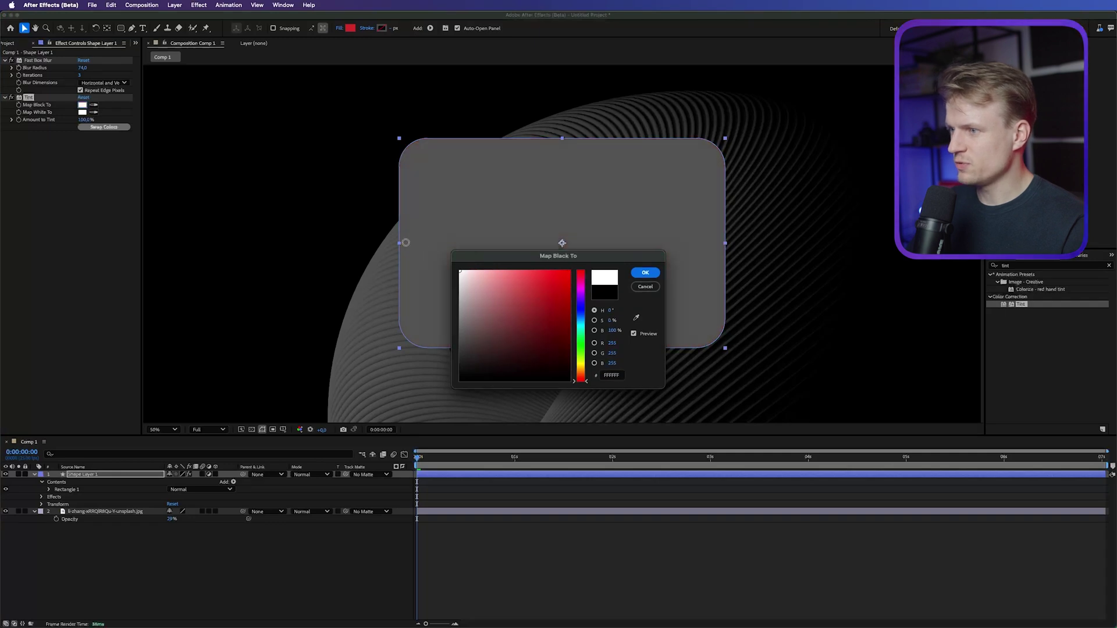
left_click_drag(511, 261, 357, 273)
left_click_drag(326, 349, 201, 377)
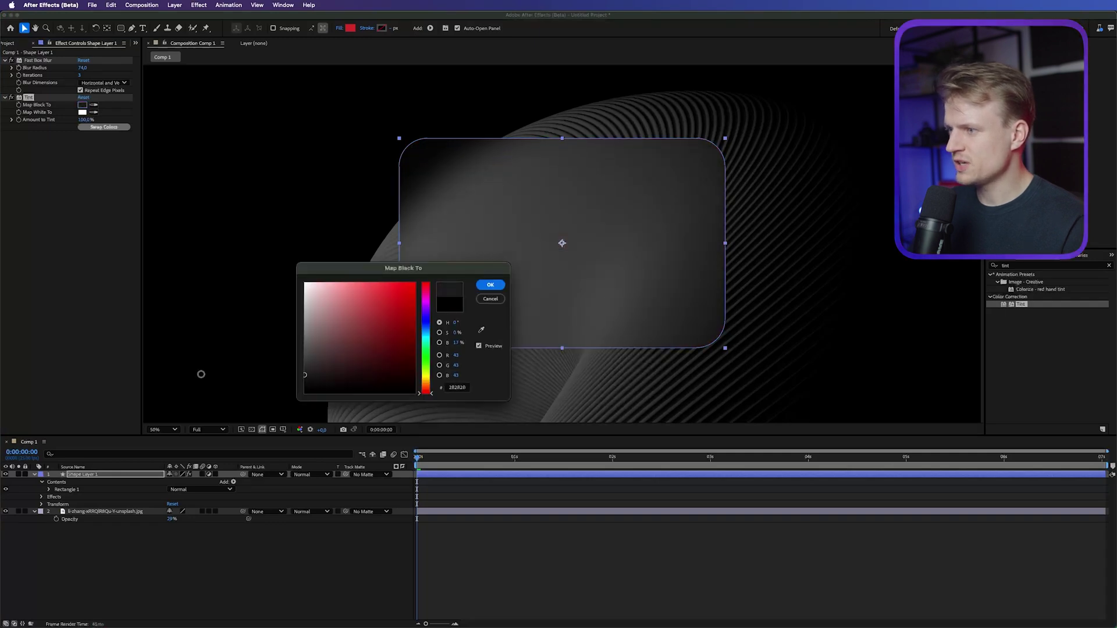
left_click(490, 284)
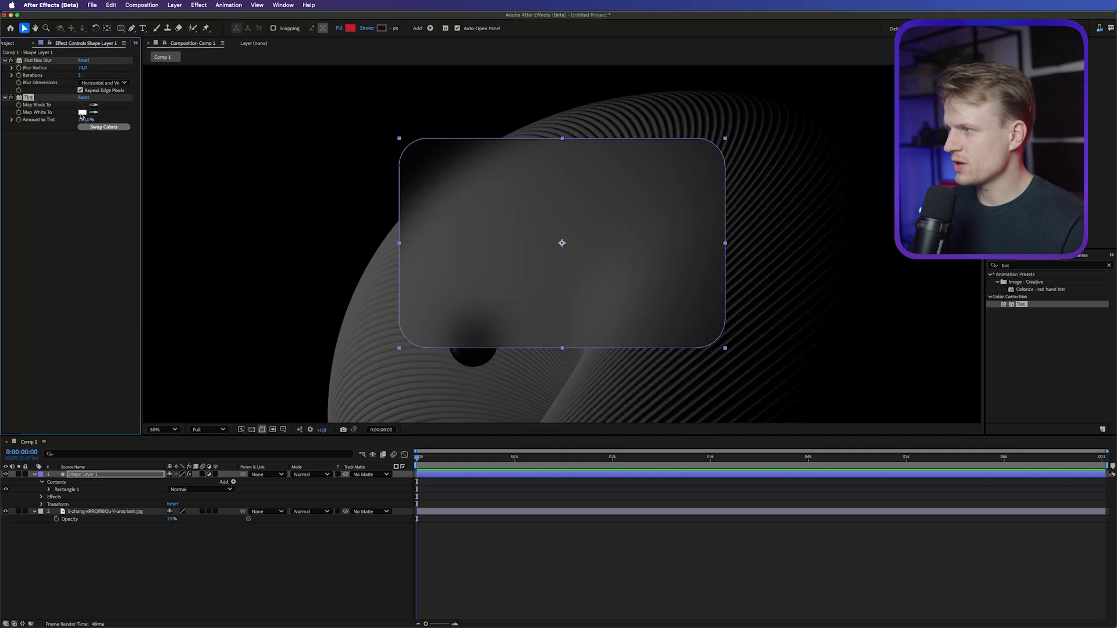
Set the Tint effect's Map White To color to light gray C5C5C5
left_click(82, 112)
left_click_drag(462, 278, 413, 296)
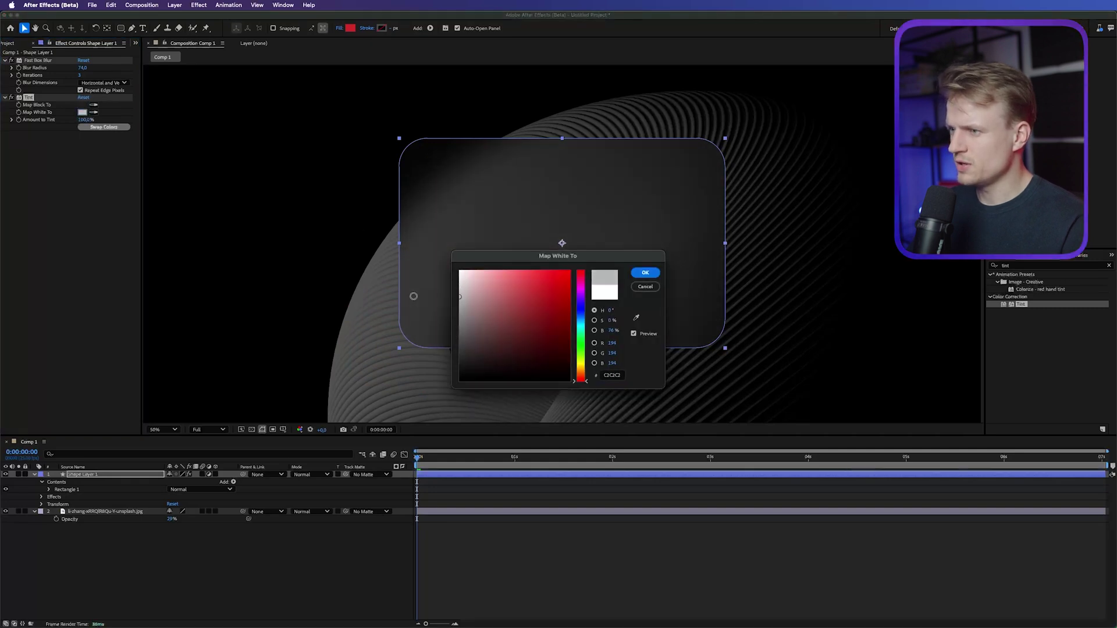
left_click(645, 272)
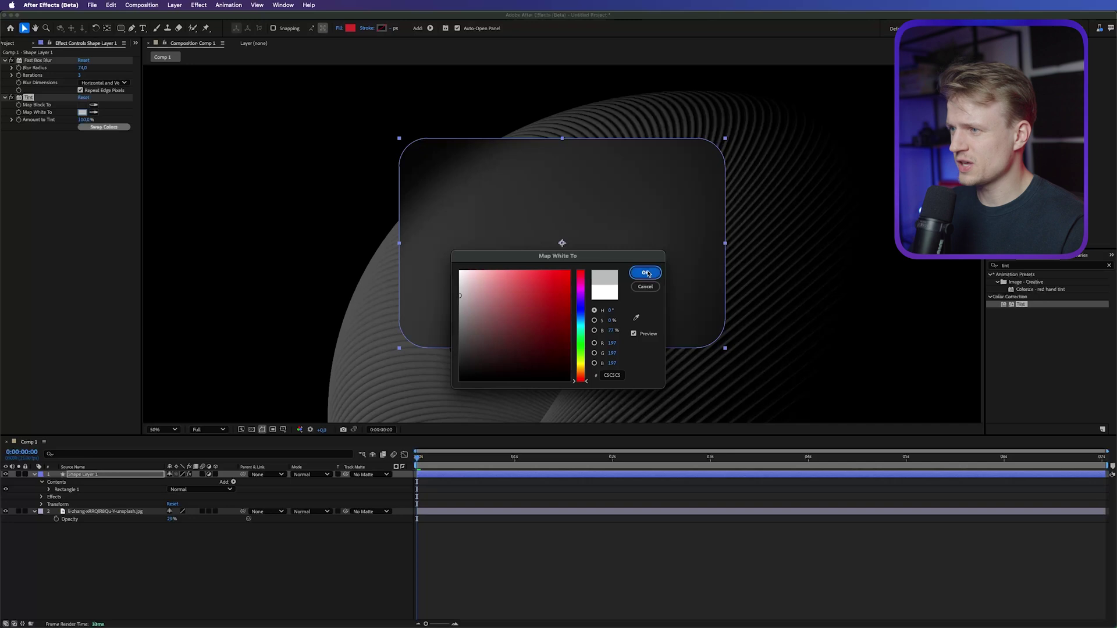
Find the CC Light Sweep effect and add it to the rectangle layer below Tint
left_click(1108, 265)
left_click(1029, 266)
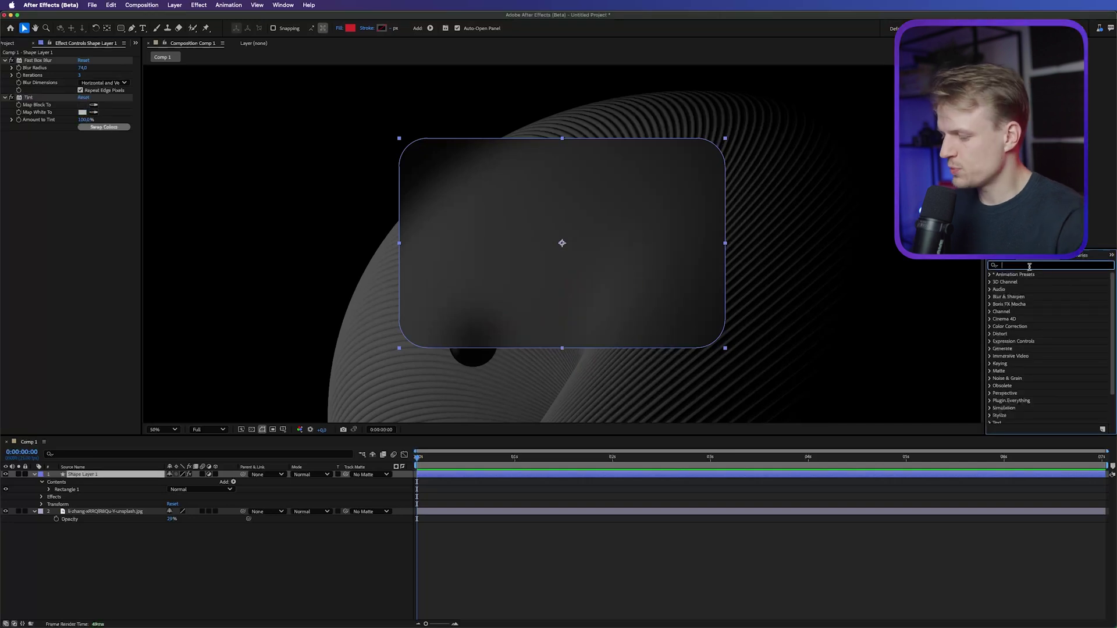
type("cc")
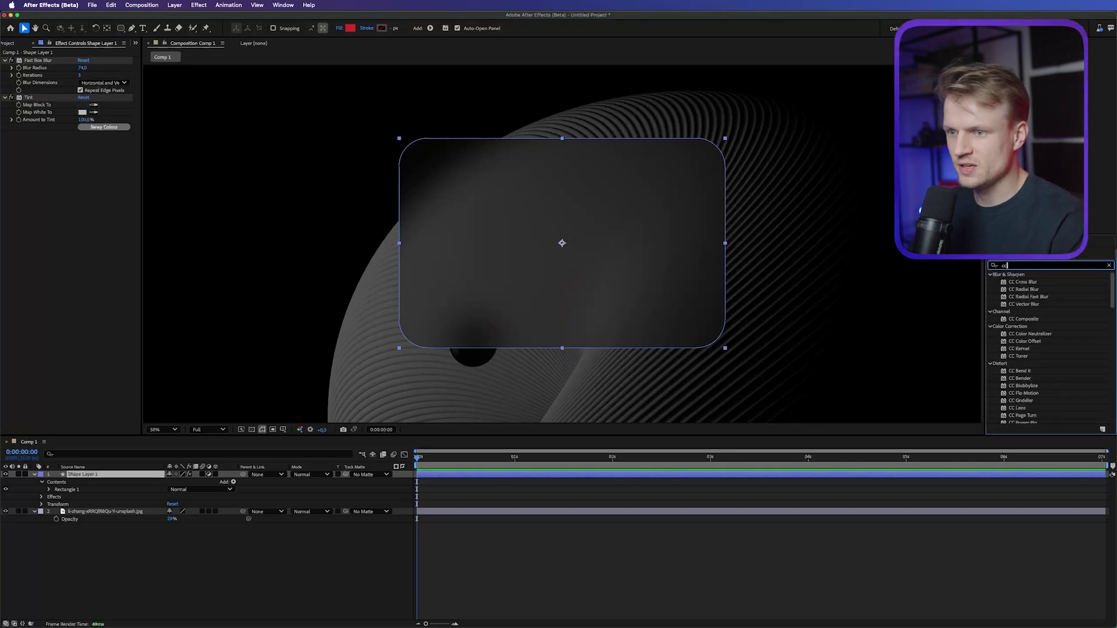
type(" lig")
left_click_drag(1024, 296, 80, 243)
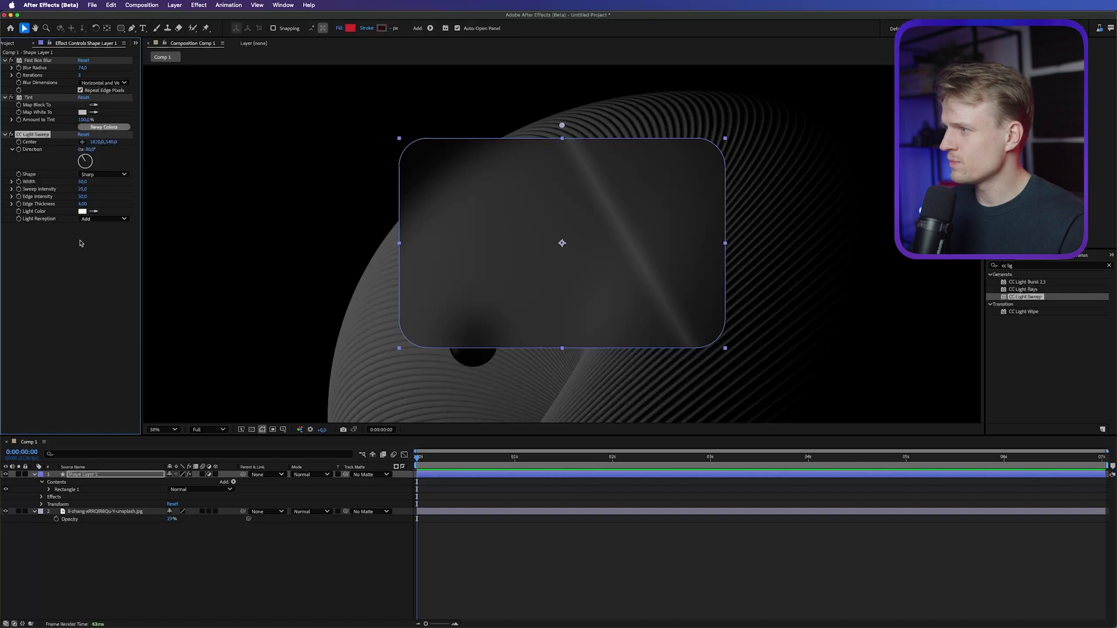
Set CC Light Sweep's Sweep Intensity to 0 and its Edge Intensity to about 226
left_click(83, 190)
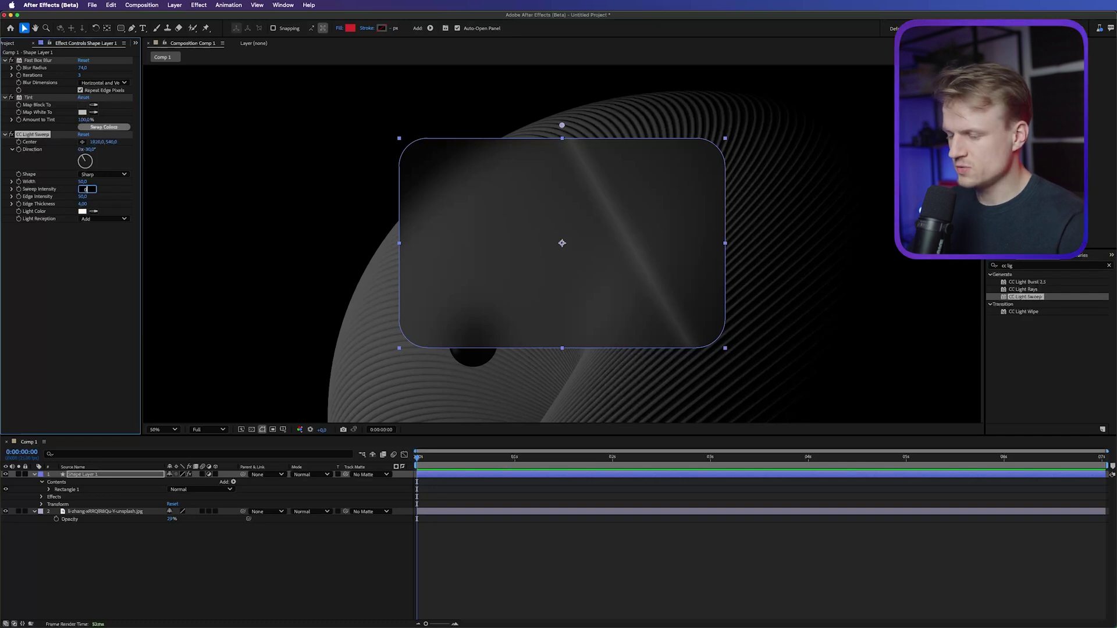
key("Return")
type("50")
key("Return")
left_click_drag(81, 199, 159, 200)
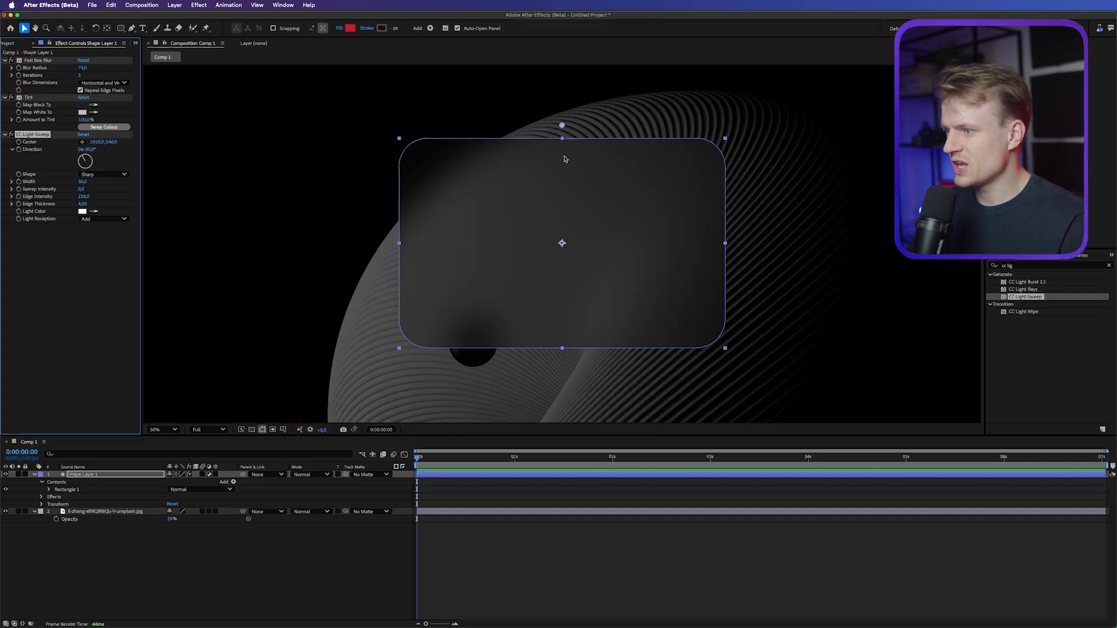
Hide the shape path outlines, widen the CC Light Sweep, and shift its center toward the card's upper-left corner
left_click(262, 430)
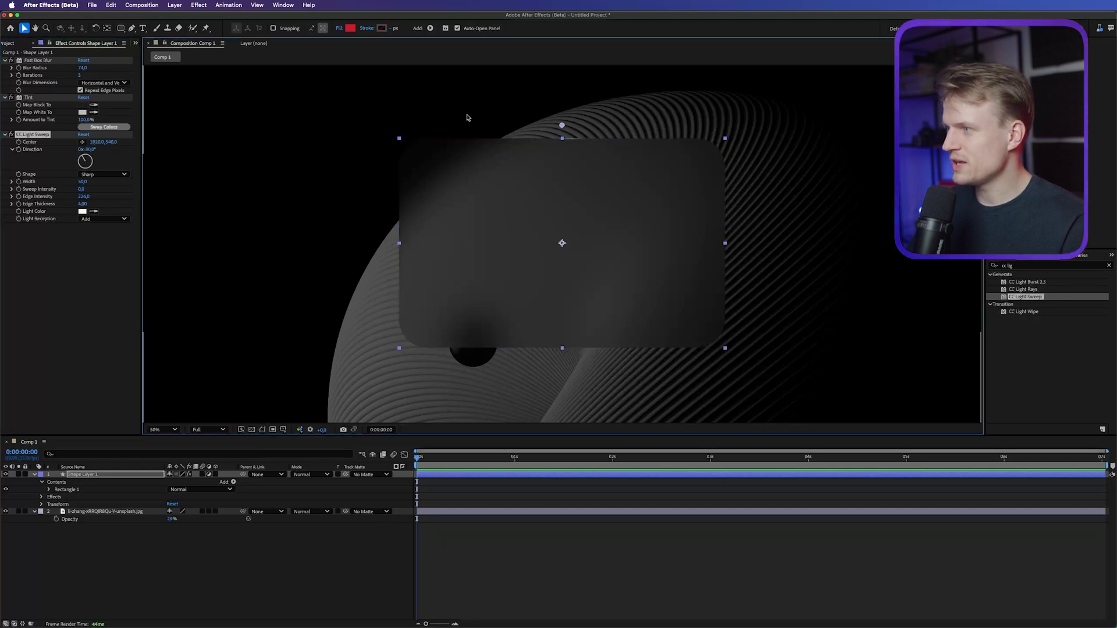
left_click_drag(96, 142, 2, 142)
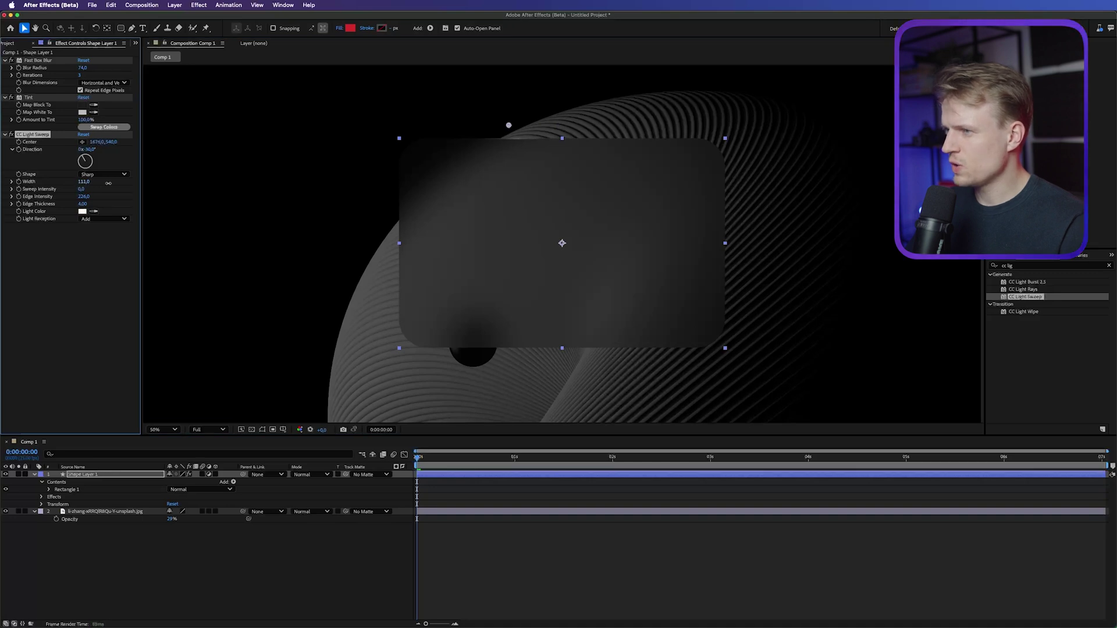
left_click_drag(507, 124, 459, 125)
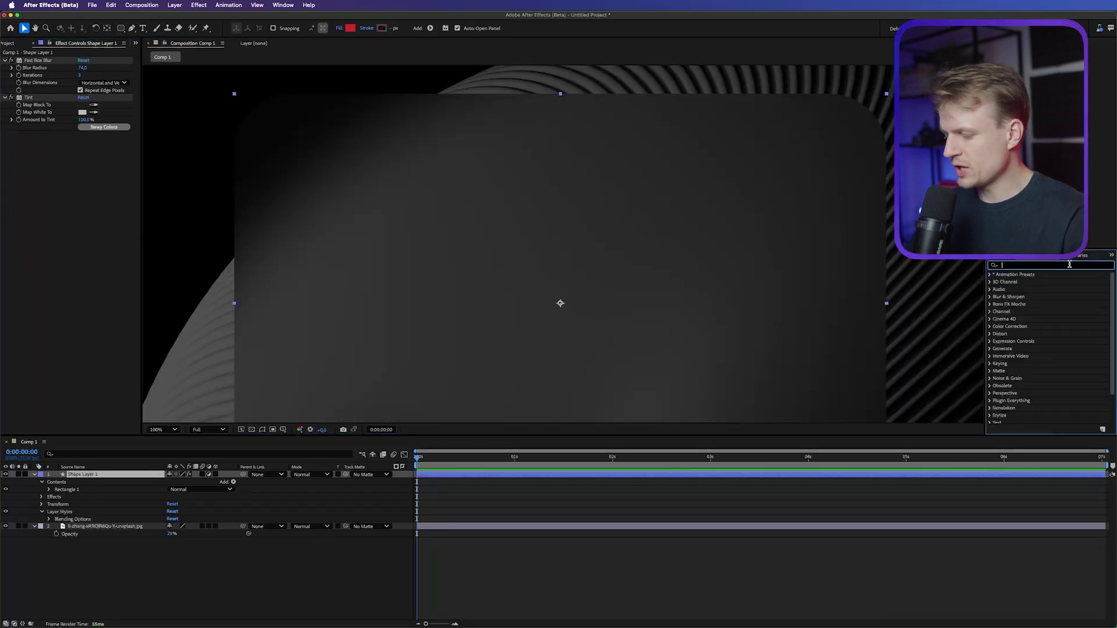
Find the Noise effect, apply it to the card layer, and raise its amount to about 25%
type("noise")
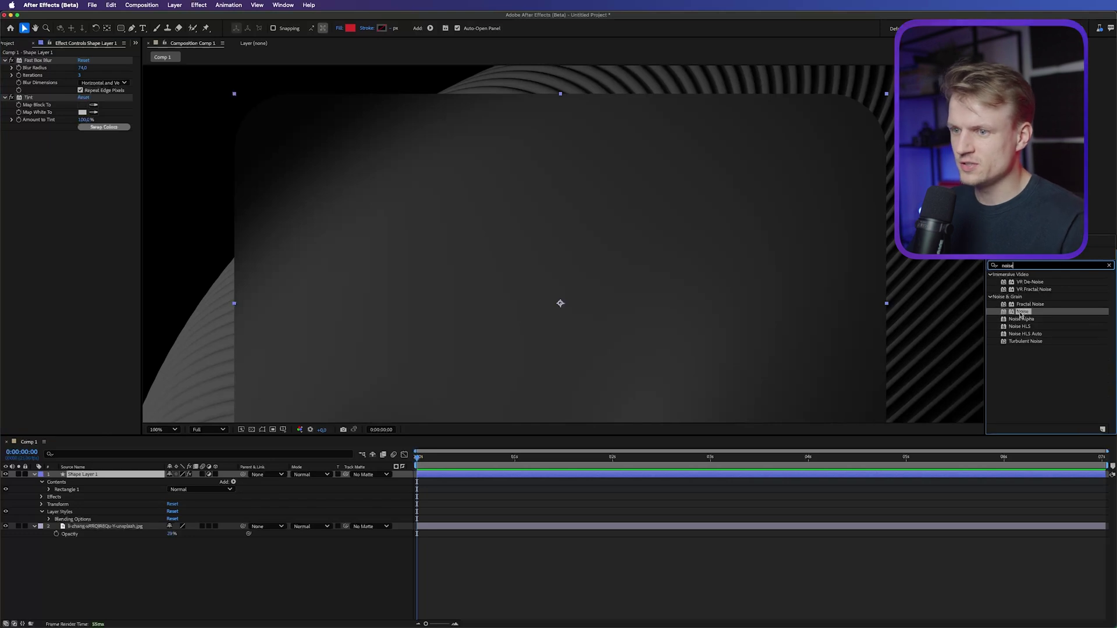
left_click_drag(1021, 314, 628, 289)
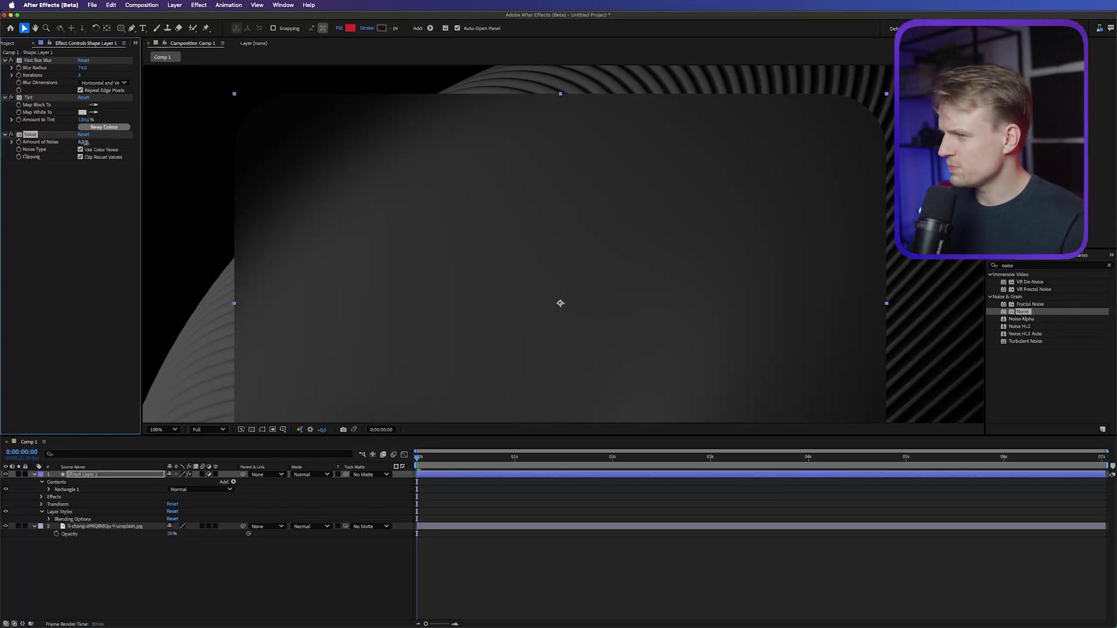
left_click_drag(94, 142, 92, 142)
scroll(371, 219, "up", 1)
left_click_drag(372, 219, 631, 333)
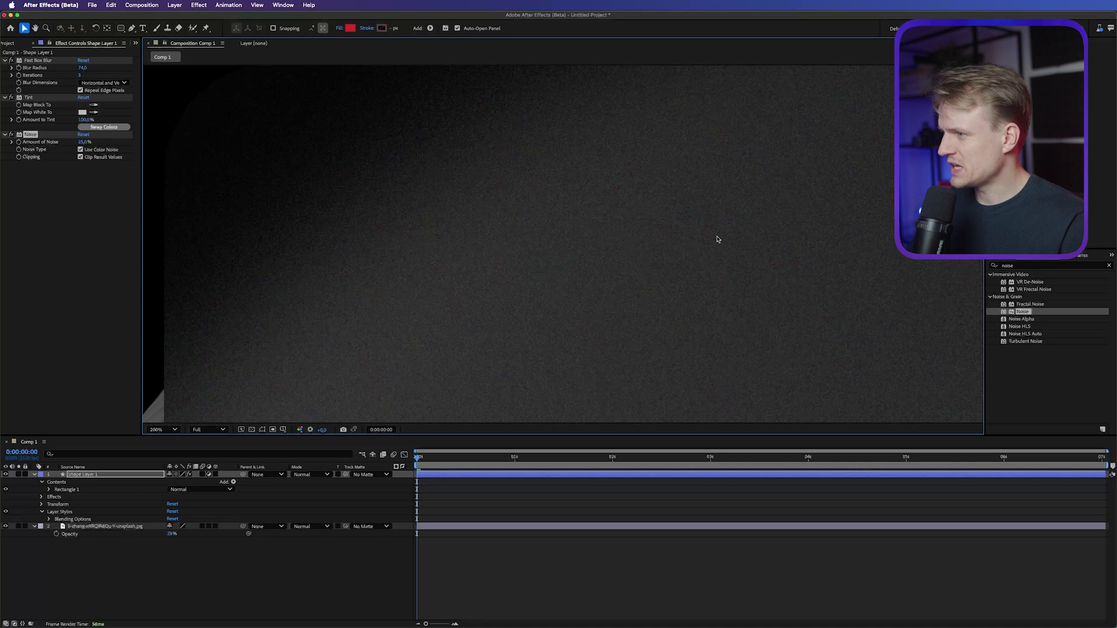
Turn off color noise in the Noise effect and set its Amount of Noise to 10%
left_click(80, 150)
left_click(84, 142)
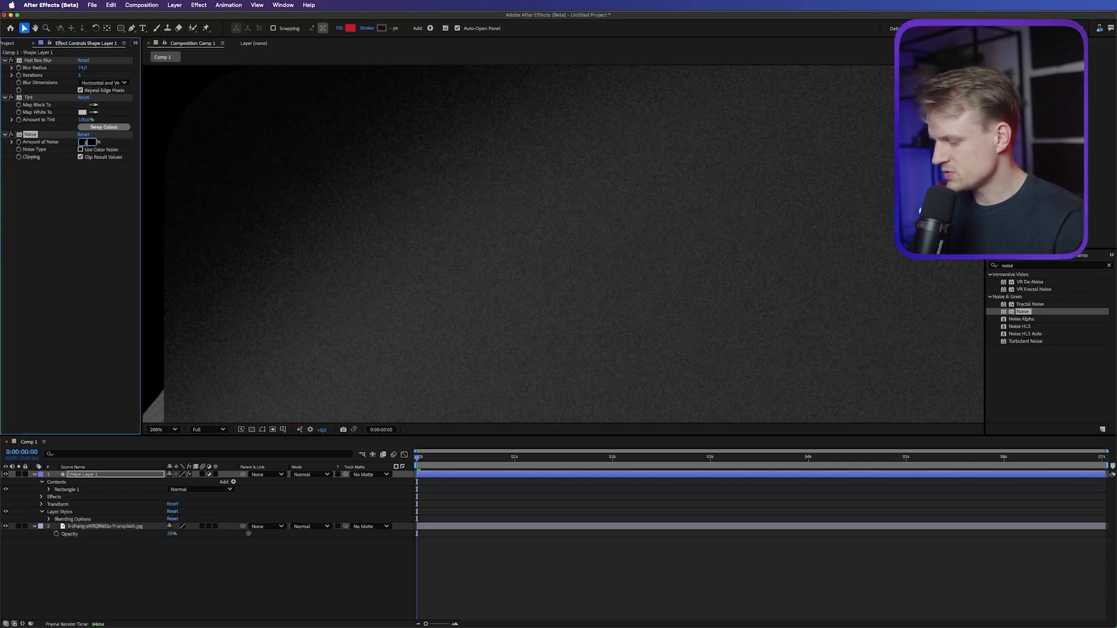
left_click(84, 141)
type("10")
key("Return")
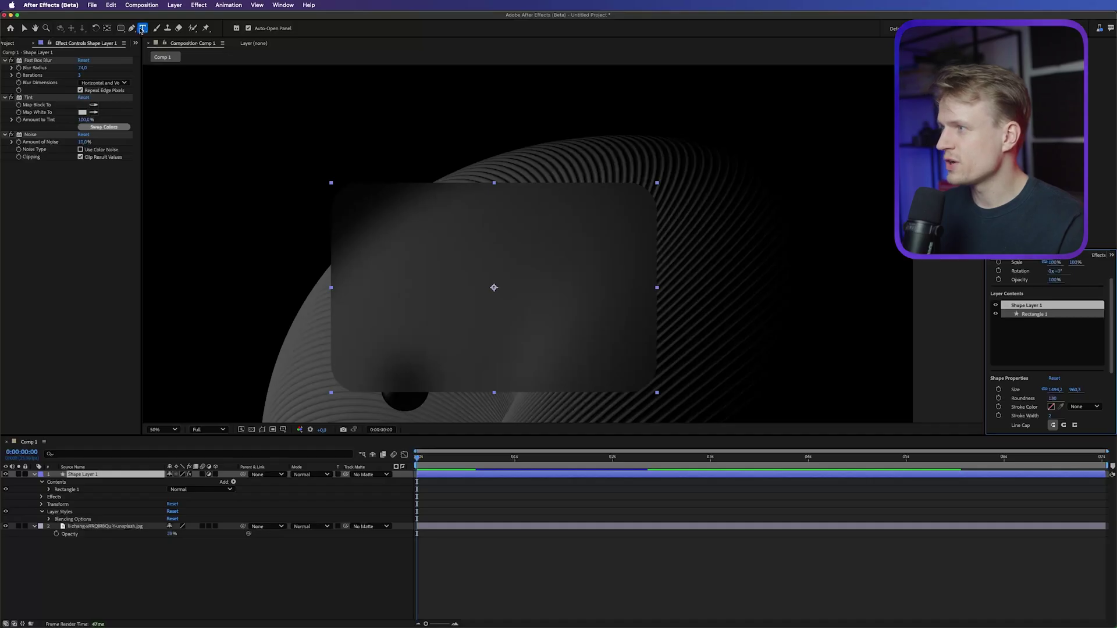
Add a text layer reading "Nov" near the upper middle of the card
left_click(141, 29)
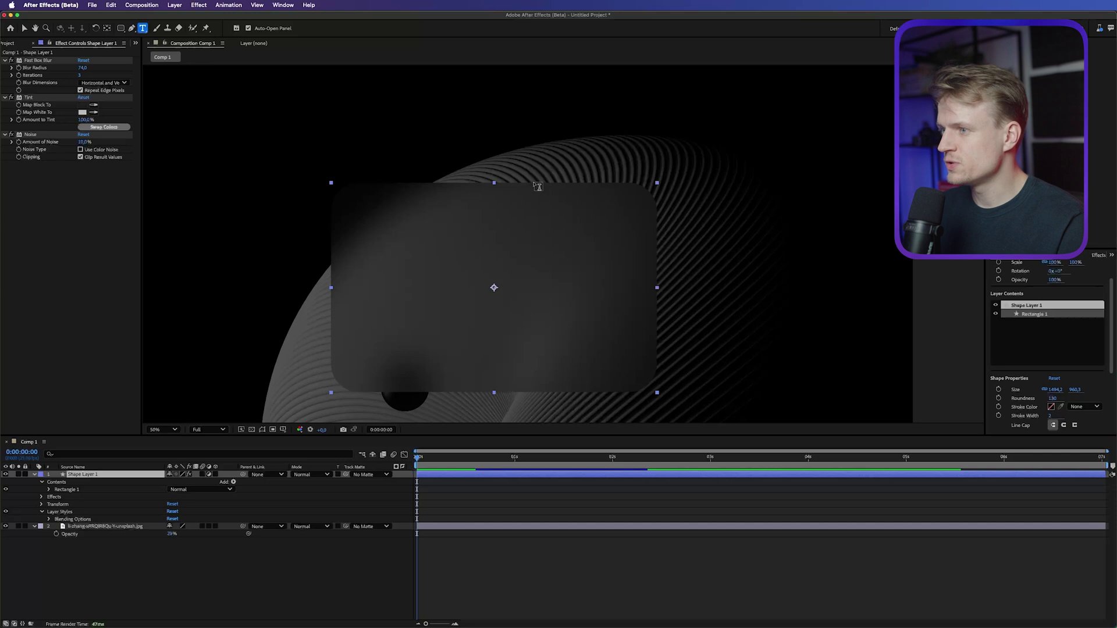
left_click(497, 214)
type("Nov")
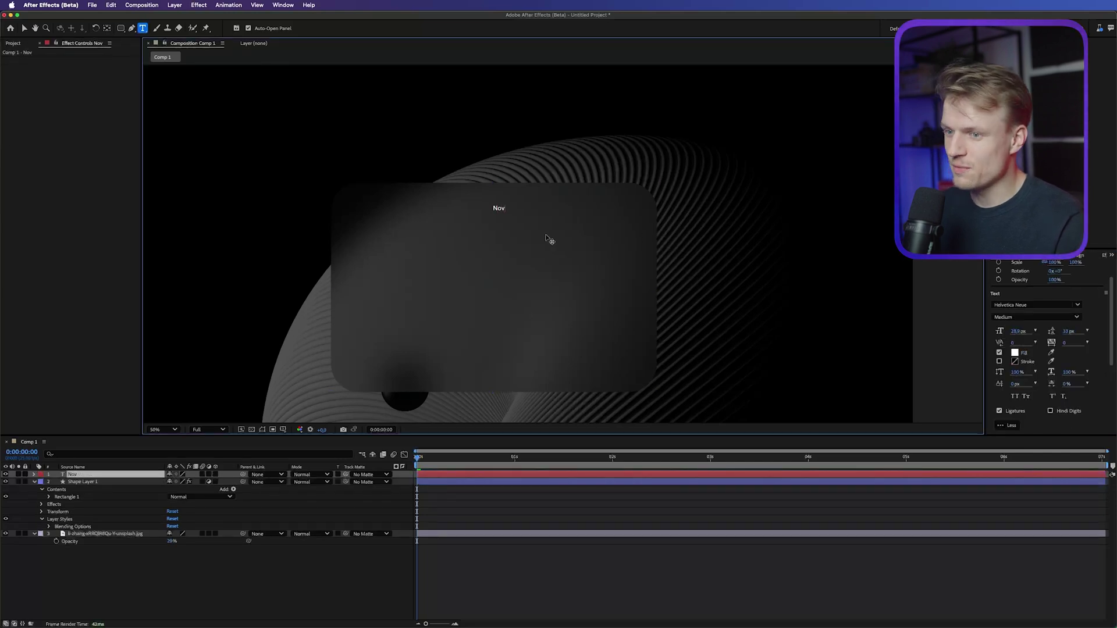
Change the fill color of the whole "Nov" text to light gray
scroll(1108, 311, "down", 2)
key("super+a")
left_click(1015, 334)
mouse_move(465, 286)
left_mouse_down()
mouse_move(409, 286)
mouse_move(501, 278)
left_mouse_up()
left_click(652, 272)
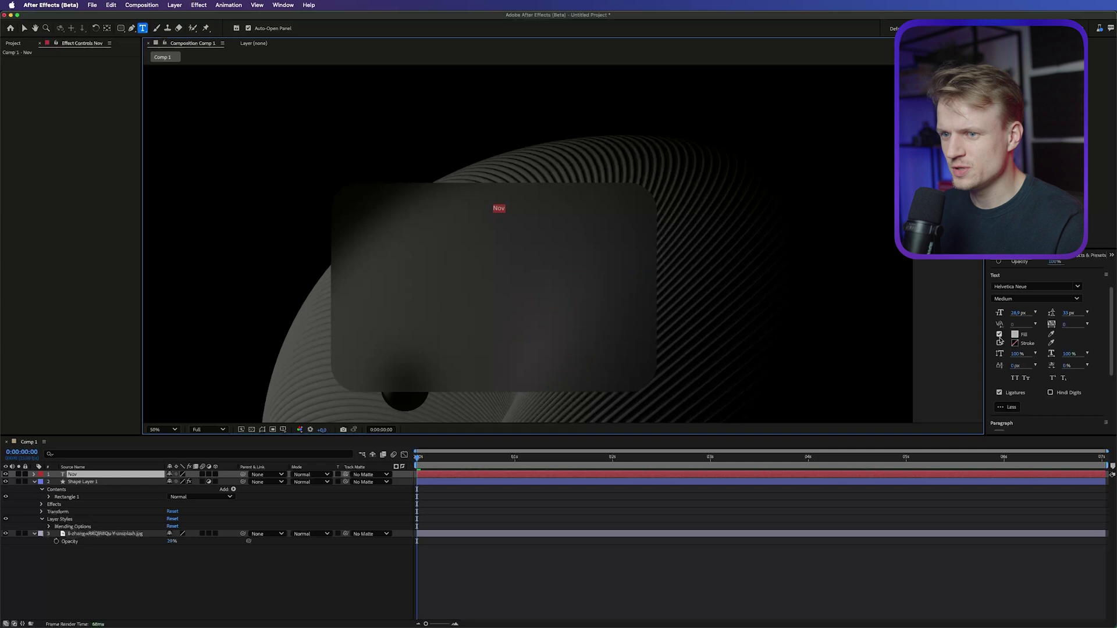
Enlarge the "Nov" text to about 42 px, center-align it, and finish editing the text
left_click_drag(1015, 314, 1017, 313)
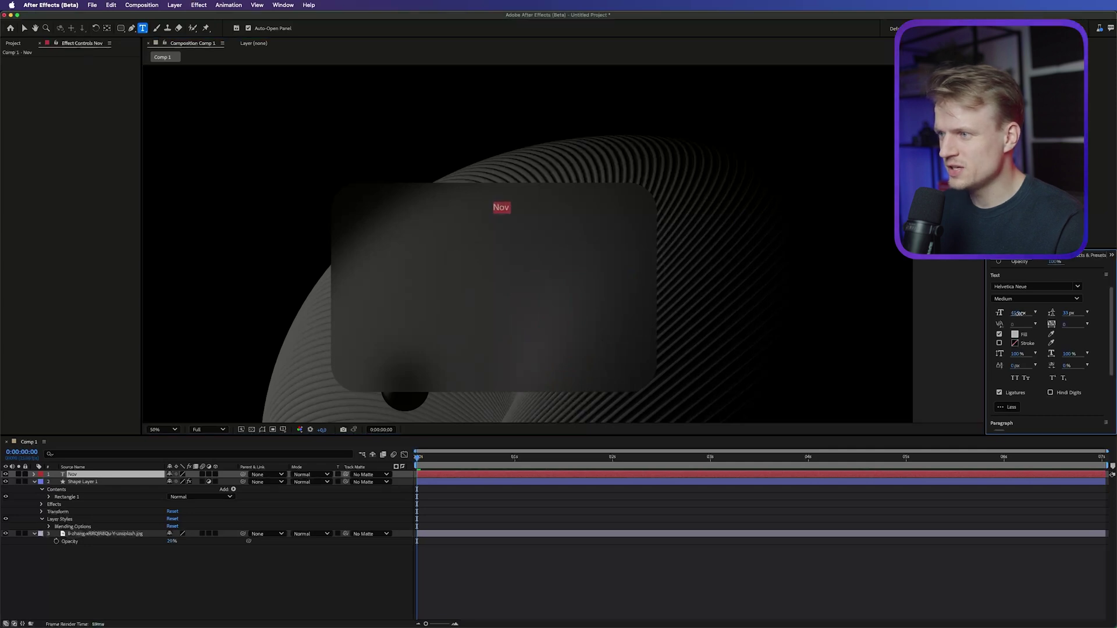
scroll(1009, 361, "down", 3)
left_click(1010, 388)
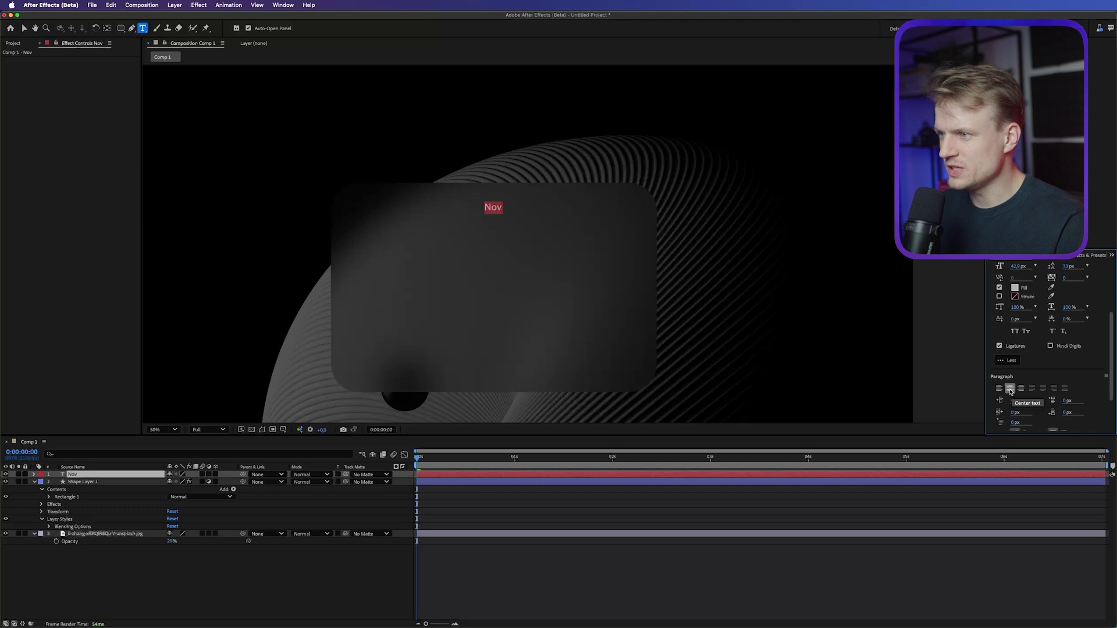
left_click(24, 29)
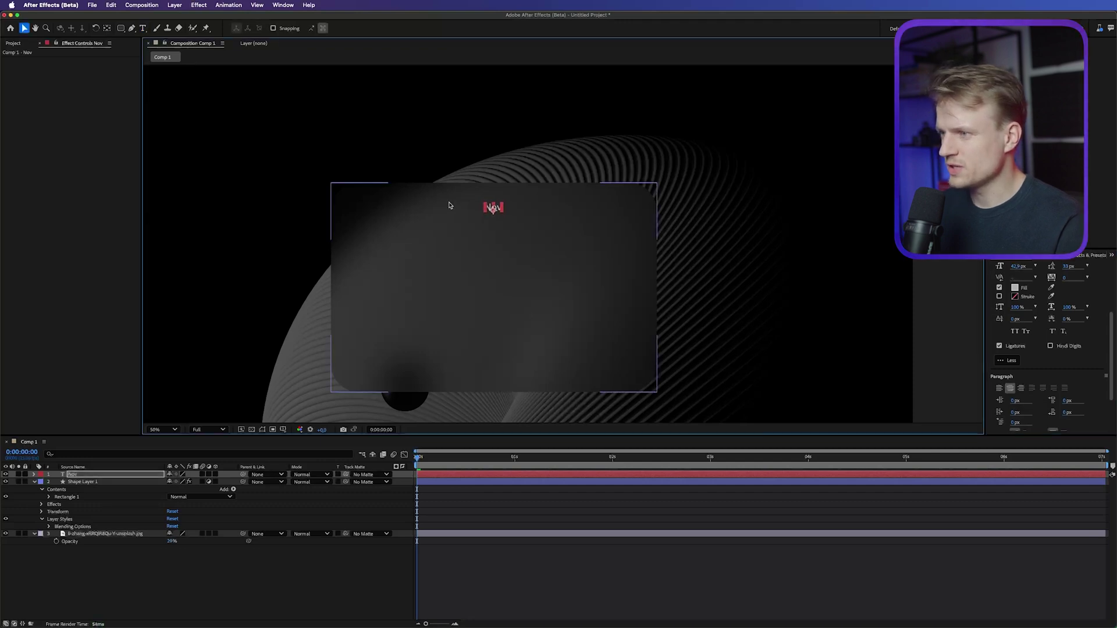
left_click(449, 205)
left_click(479, 180)
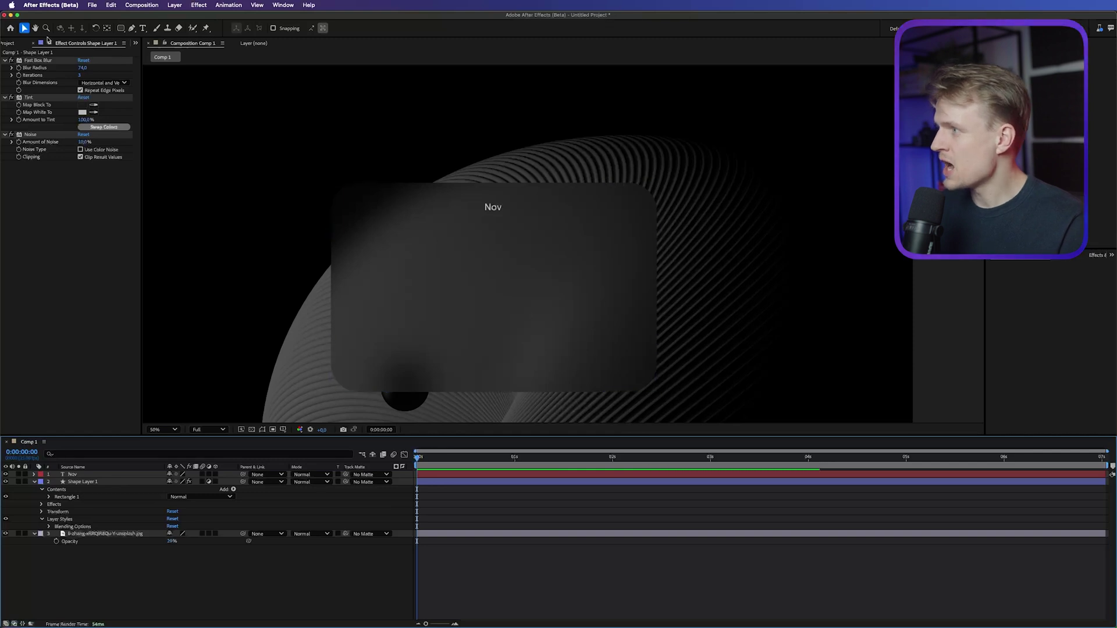
Draw a circle about 29 px across with gray fill 777777 inside the card, near its upper-left corner
key("q")
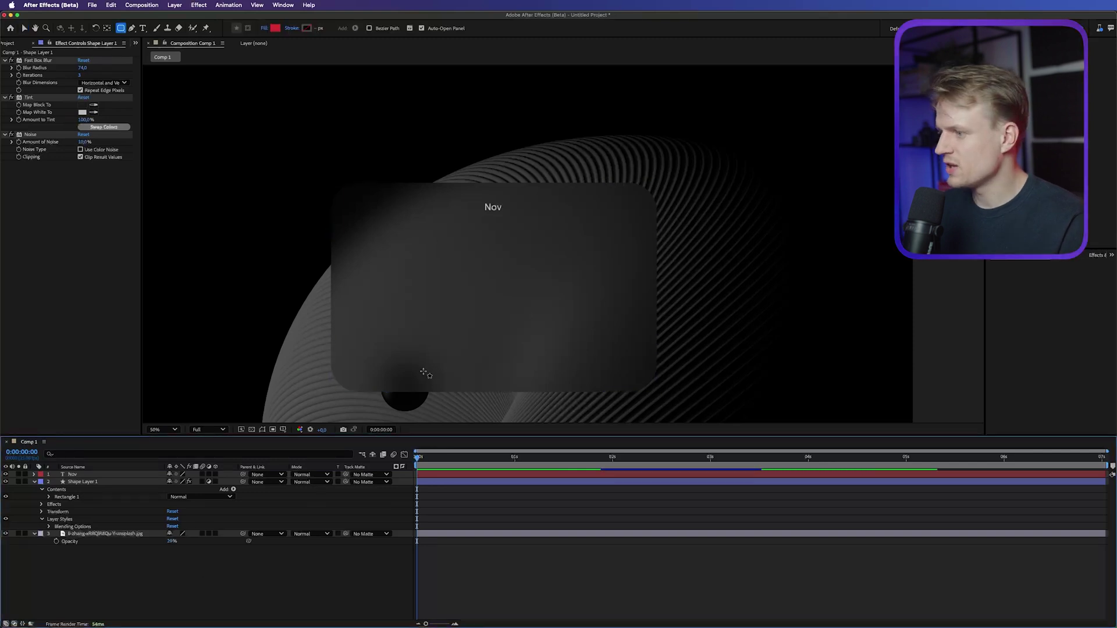
left_click_drag(121, 29, 151, 47)
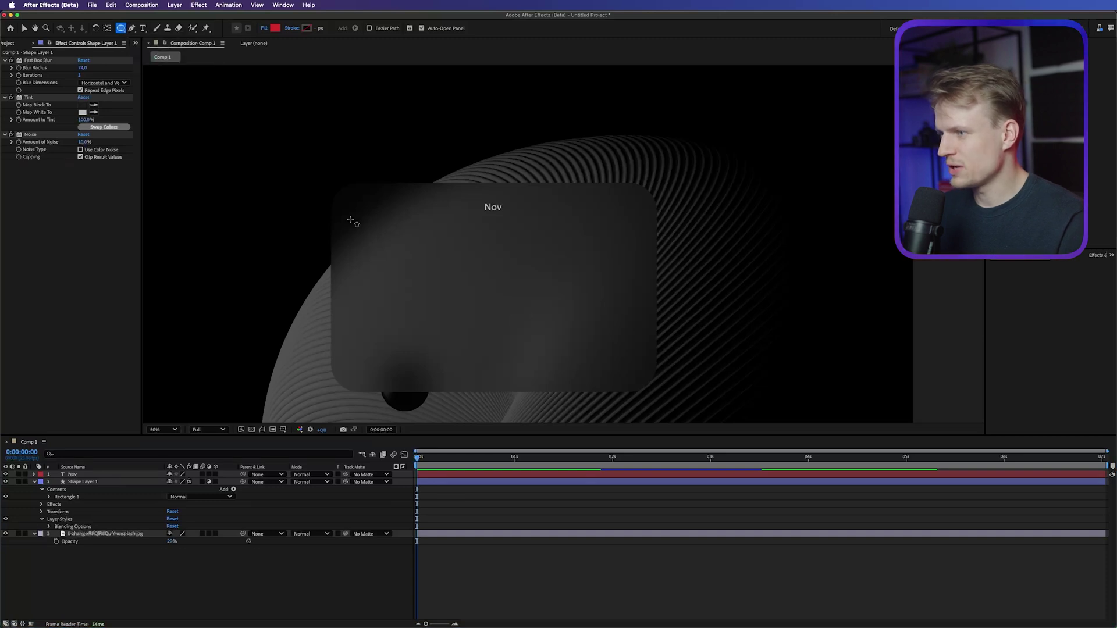
key("/")
key("space")
left_click_drag(437, 252, 497, 255)
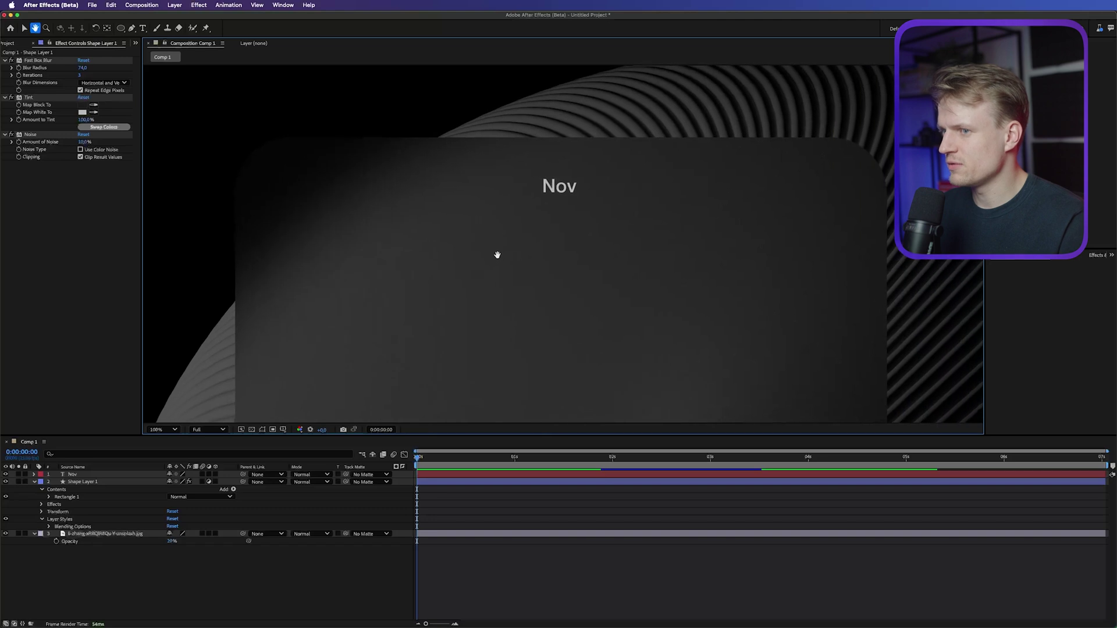
left_click(275, 28)
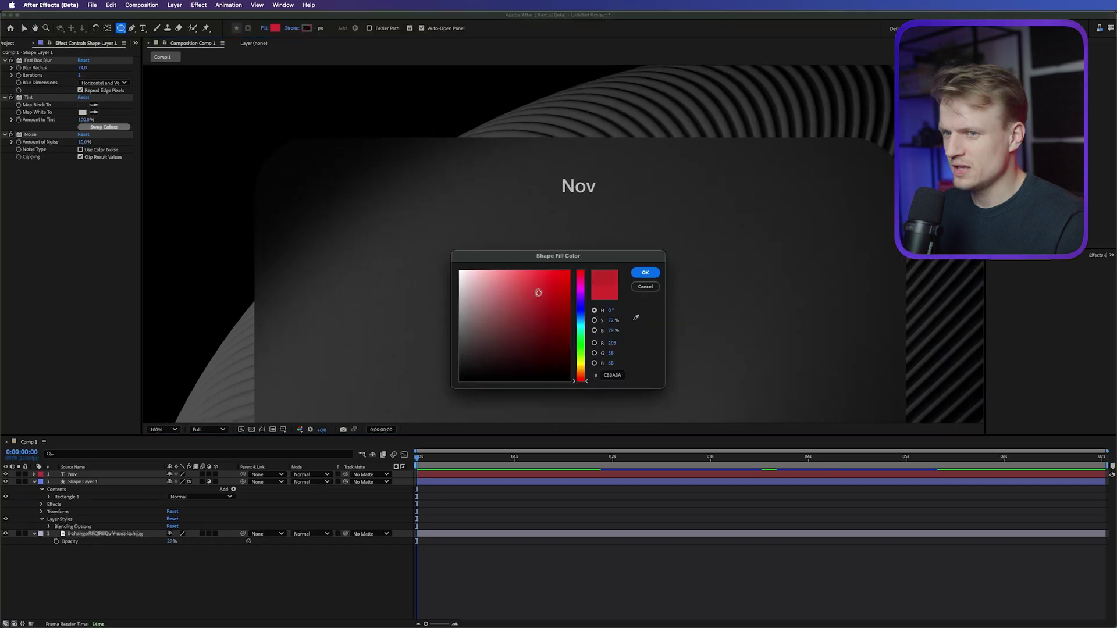
left_click(551, 291)
left_click_drag(537, 280, 419, 325)
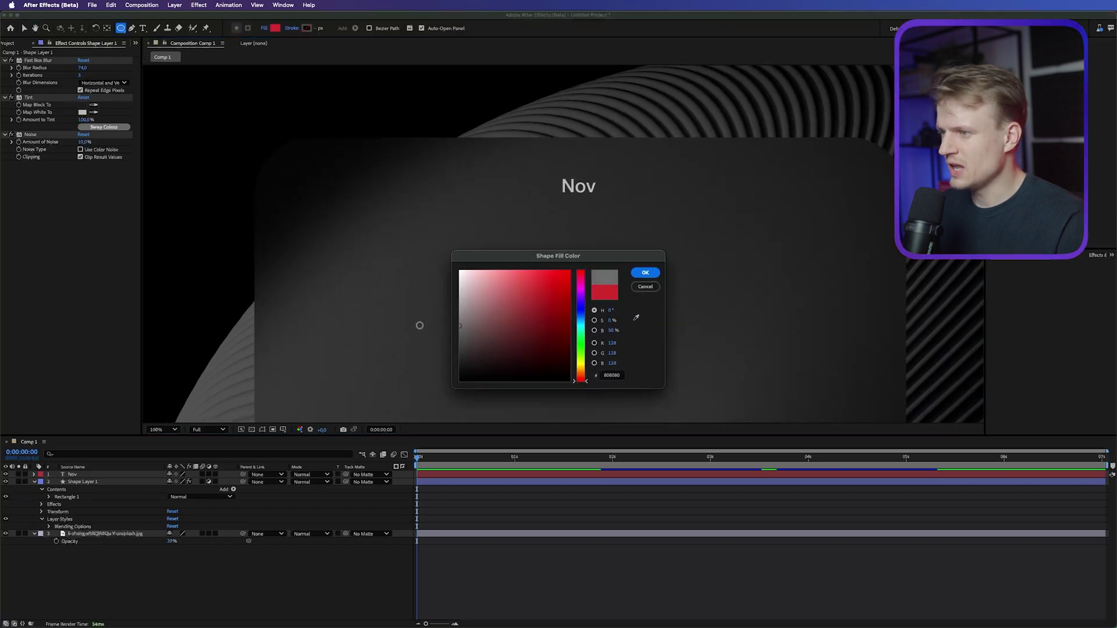
left_click(645, 273)
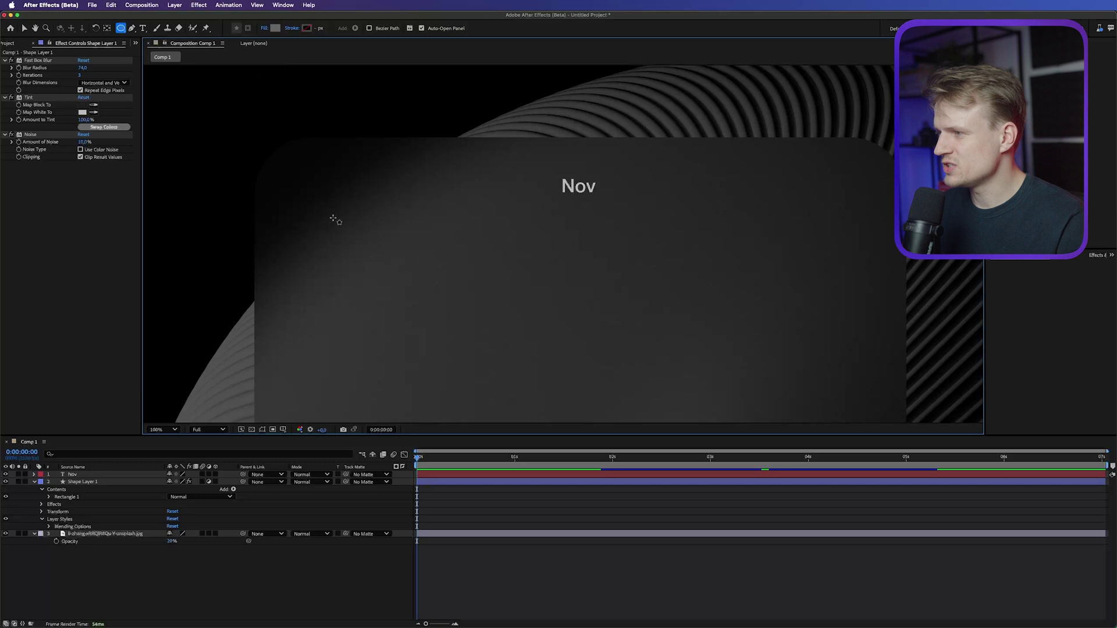
left_click_drag(281, 231, 295, 244)
left_click(474, 518)
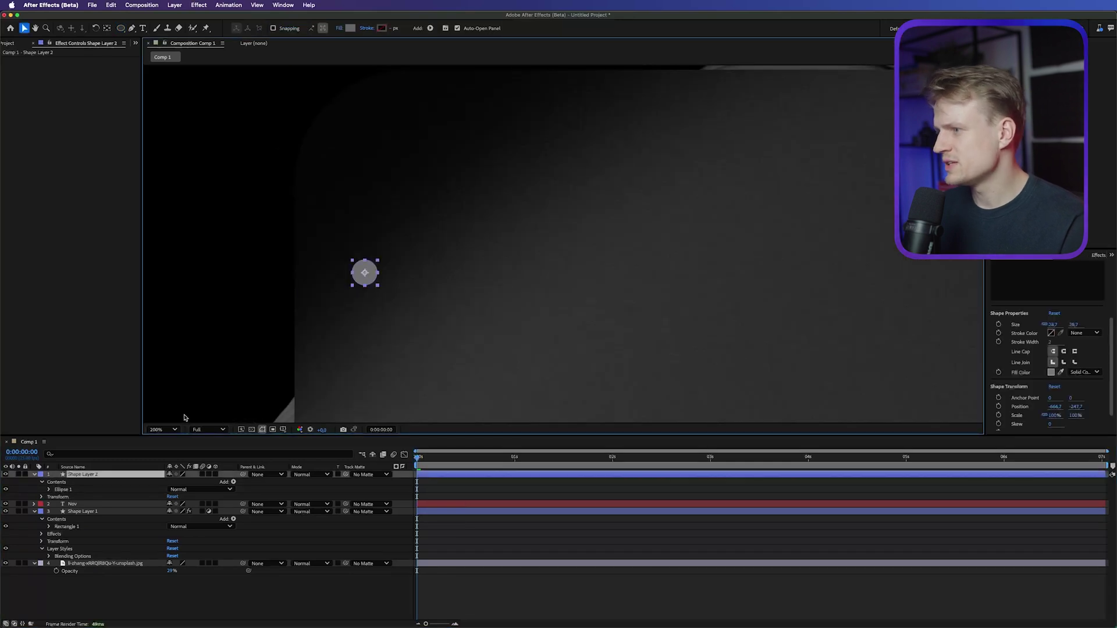
Add a Bevel and Emboss layer style to the small circle's layer
right_click(113, 475)
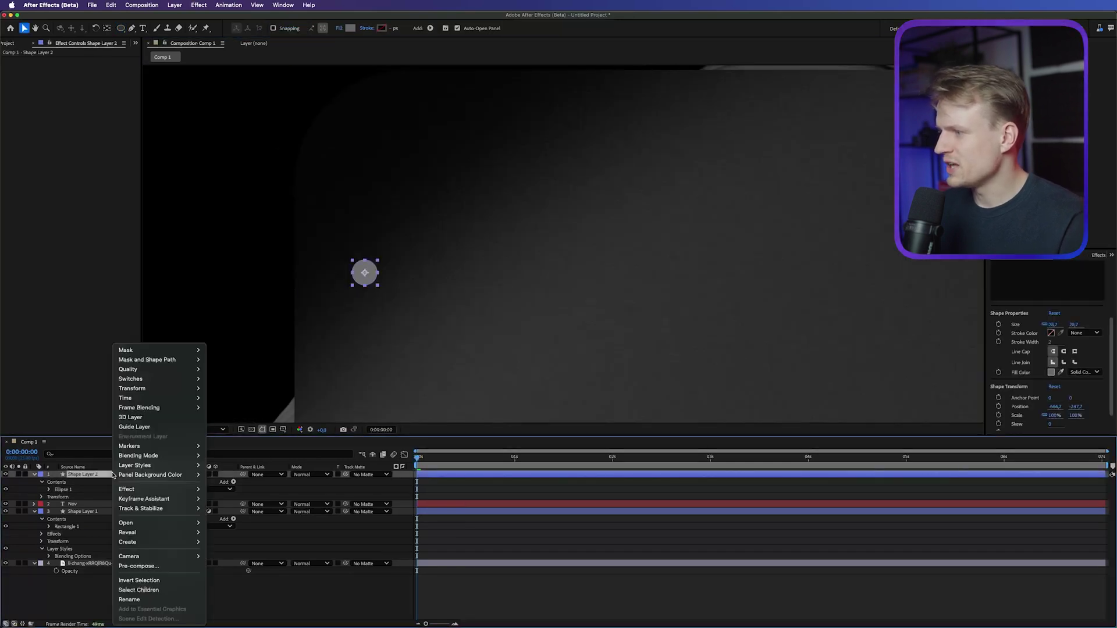
mouse_move(172, 466)
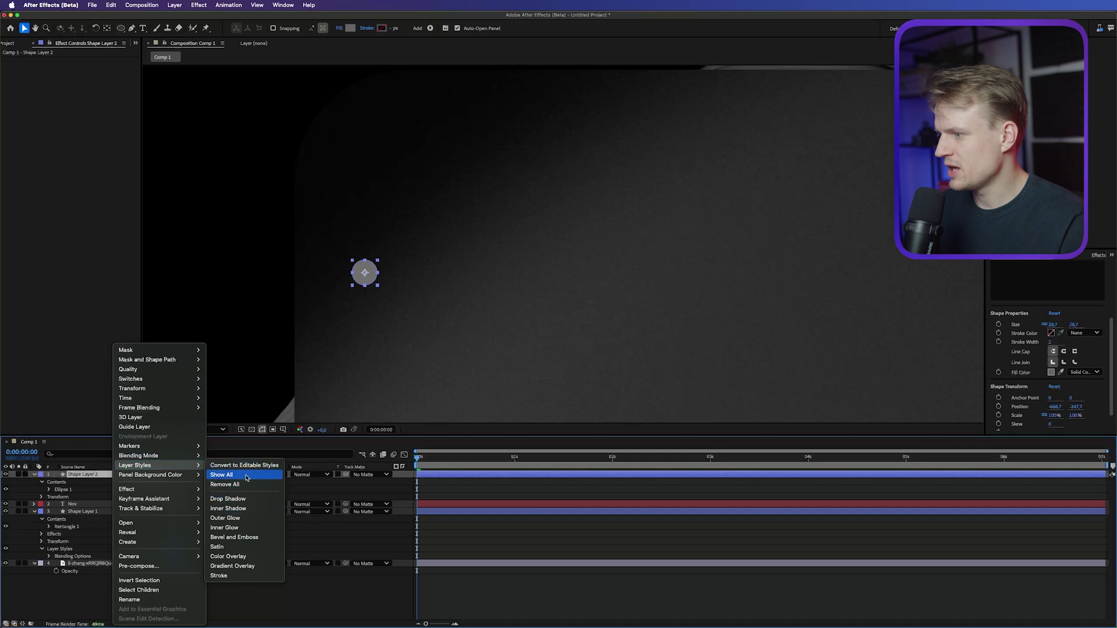
left_click(234, 537)
scroll(255, 294, "up", 2)
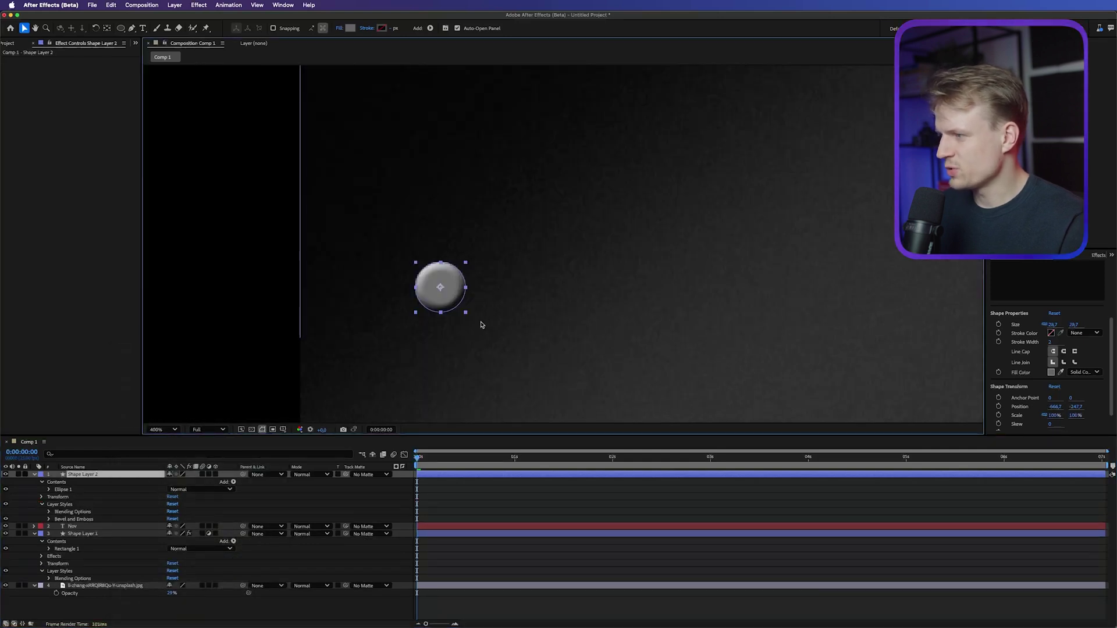
Set the circle's Bevel and Emboss Soften value to about 9.7
left_click(49, 519)
scroll(107, 537, "down", 3)
left_click_drag(169, 533, 209, 529)
key("super+shift+a")
scroll(413, 308, "down", 3)
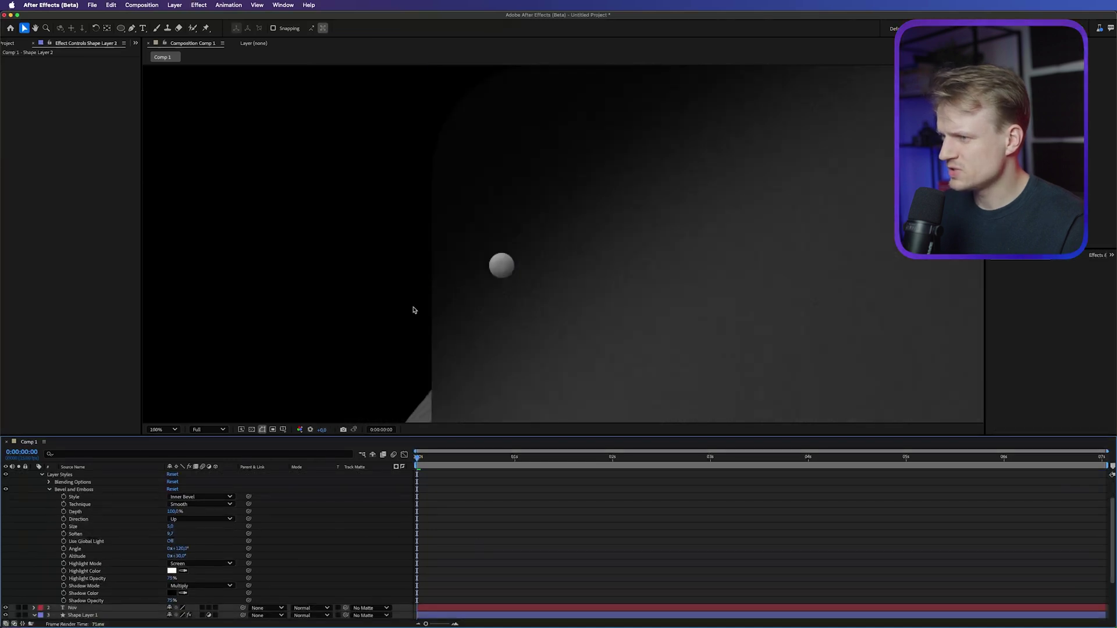
Lower the Shadow Opacity and Highlight Opacity of the circle's Bevel and Emboss to about 50%
scroll(549, 270, "up", 2)
scroll(545, 277, "up", 1)
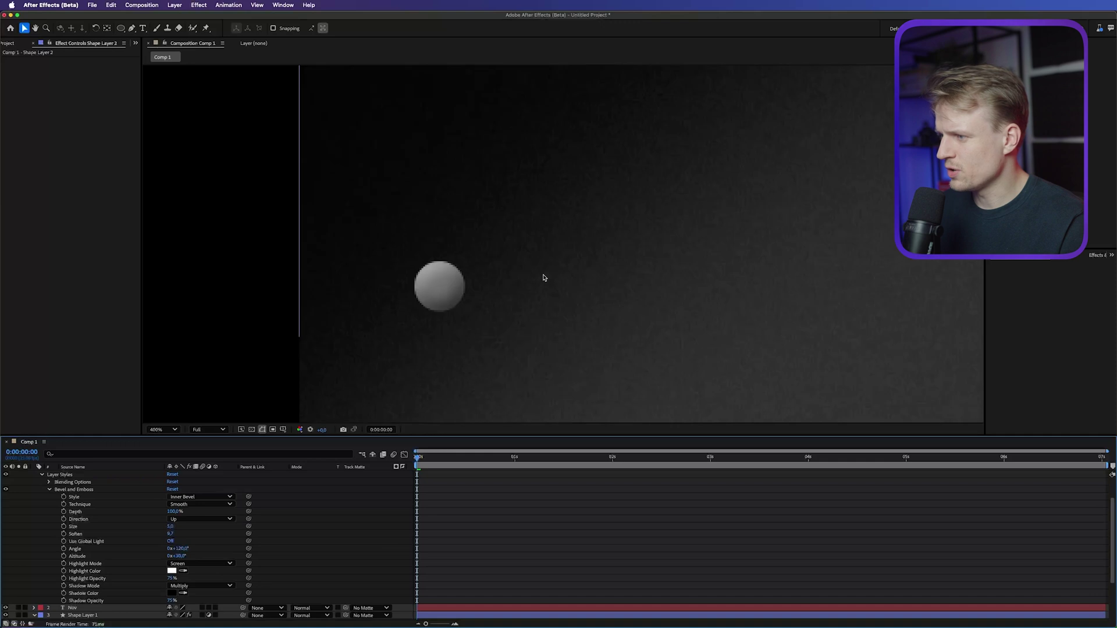
left_click(160, 593)
left_click(162, 601)
left_click_drag(166, 602, 157, 601)
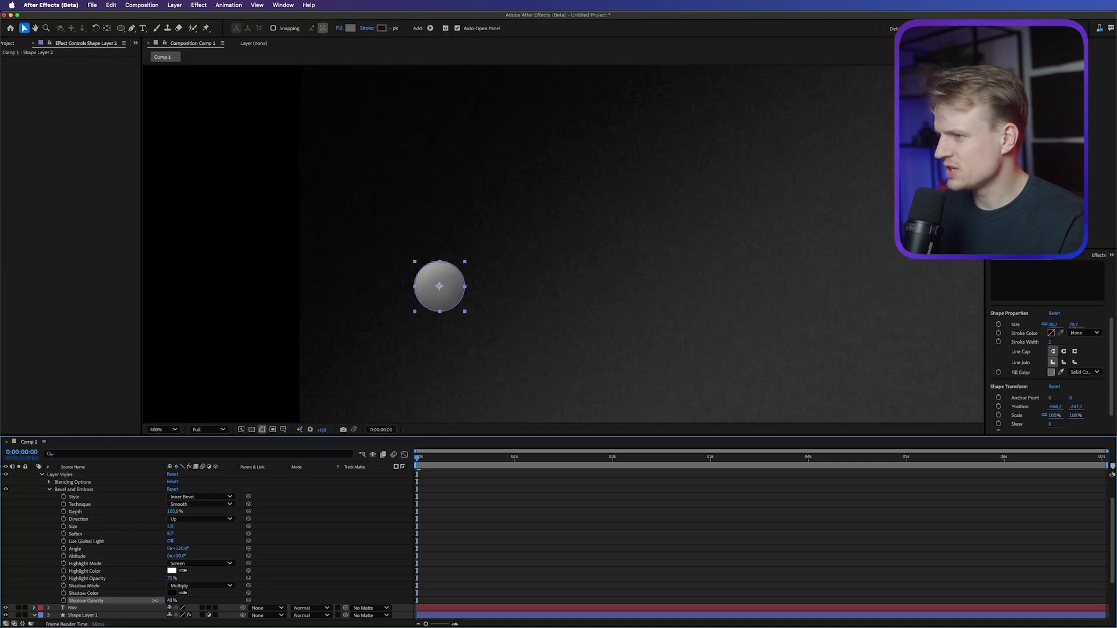
left_click_drag(171, 578, 161, 578)
left_click(449, 531)
scroll(377, 327, "down", 3)
key("period")
key("period")
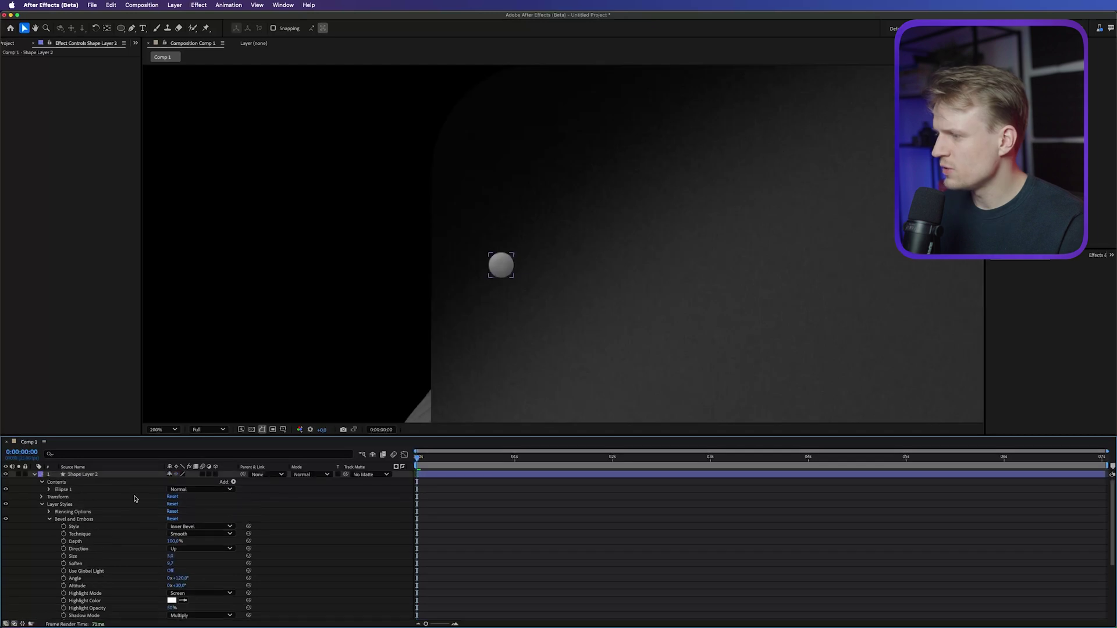
Try lowering the circle layer's opacity to about 40%, and undo the change
left_click(138, 475)
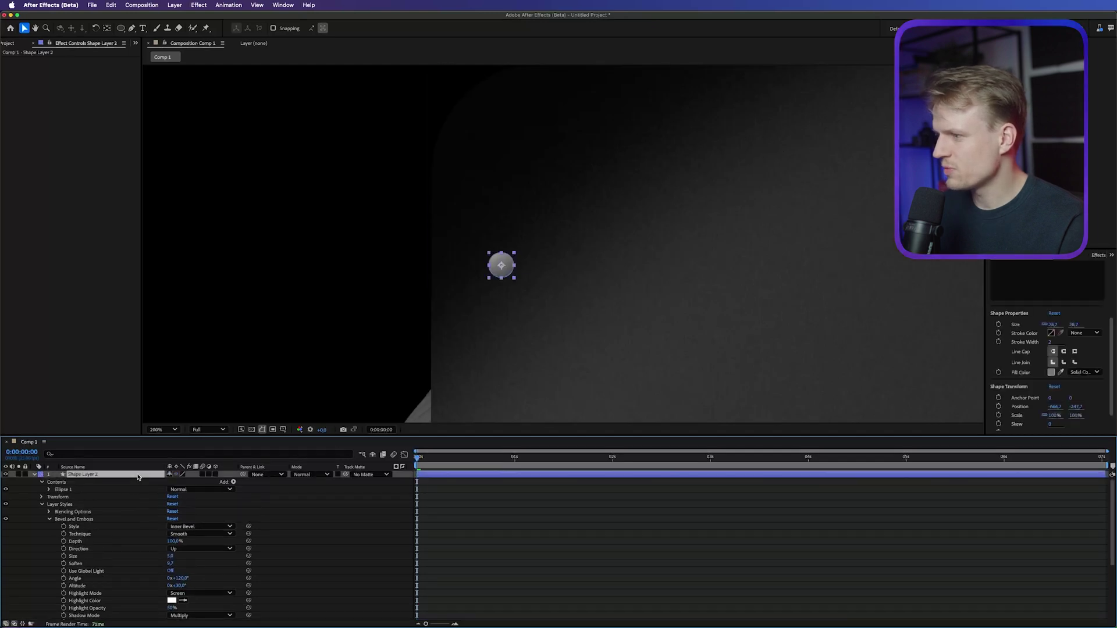
key("t")
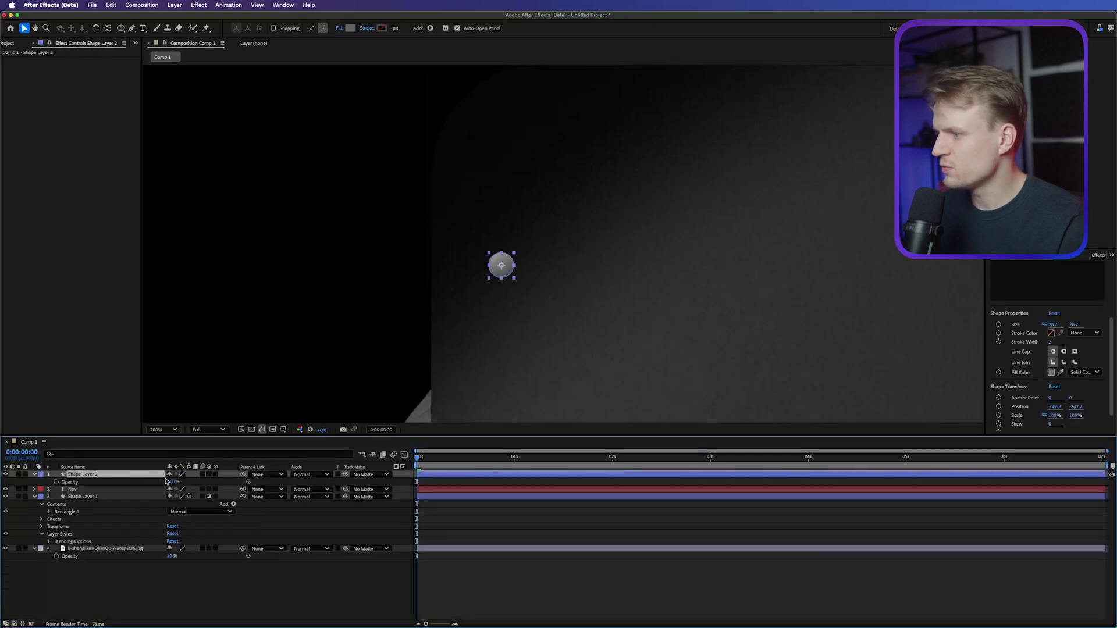
left_click_drag(168, 482, 151, 481)
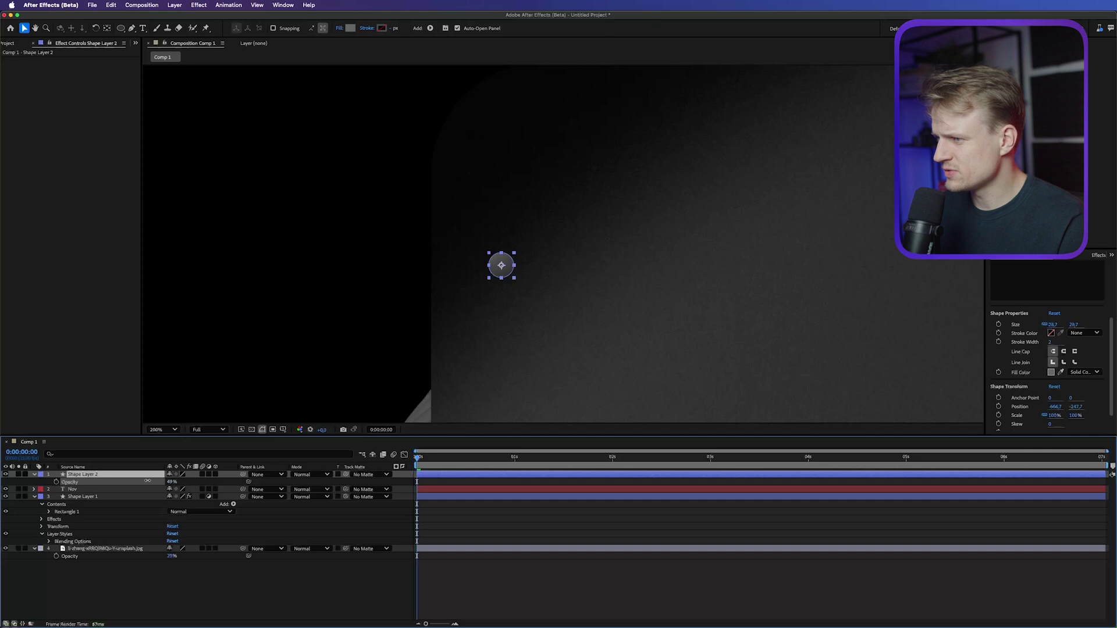
key("period")
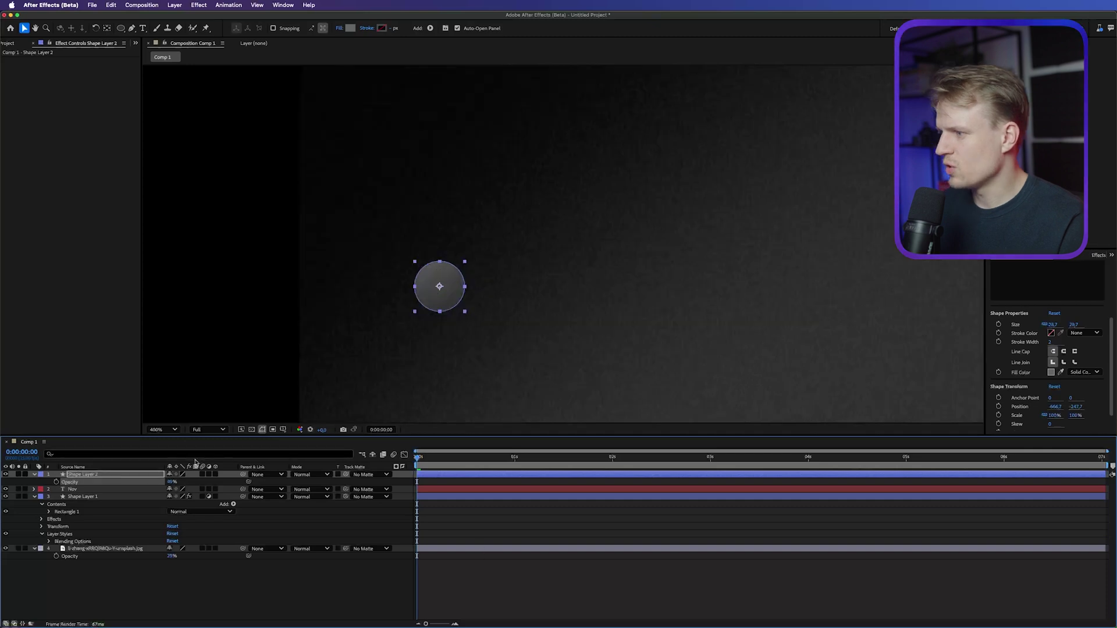
key("super+z")
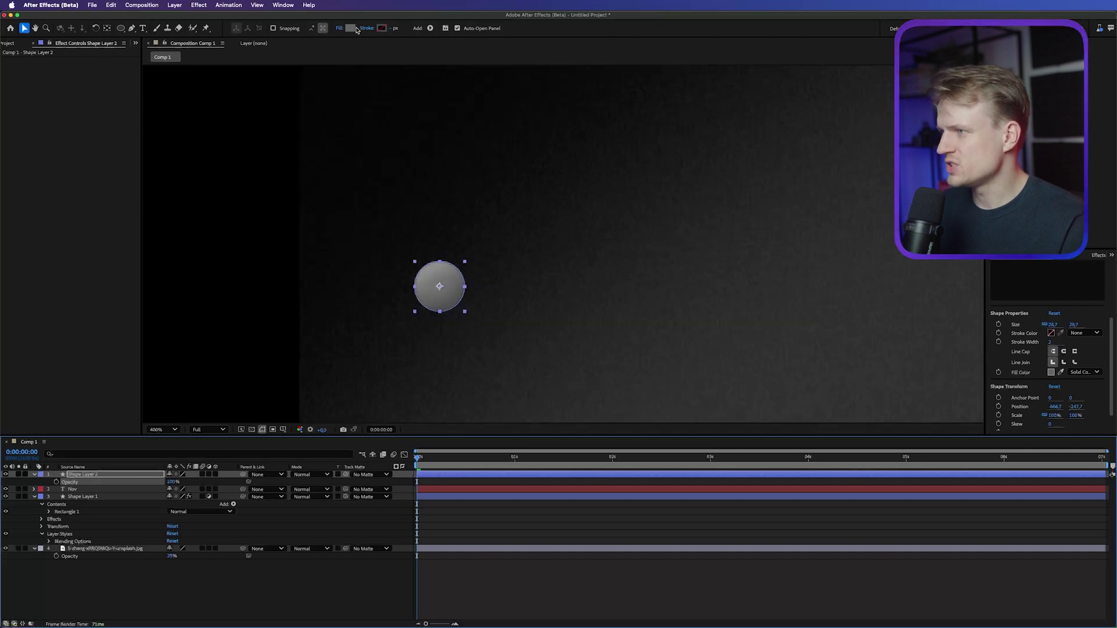
Set the circle's fill color to dark gray, about 404040
left_click(353, 28)
left_click_drag(536, 253, 642, 249)
left_click_drag(576, 344, 536, 350)
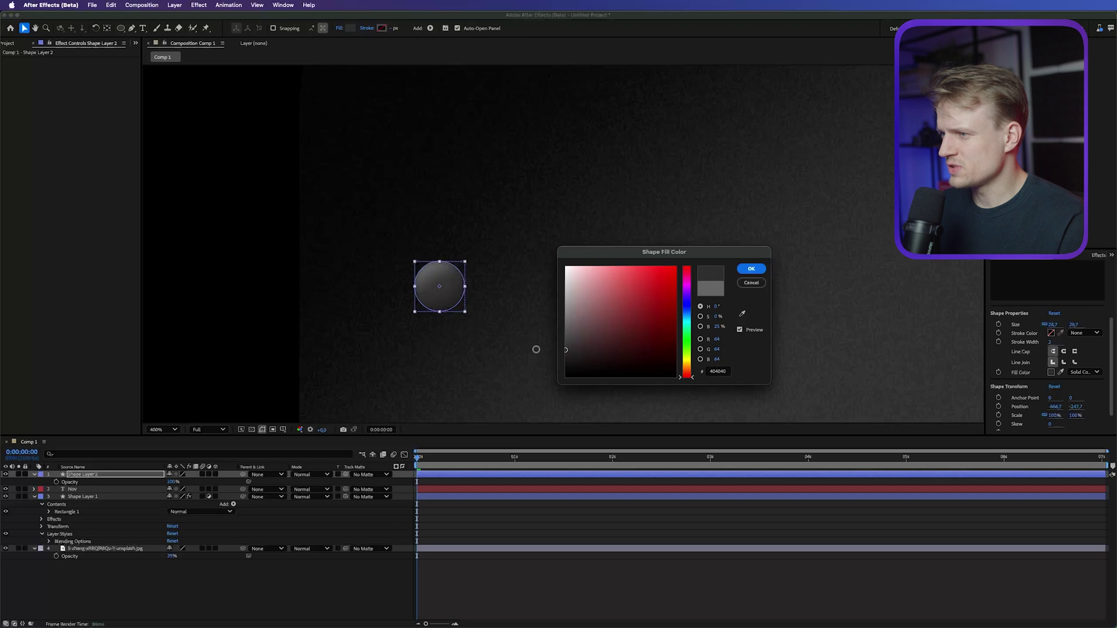
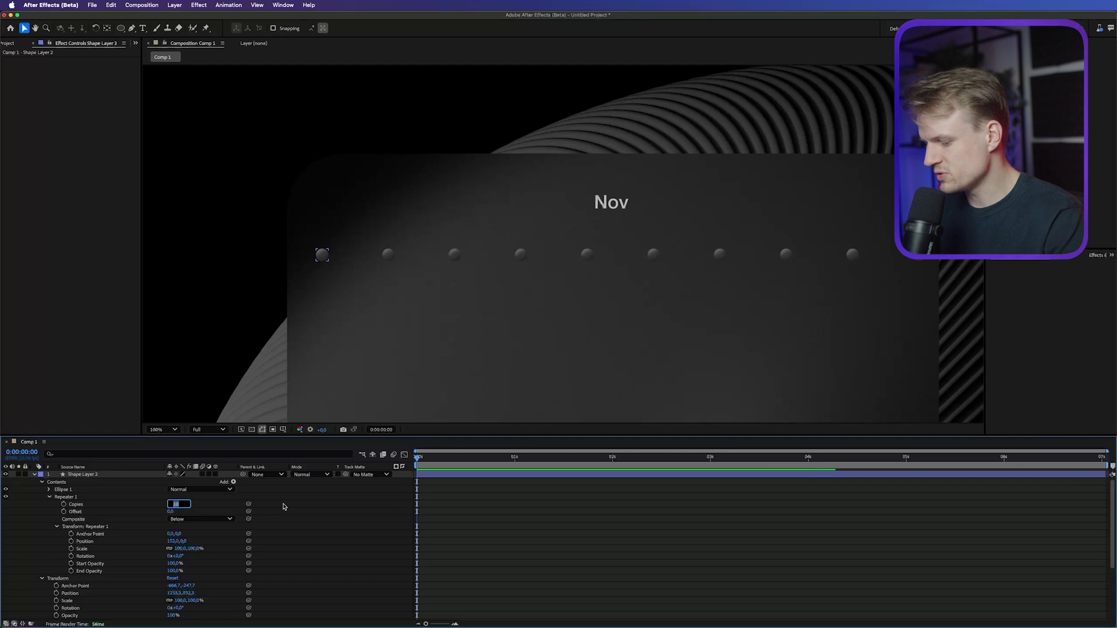
Set the circle repeater to 20 copies and slightly reduce the horizontal spacing between them
key("Return")
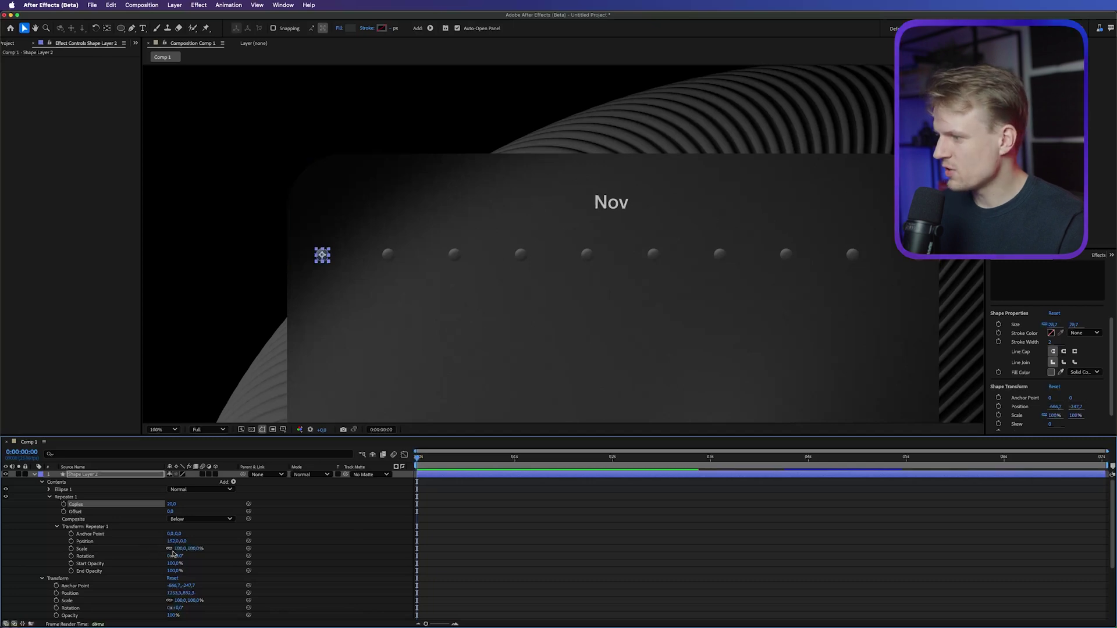
left_click(92, 527)
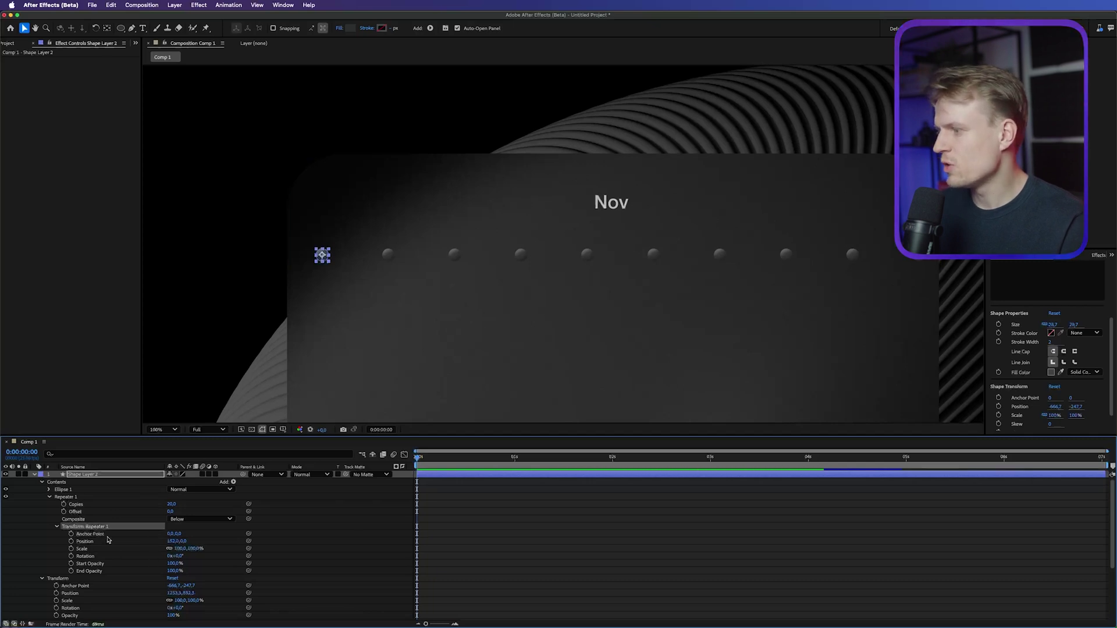
left_click_drag(171, 540, 169, 541)
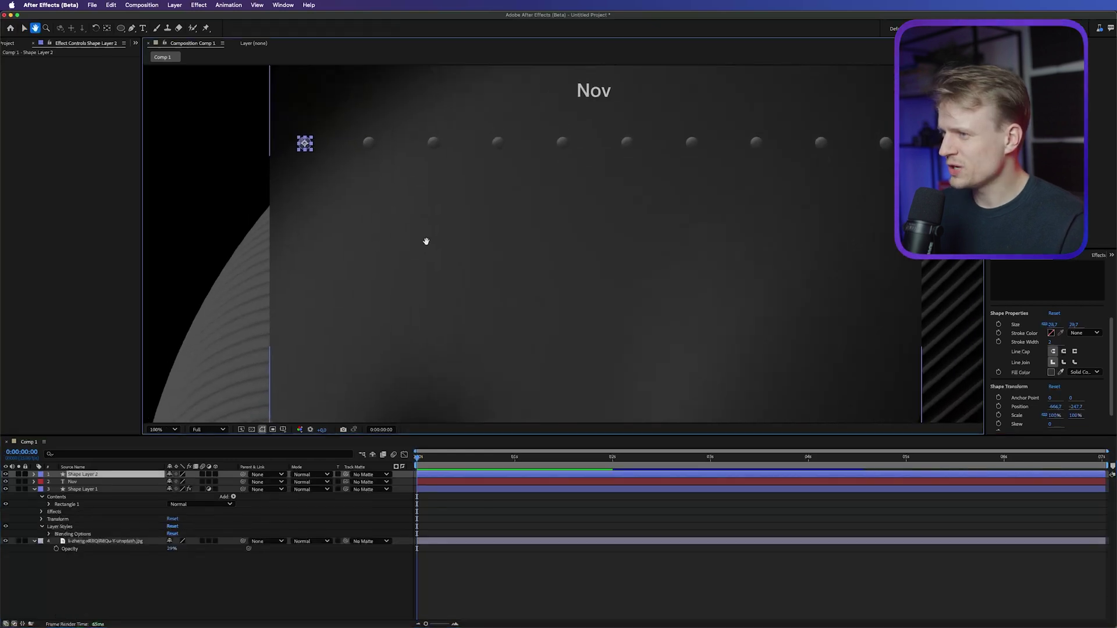
Duplicate the repeated circle layer and select the contents group of the copy
left_click_drag(426, 241, 432, 204)
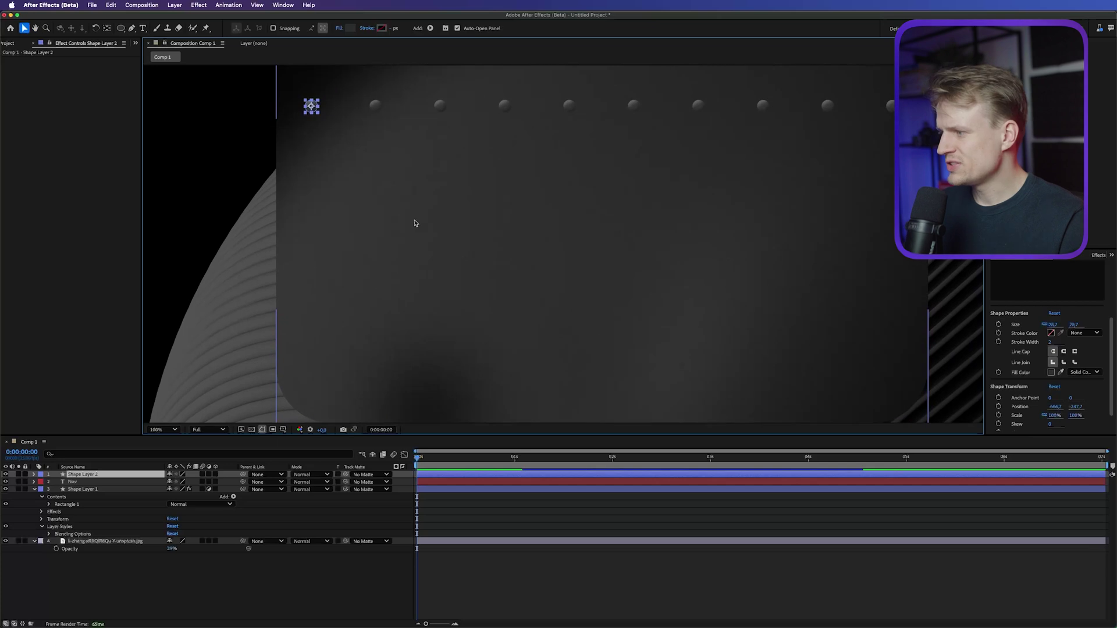
left_click(140, 476)
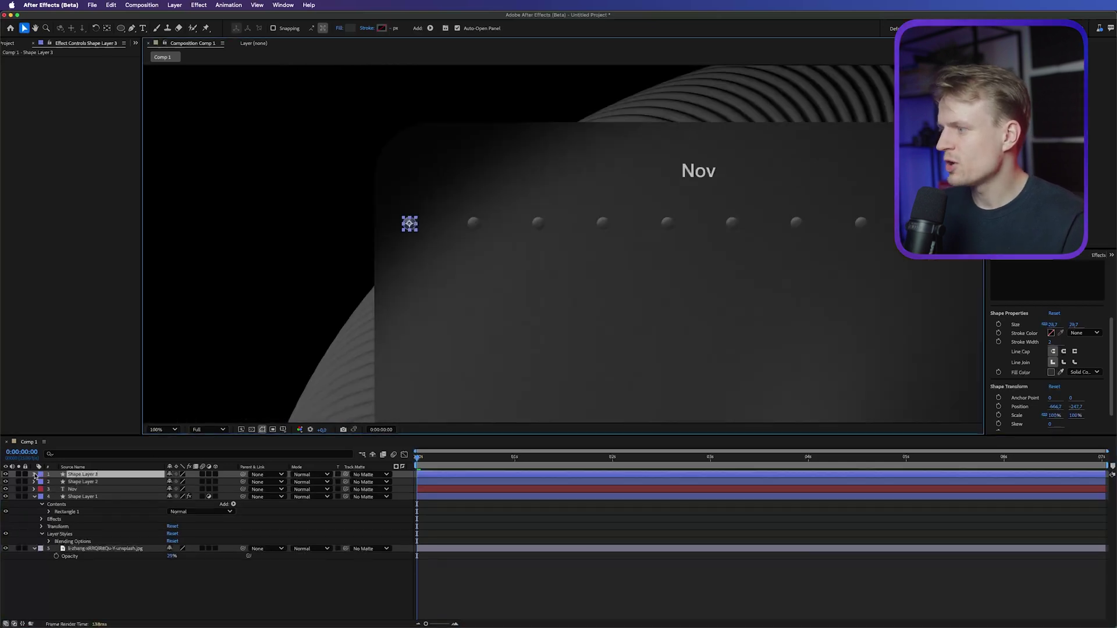
left_click(34, 474)
left_click(41, 482)
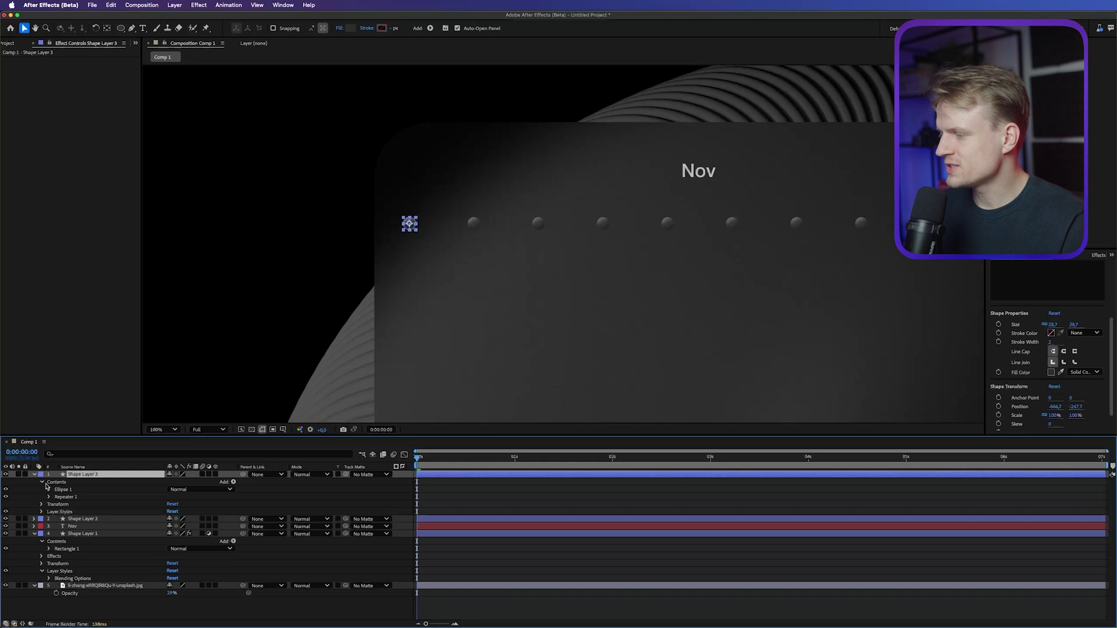
left_click(110, 484)
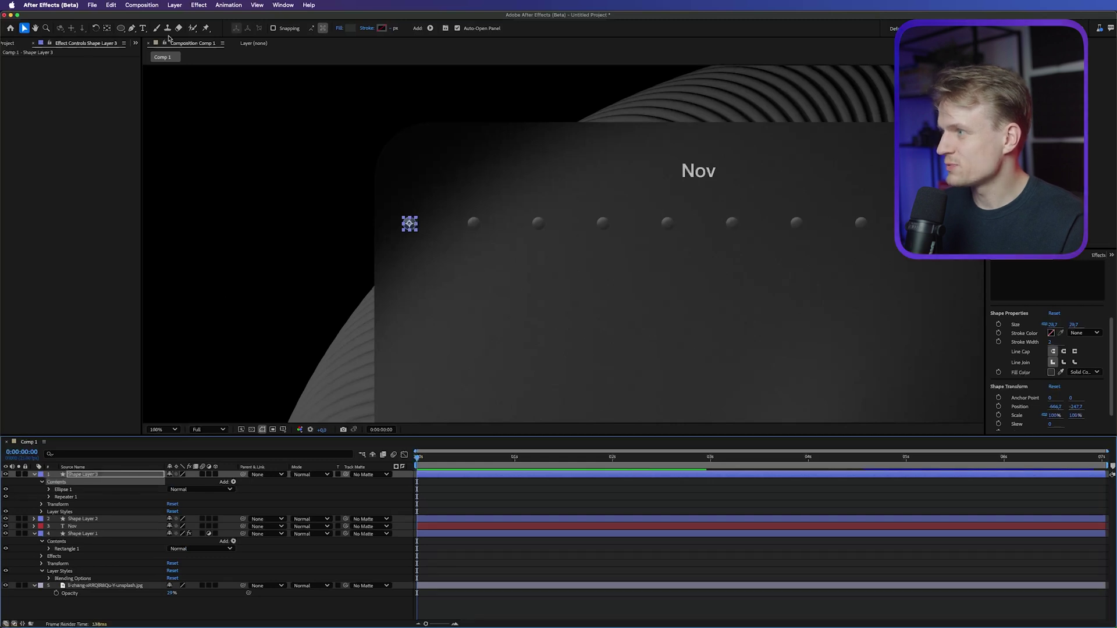
Draw a straight vertical Pen tool path from the center of the first circle down to the card's lower edge
left_click(132, 28)
scroll(258, 230, "up", 1)
left_click_drag(258, 230, 440, 217)
key("g")
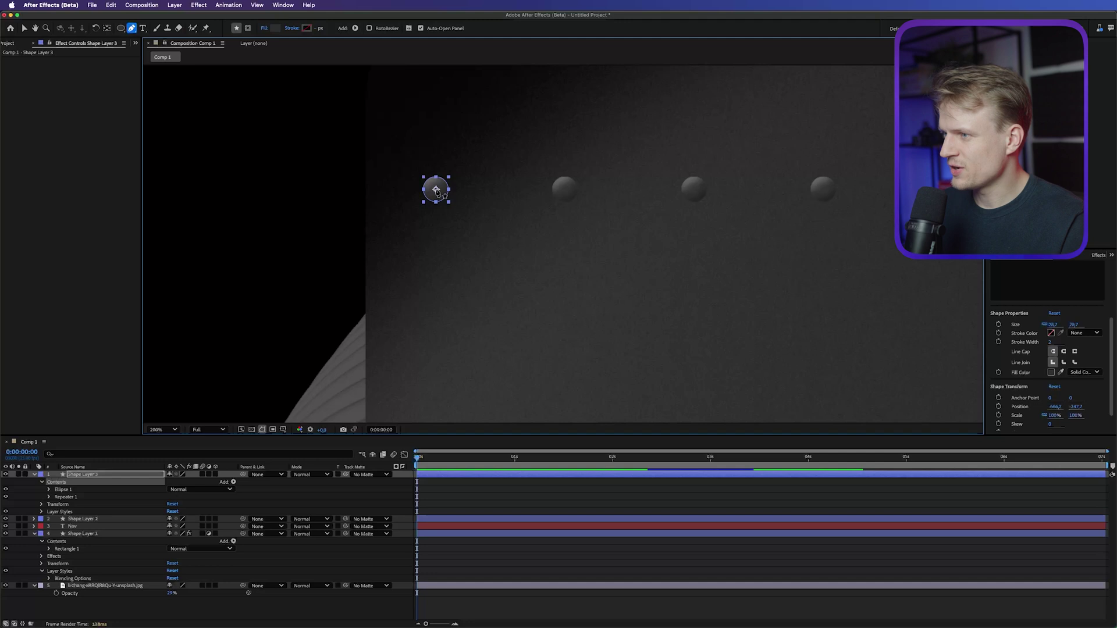
left_click(436, 191)
scroll(500, 184, "down", 2)
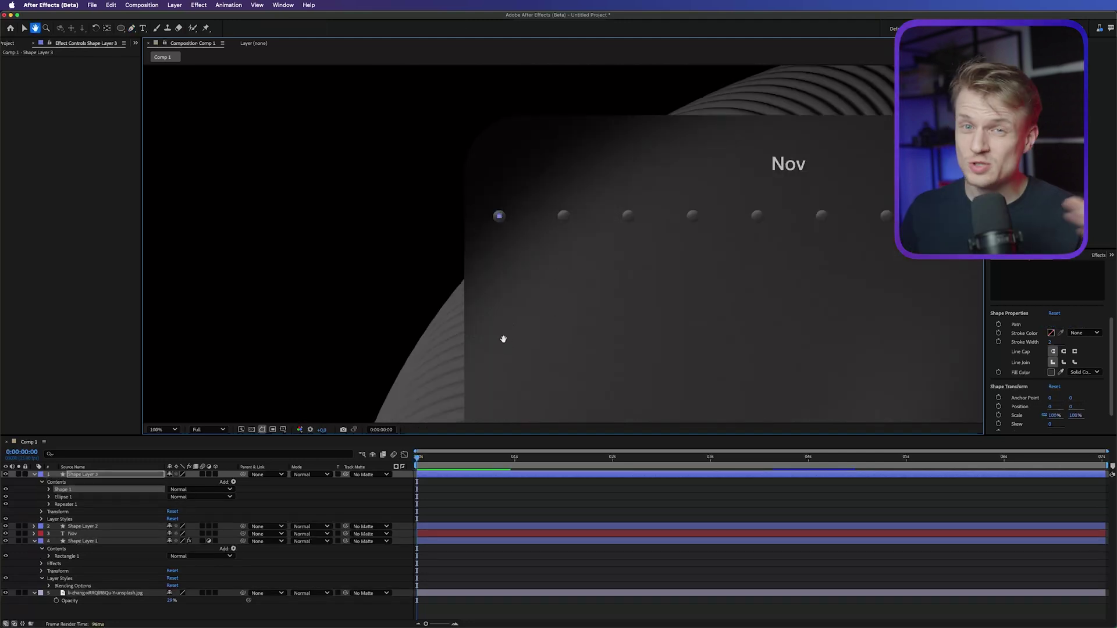
left_click_drag(508, 341, 502, 159)
key("g")
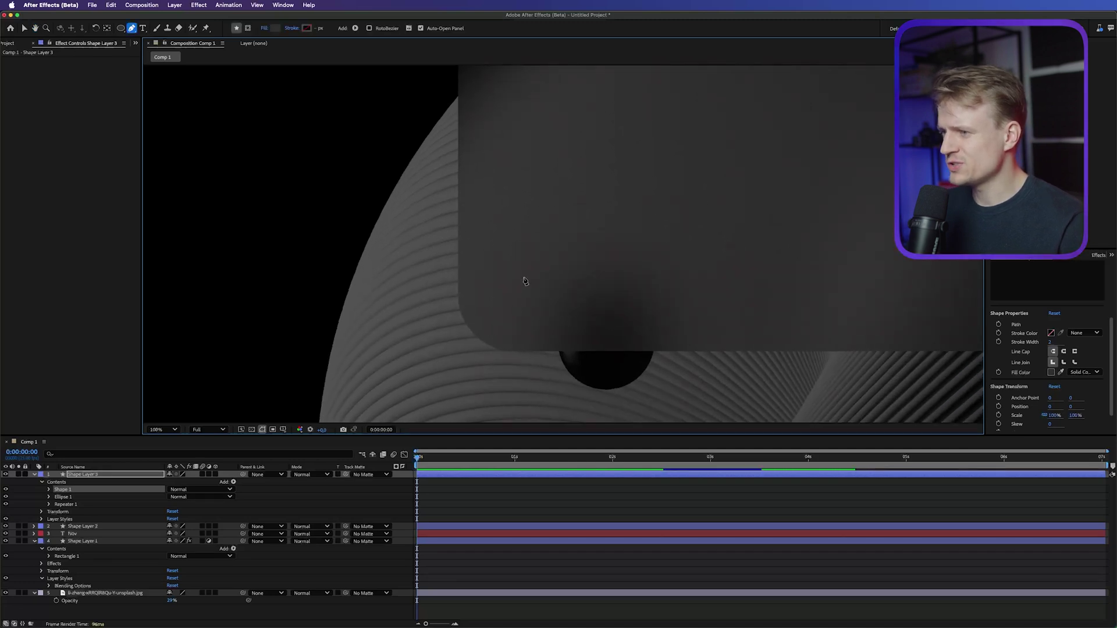
left_click(492, 354)
key("h")
left_click_drag(605, 239, 601, 436)
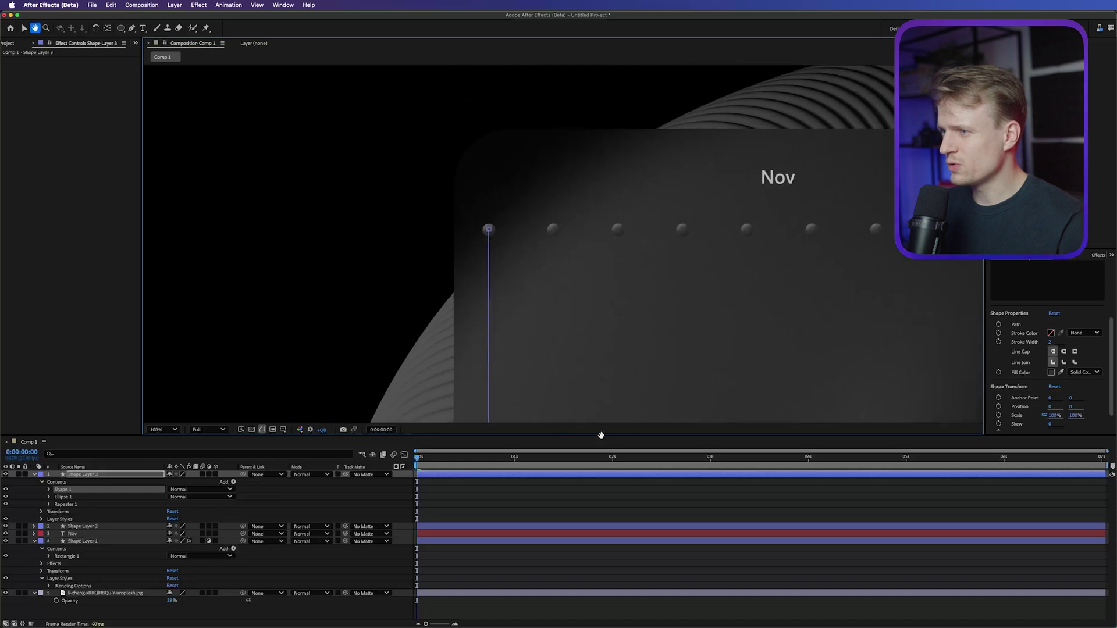
Give the vertical line a dark gray stroke, 575757
left_click(306, 30)
mouse_move(466, 305)
left_mouse_down()
mouse_move(386, 311)
mouse_move(376, 345)
mouse_move(410, 350)
mouse_move(404, 343)
left_mouse_up()
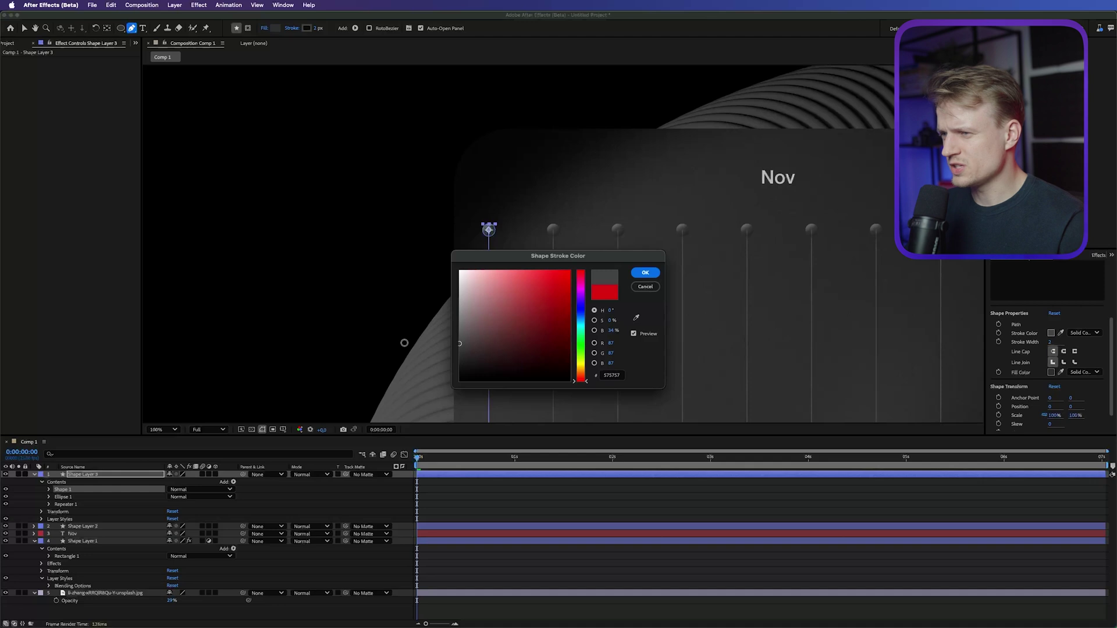
left_click(645, 274)
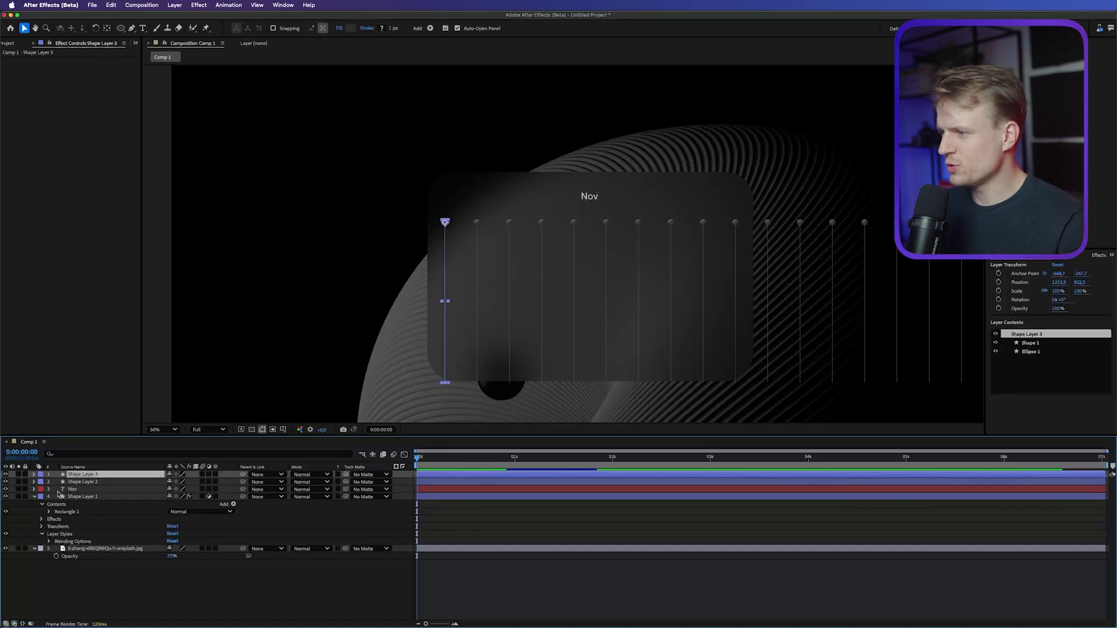
Duplicate the glass card's shape layer and turn off the adjustment layer setting on the copy
left_click(78, 497)
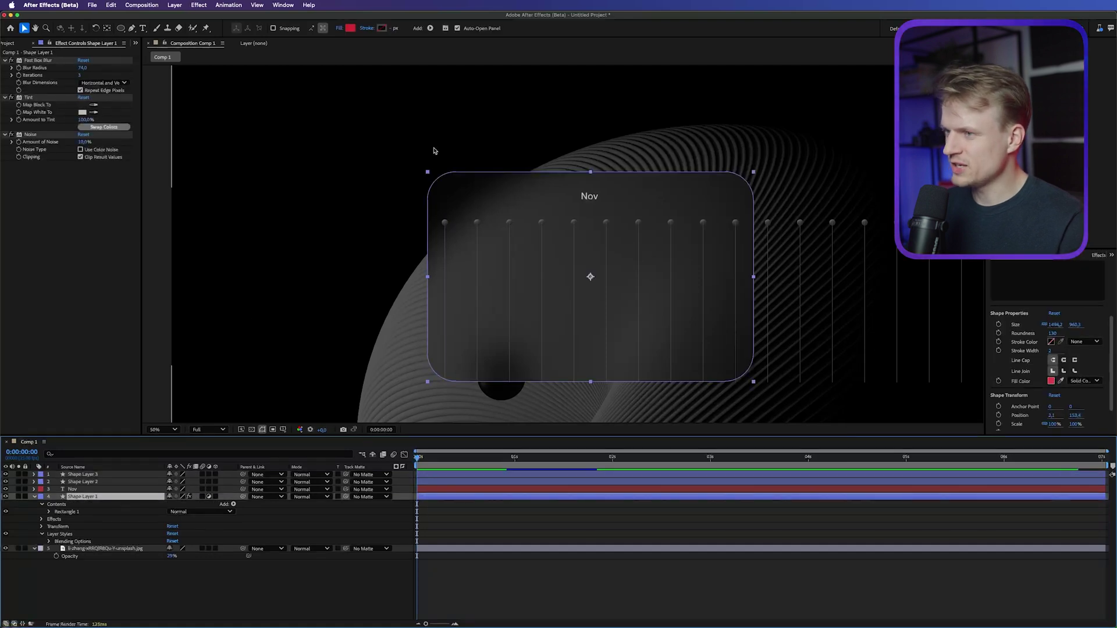
key("super+d")
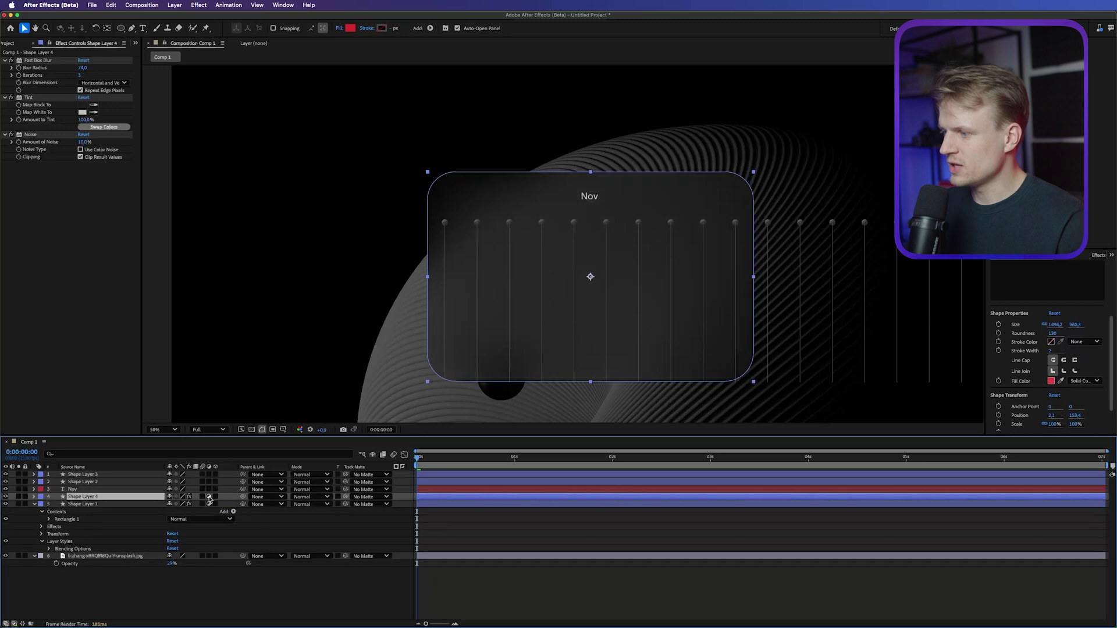
left_click(209, 503)
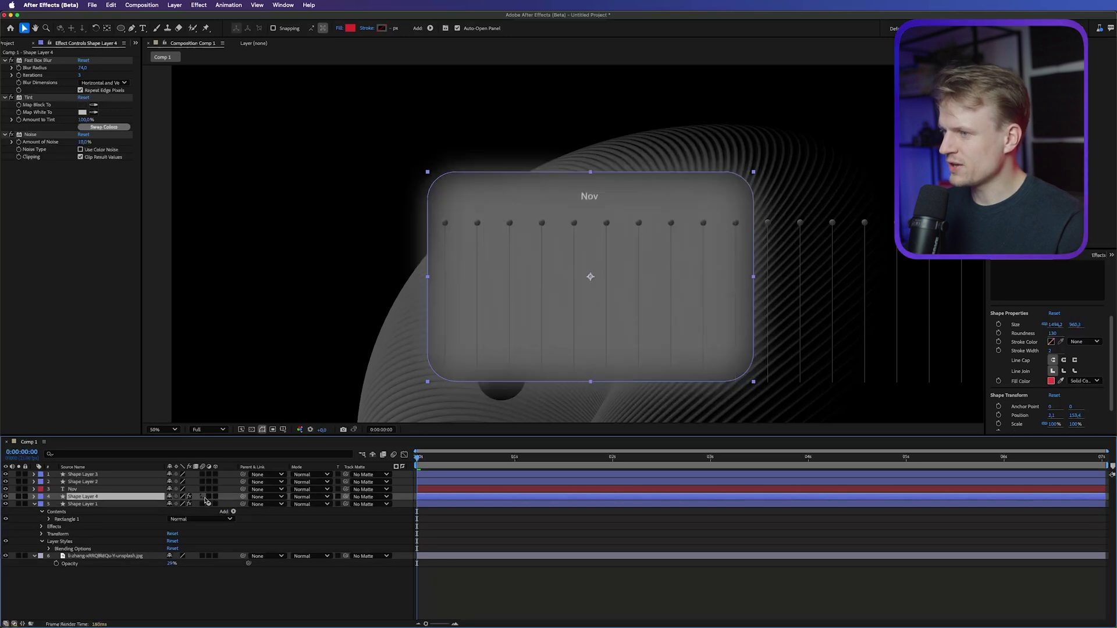
Remove all effects from the duplicated card layer and rename it Matte
left_click(34, 60)
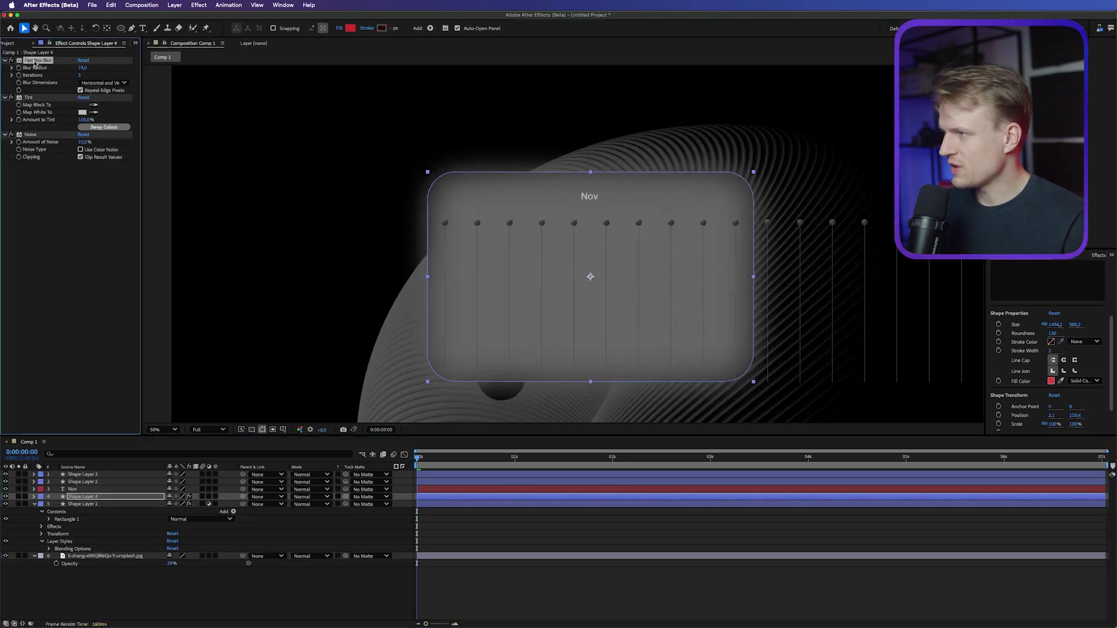
key("Delete")
key("super+a")
key("Delete")
left_click(84, 498)
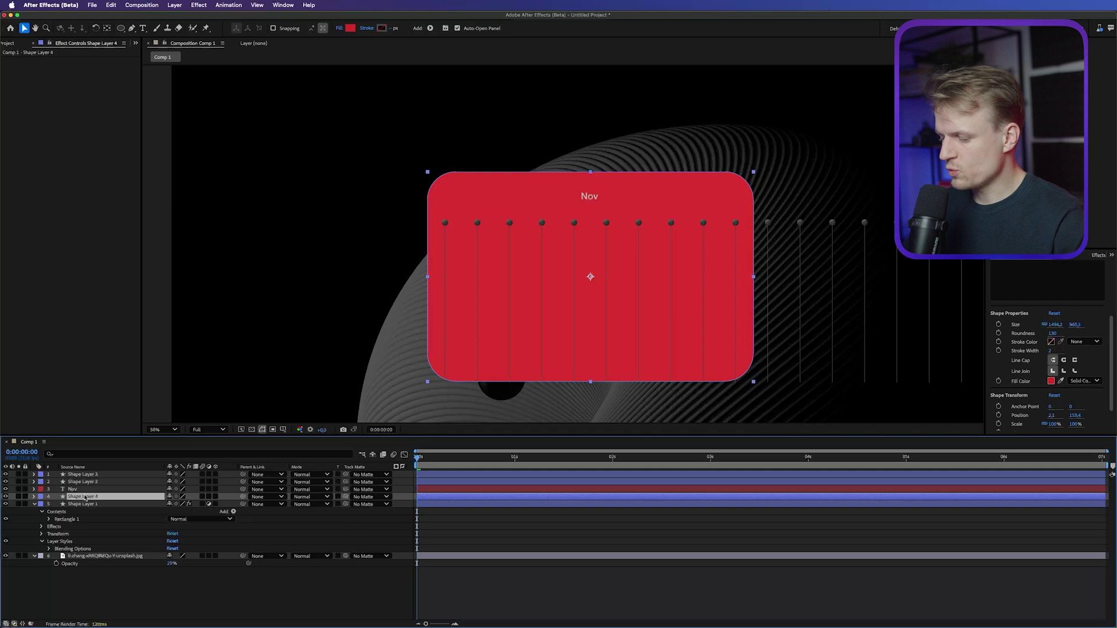
key("Return")
type("Matte")
key("Return")
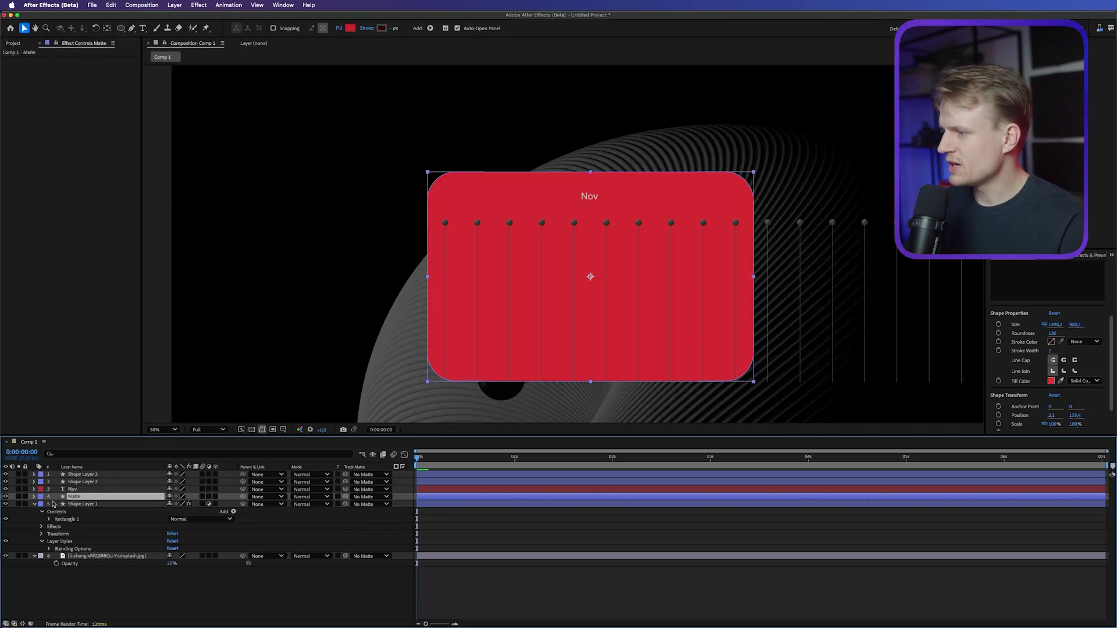
Set the Matte layer as the track matte for both the circle layer and the line layer
left_click(87, 481)
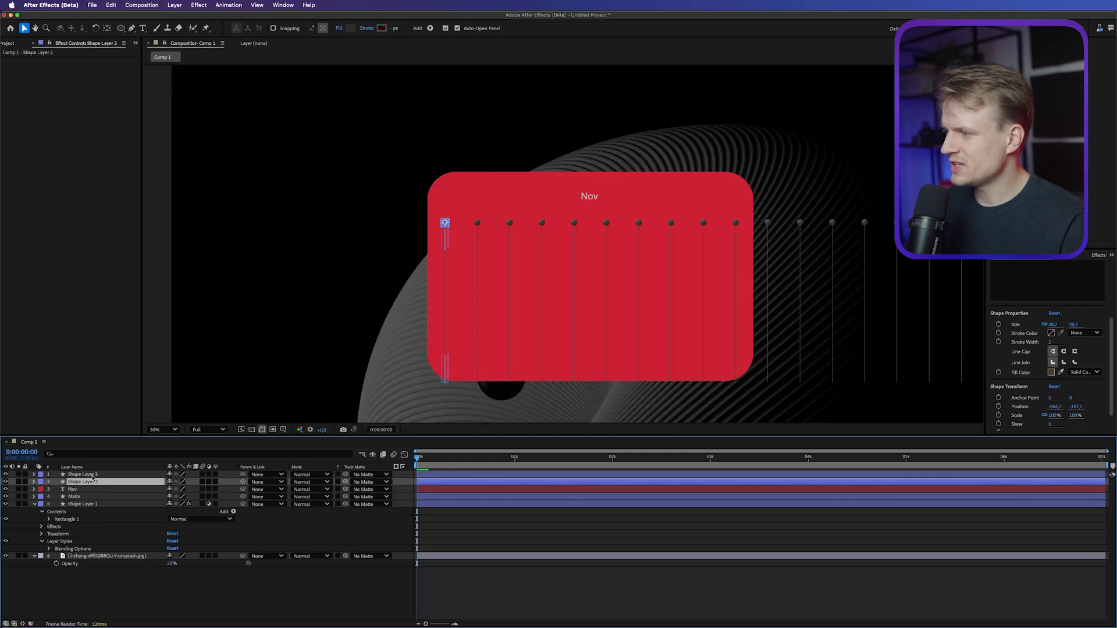
left_click(93, 475, "shift")
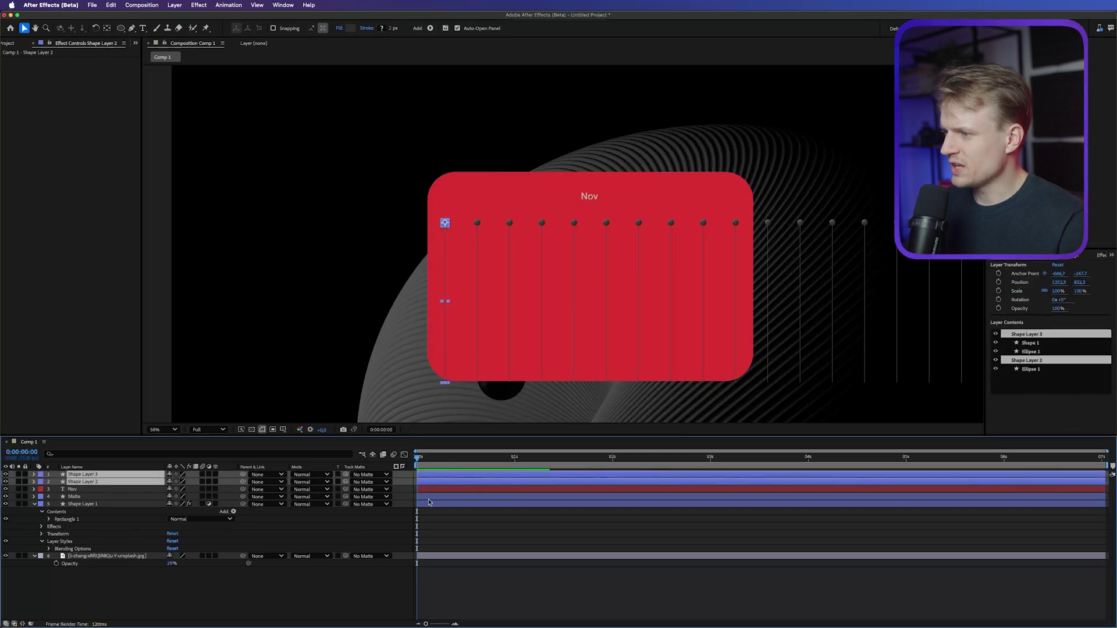
left_click_drag(346, 482, 82, 499)
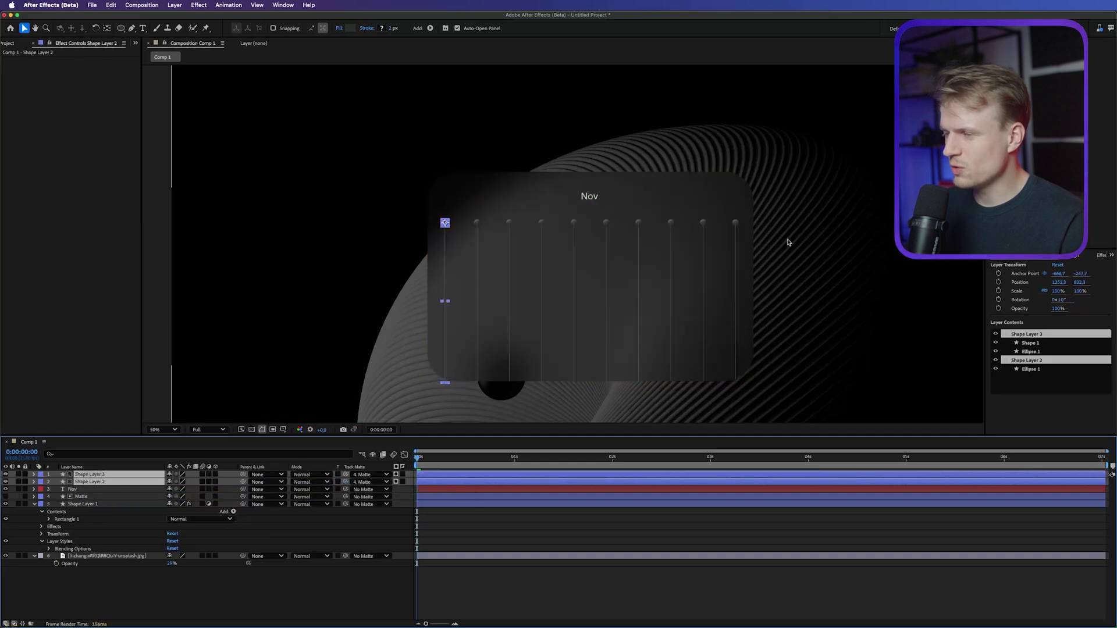
left_click(660, 356)
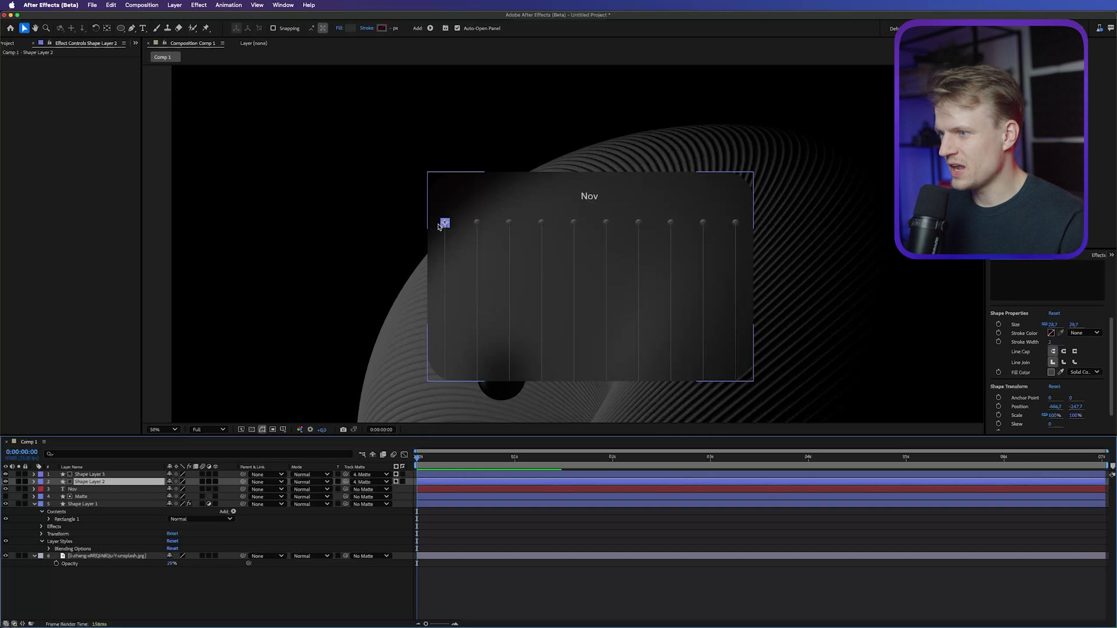
Add a wide rectangular mask across the vertical lines on Shape Layer 3 and set its feather to about 276 pixels
left_click(83, 478)
left_click(84, 474)
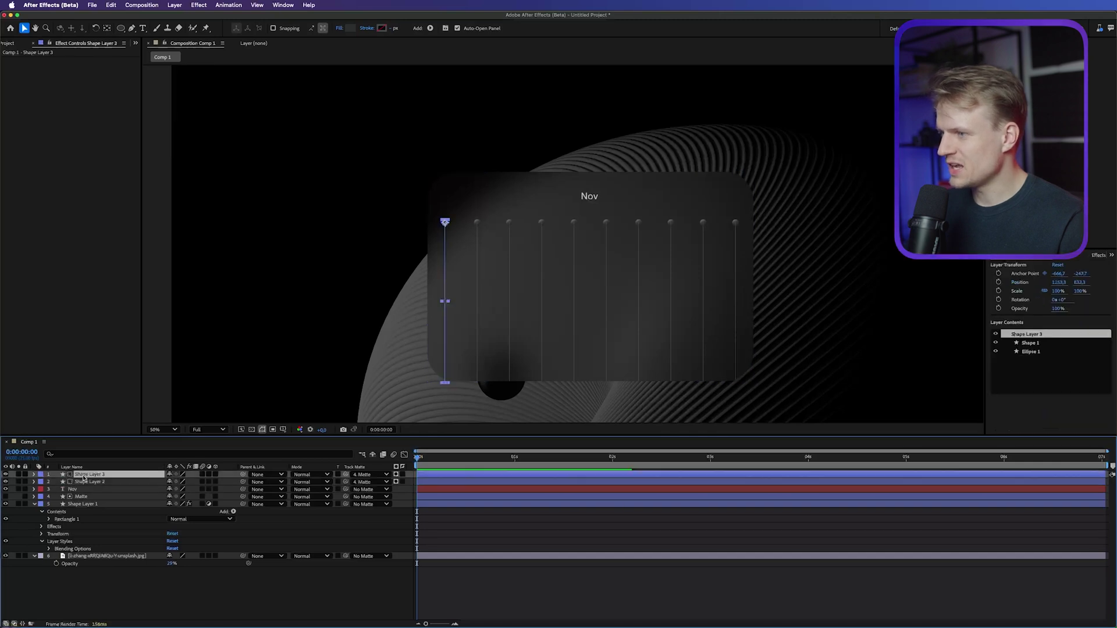
left_click(132, 28)
left_click(121, 28)
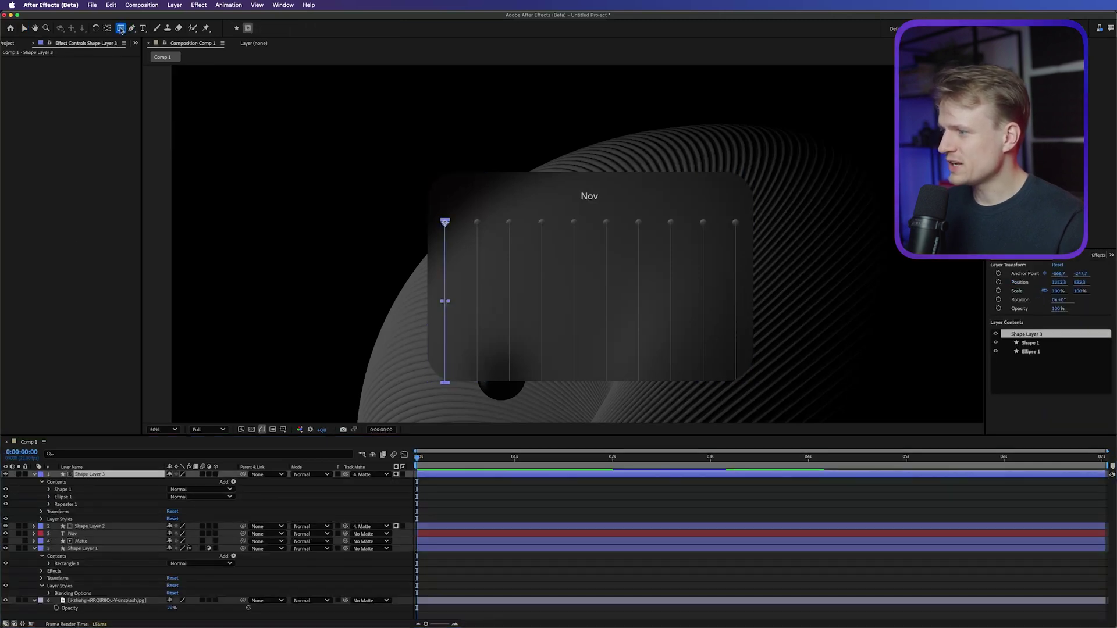
left_click(247, 28)
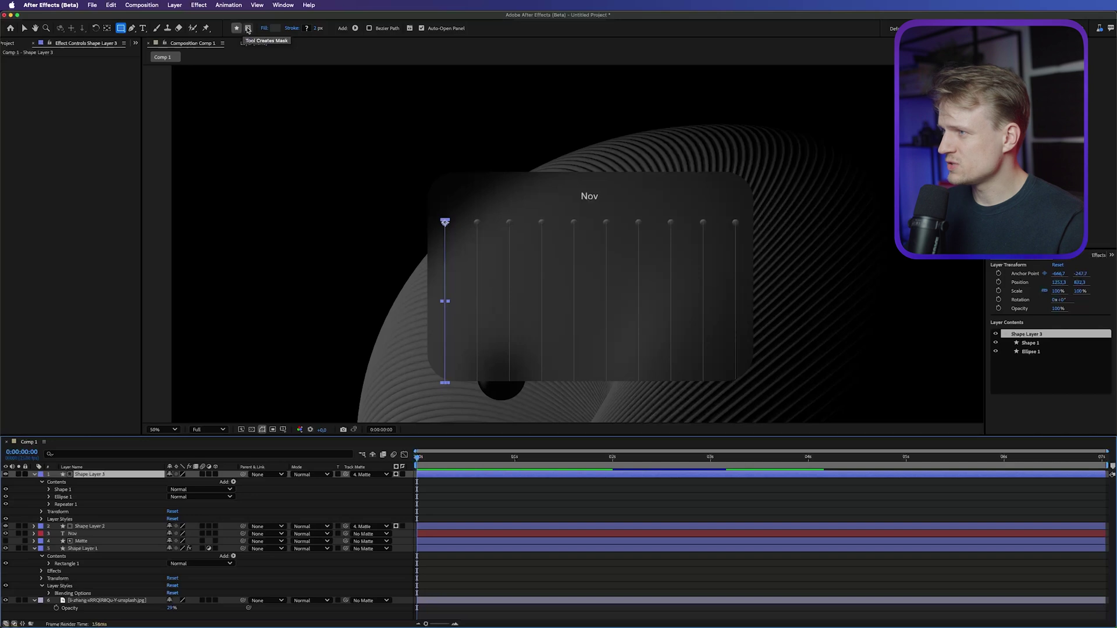
left_click(248, 29)
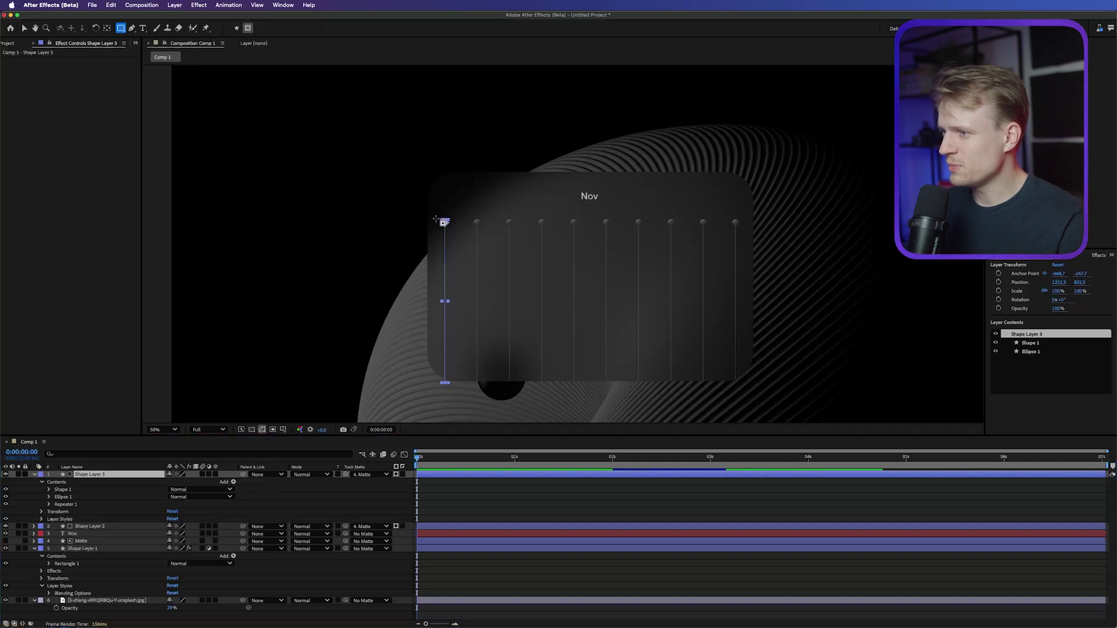
mouse_move(422, 231)
left_mouse_down()
mouse_move(737, 286)
mouse_move(751, 298)
mouse_move(753, 353)
mouse_move(800, 361)
left_mouse_up()
key("f")
left_click_drag(186, 492, 226, 487)
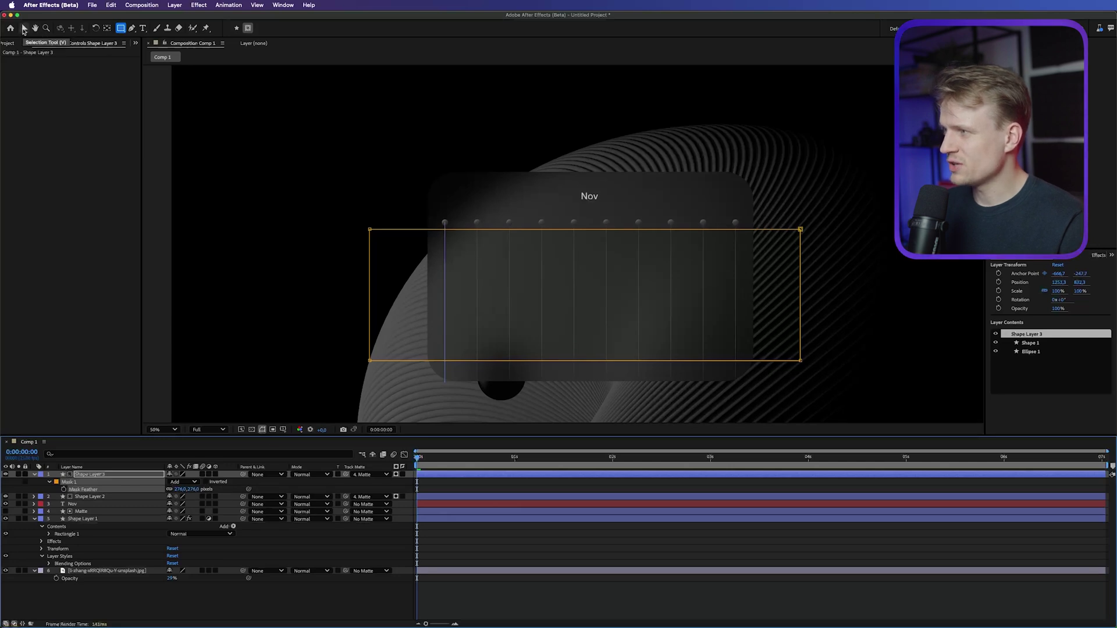
Narrow the line layer's mask to a thin horizontal band by moving its lower edge up and its upper edge down
left_click(23, 29)
left_click(585, 363)
double_click(585, 361)
left_click_drag(586, 359, 582, 330)
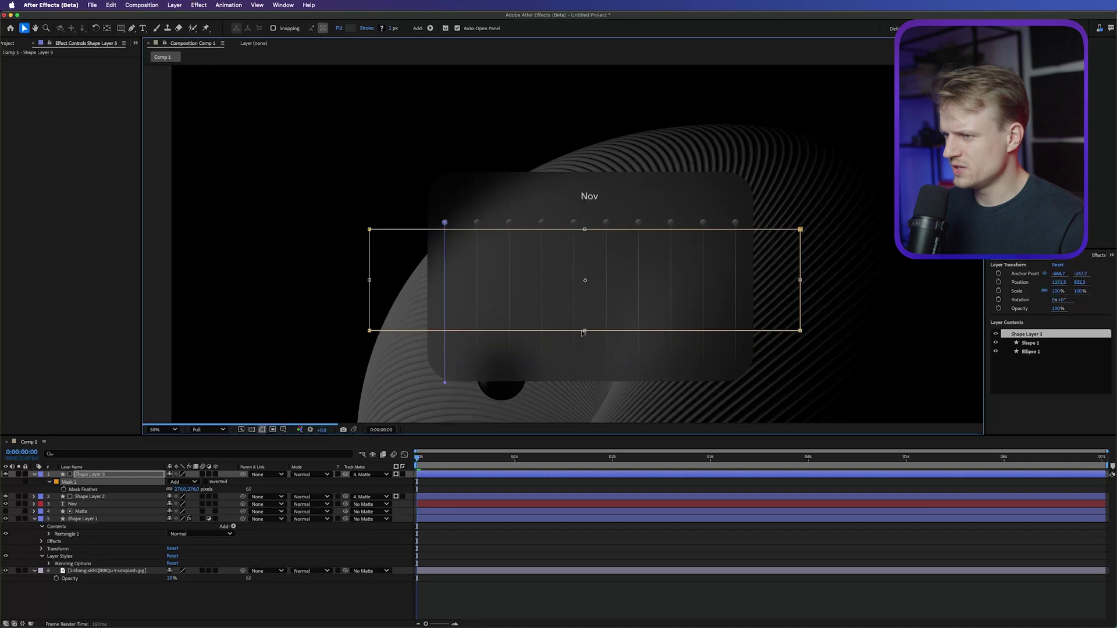
left_click_drag(585, 231, 584, 279)
left_click(815, 256)
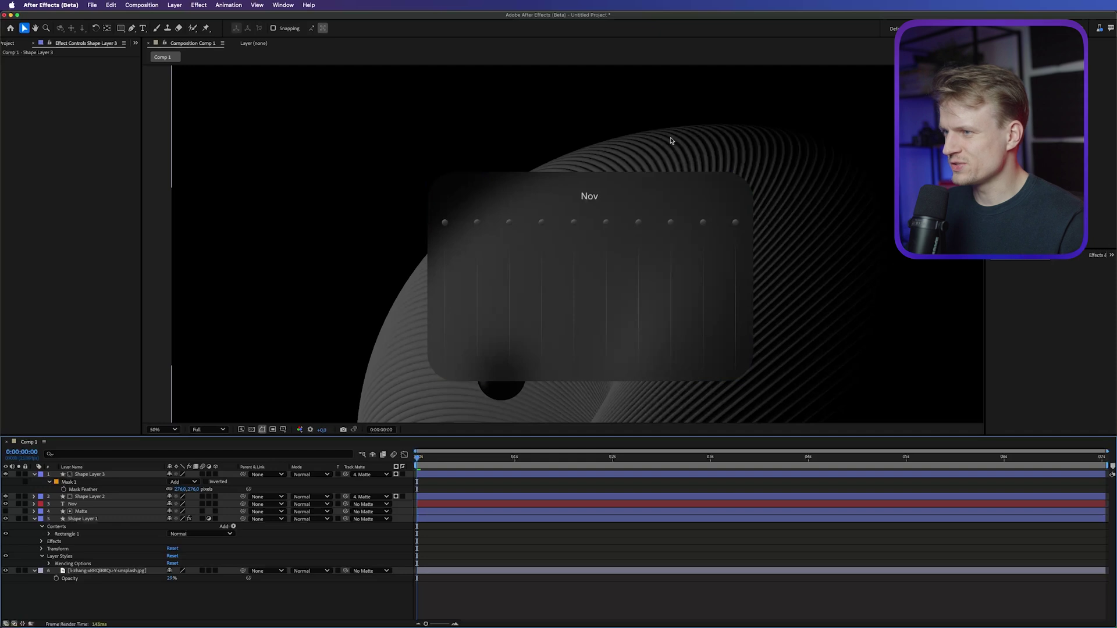
Choose the Rounded Rectangle tool and set its stroke color to medium gray, about 8E8E8E
left_click_drag(575, 157, 479, 145)
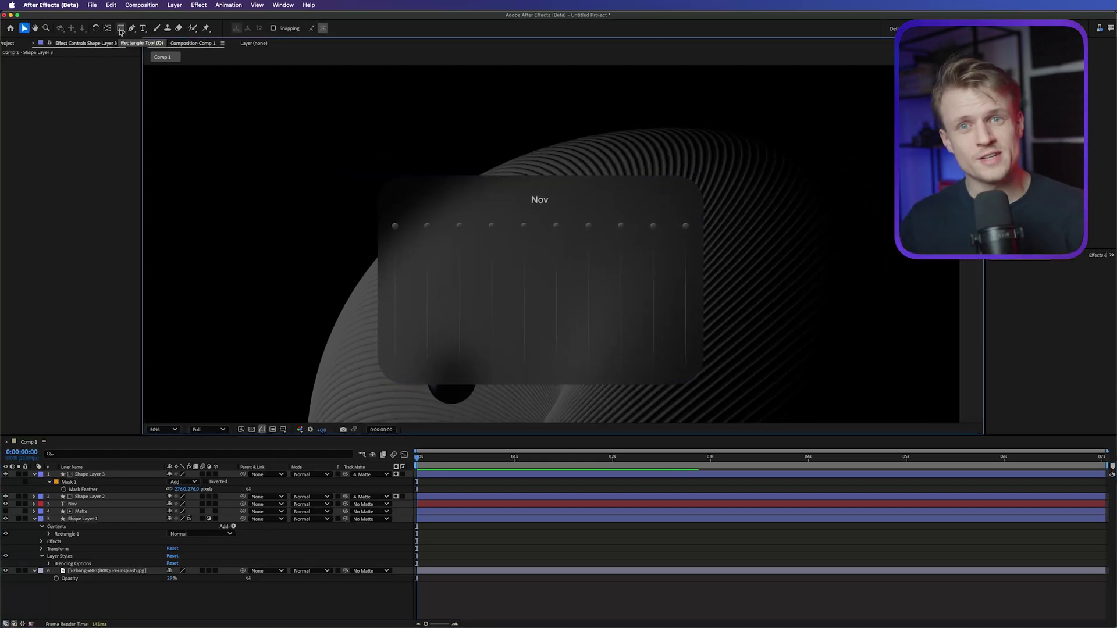
left_click(121, 29)
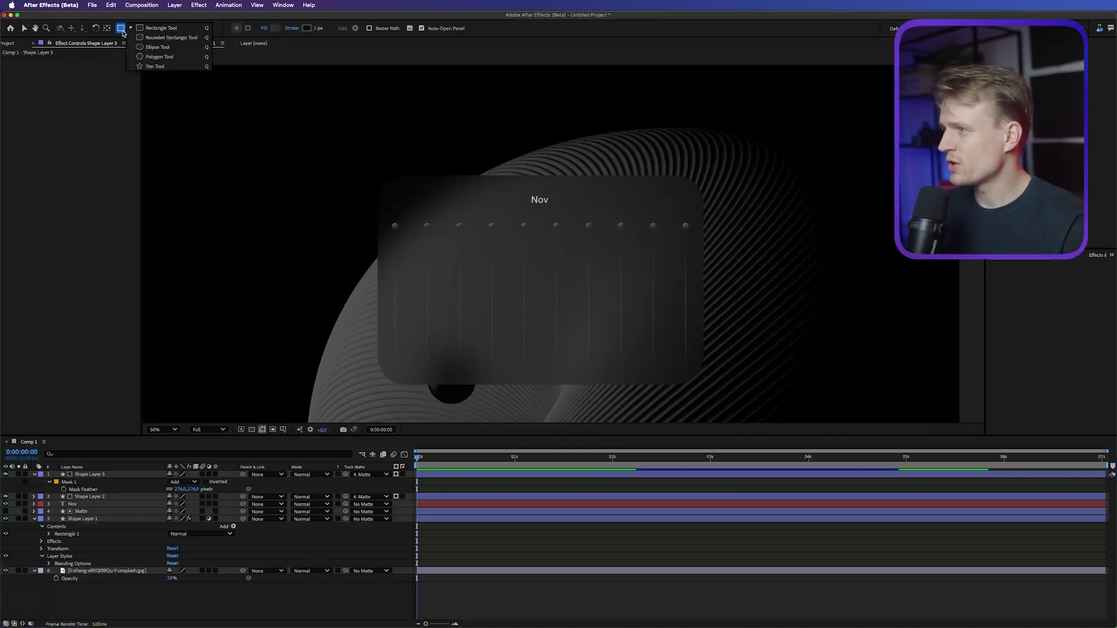
left_click(161, 39)
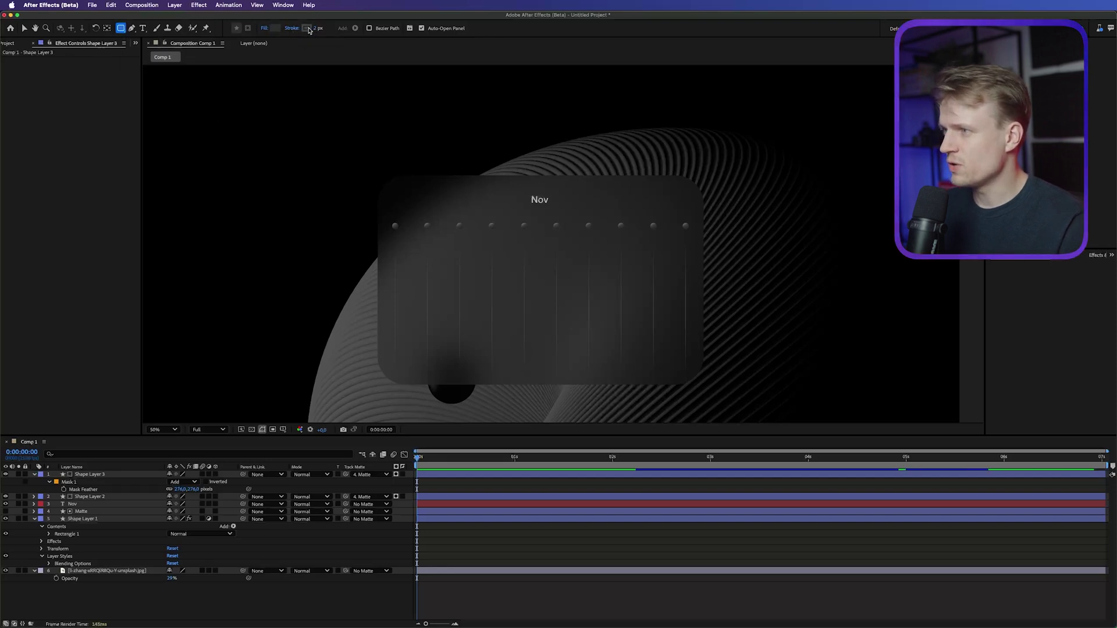
left_click(305, 30)
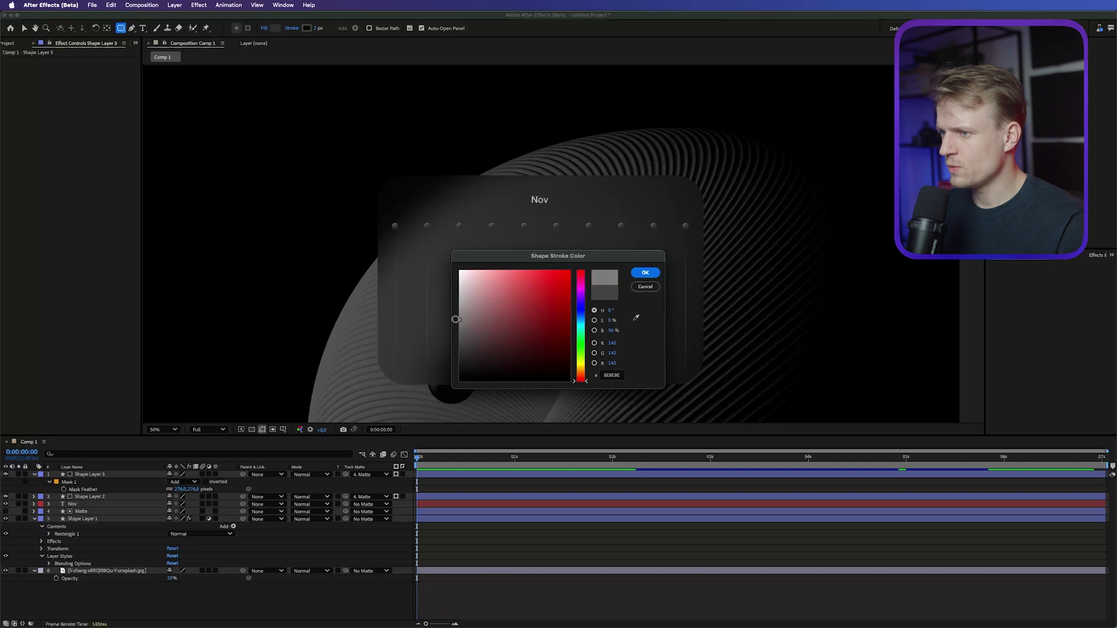
left_click(645, 273)
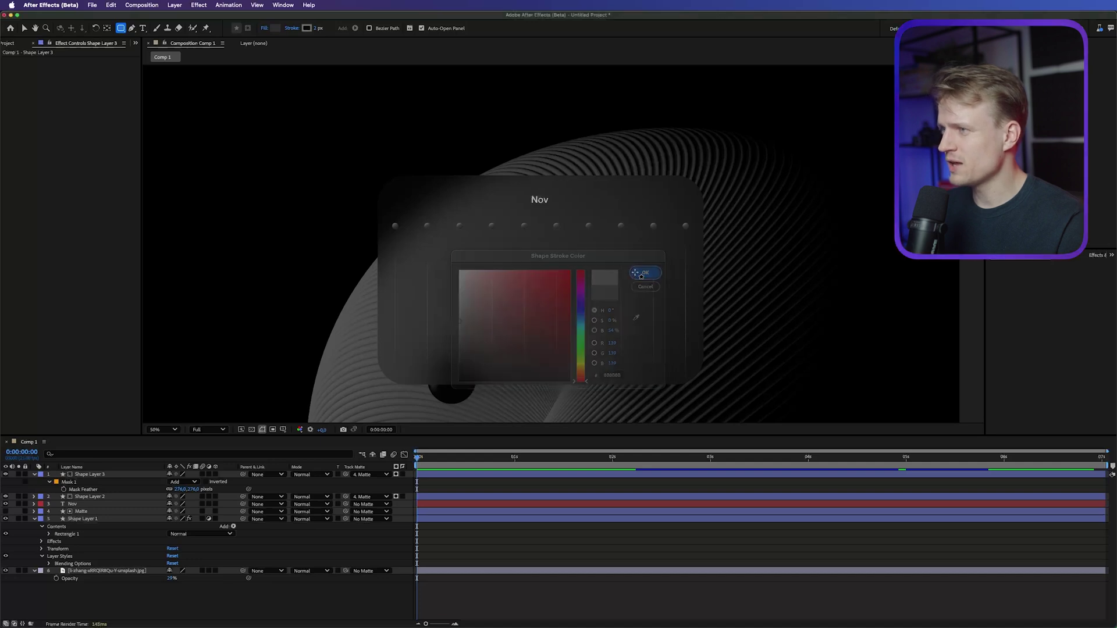
Draw a rounded rectangle about 495 by 109 px across the first vertical lines of the card and set its roundness to 25
mouse_move(395, 279)
left_mouse_down()
mouse_move(436, 270)
mouse_move(503, 293)
left_mouse_up()
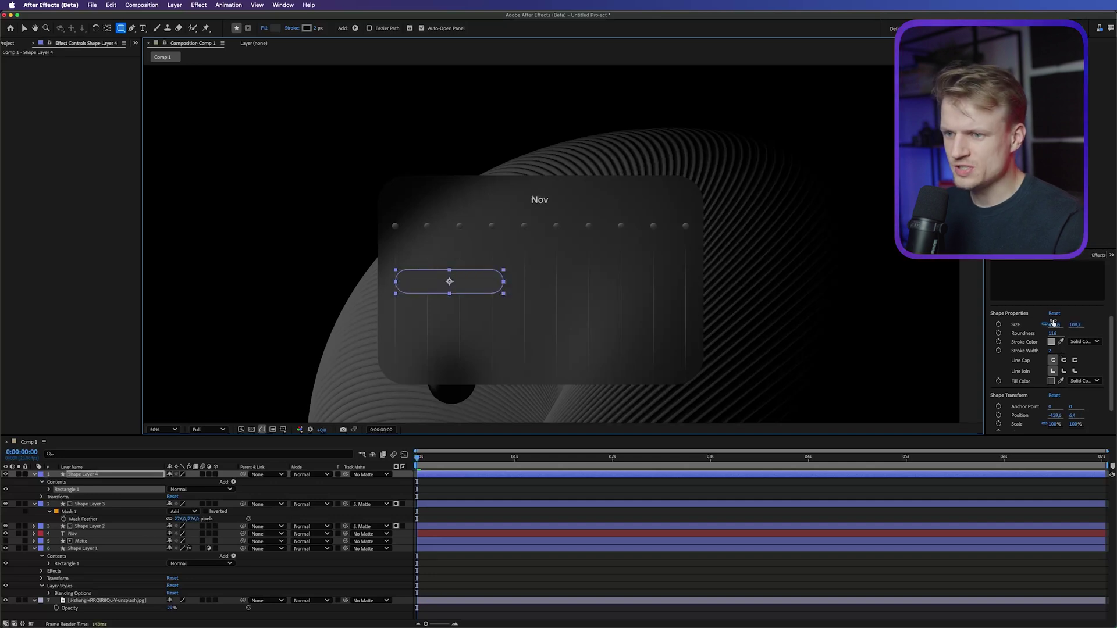
left_click_drag(1051, 333, 966, 333)
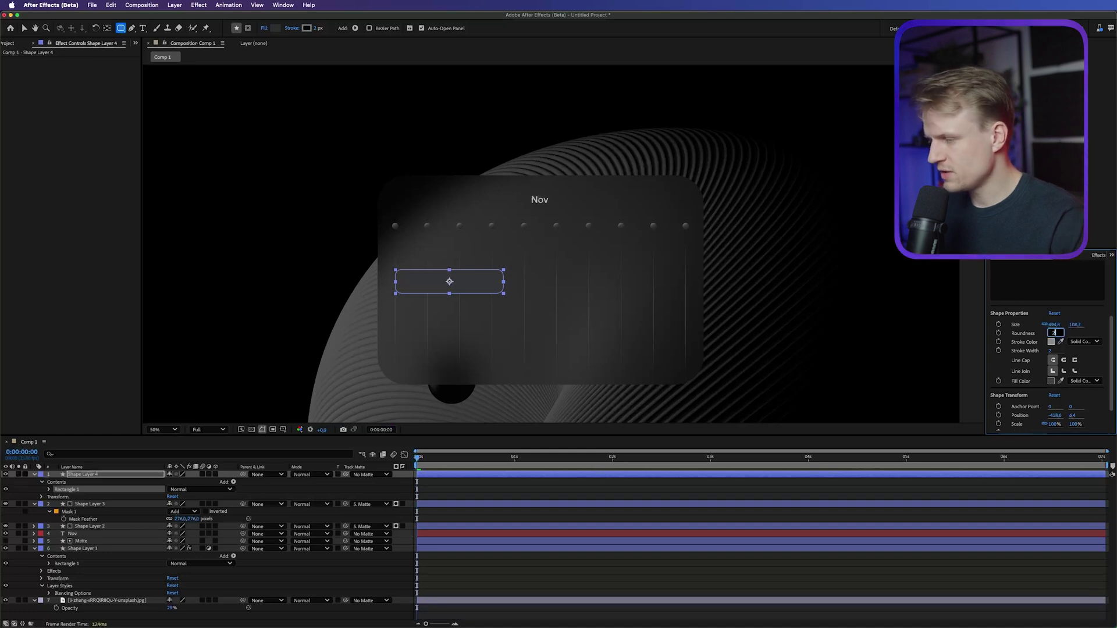
type("5")
key("Return")
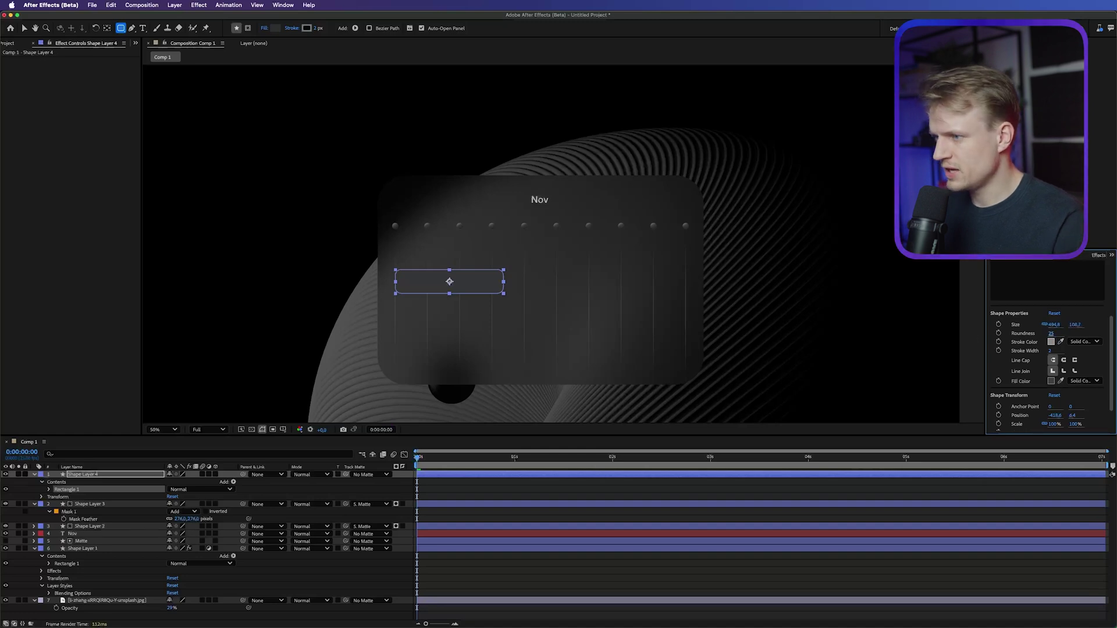
left_click(557, 576)
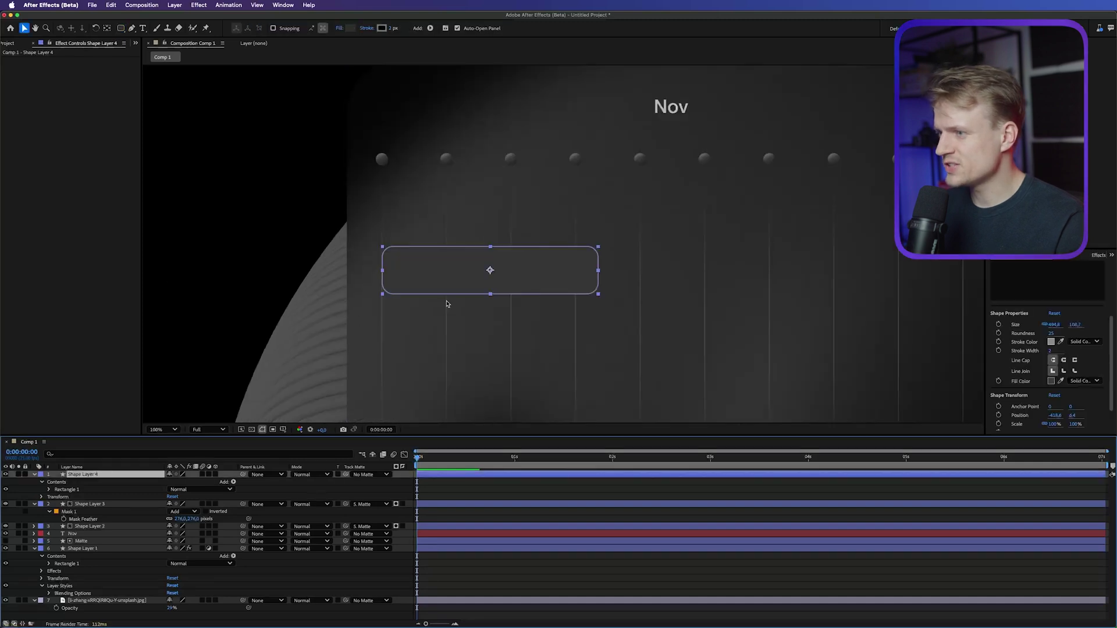
Add an Inner Glow layer style to the new rounded rectangle and enlarge the glow's size
right_click(125, 476)
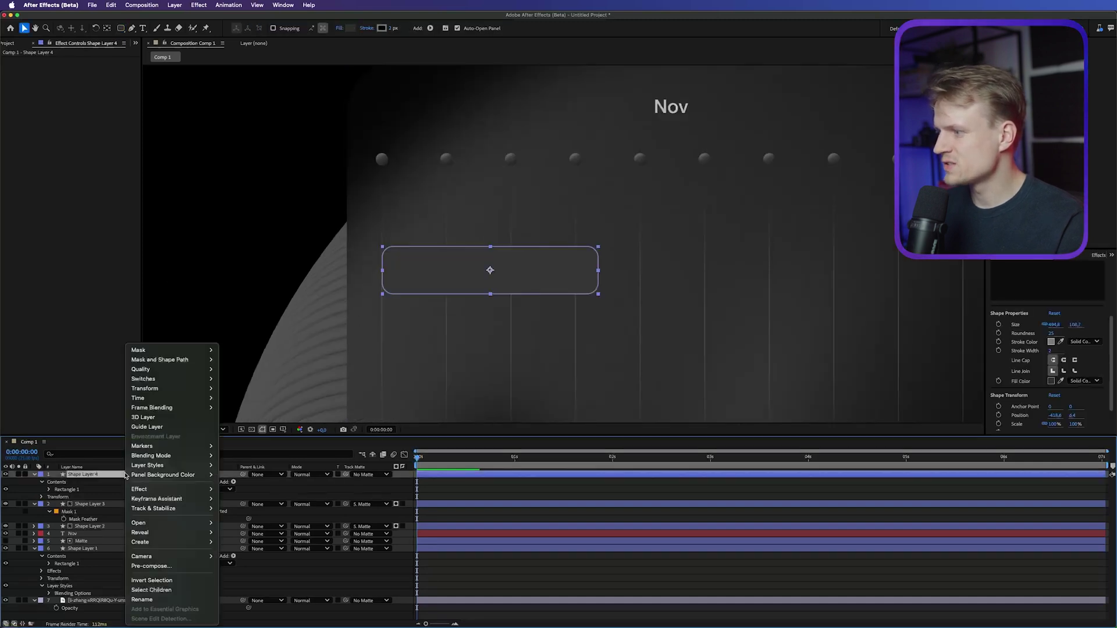
mouse_move(175, 465)
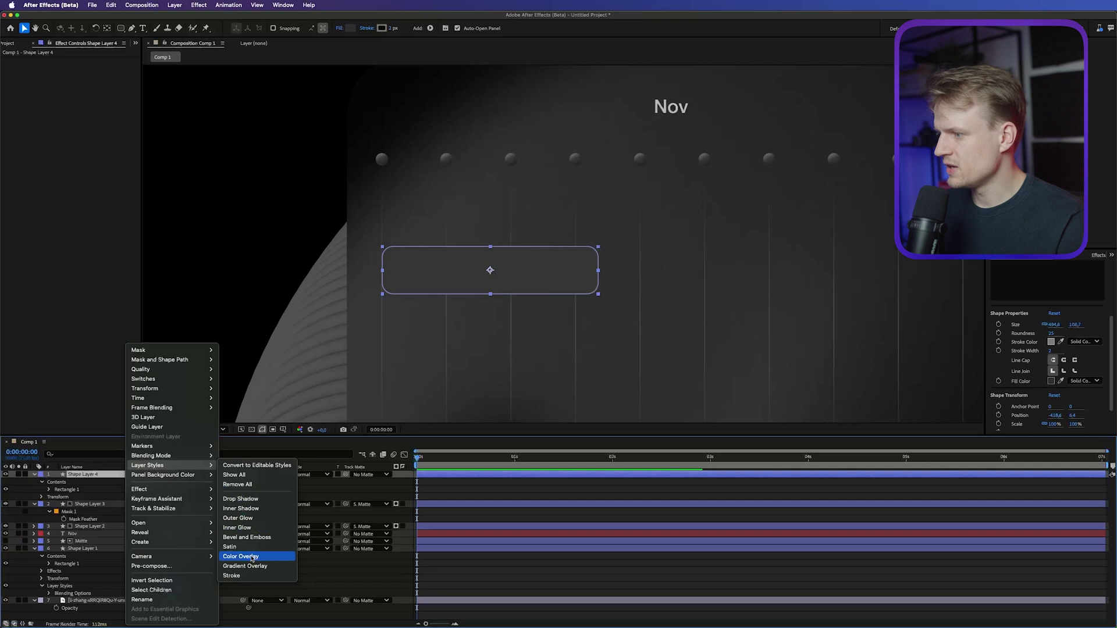
left_click(237, 528)
left_click_drag(182, 601, 186, 601)
Set the rectangle's inner glow color to white (FFFFFF) and lower the glow opacity to about 6%
left_click(172, 556)
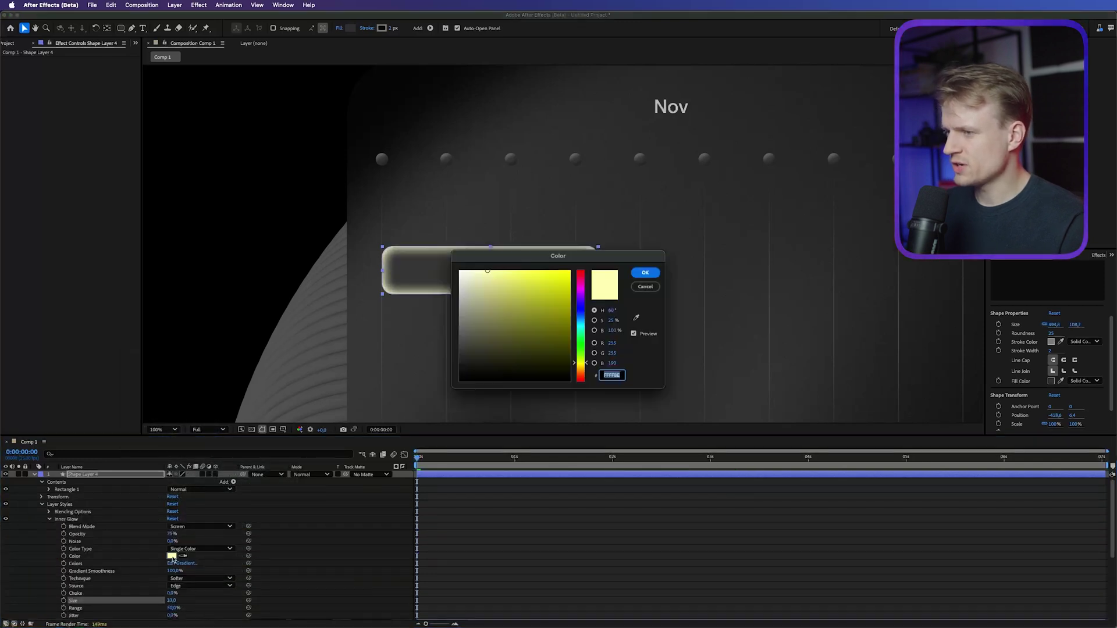
left_click_drag(473, 326, 391, 260)
left_click(651, 275)
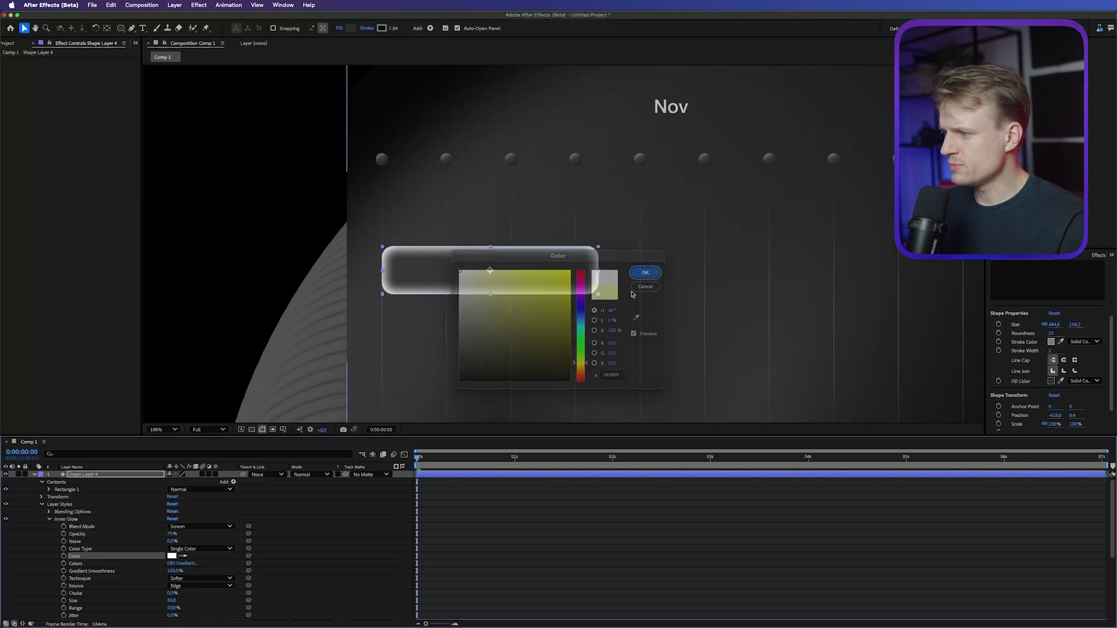
left_click_drag(172, 534, 136, 536)
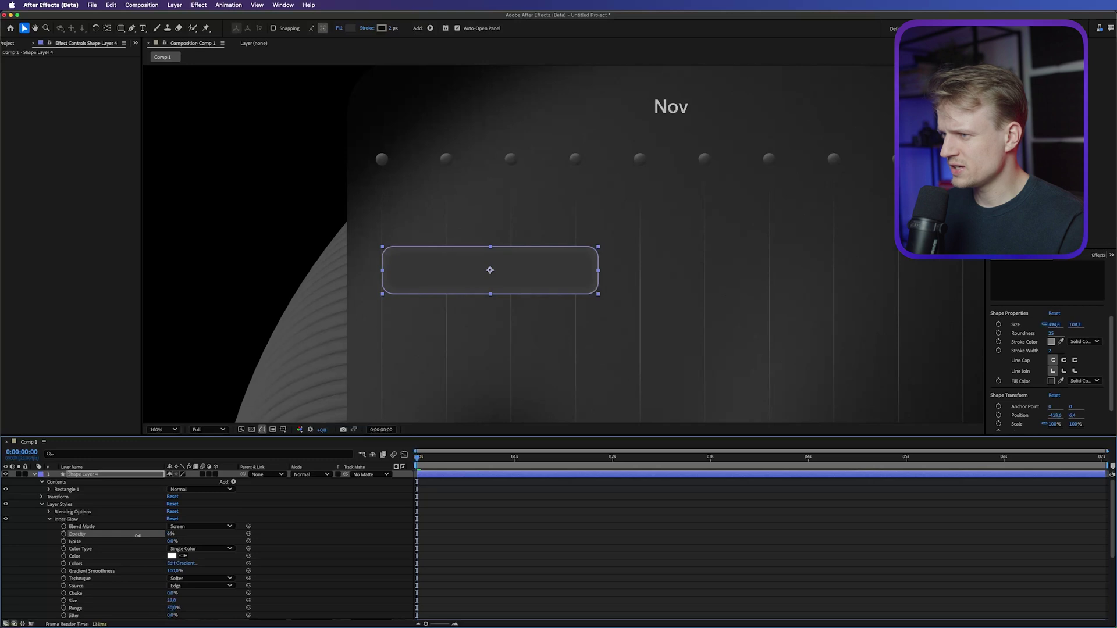
left_click(512, 549)
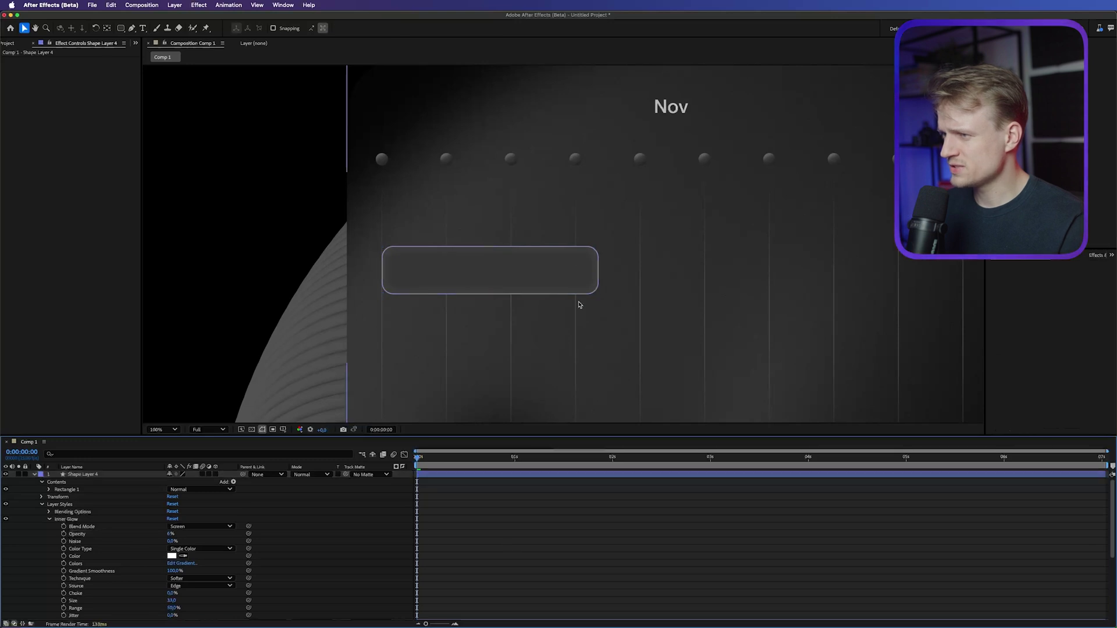
Duplicate the rounded rectangle layer, shrink the copy to about 289 by 98 px, and place it inside the original's left end
scroll(478, 236, "up", 1)
left_click(541, 319)
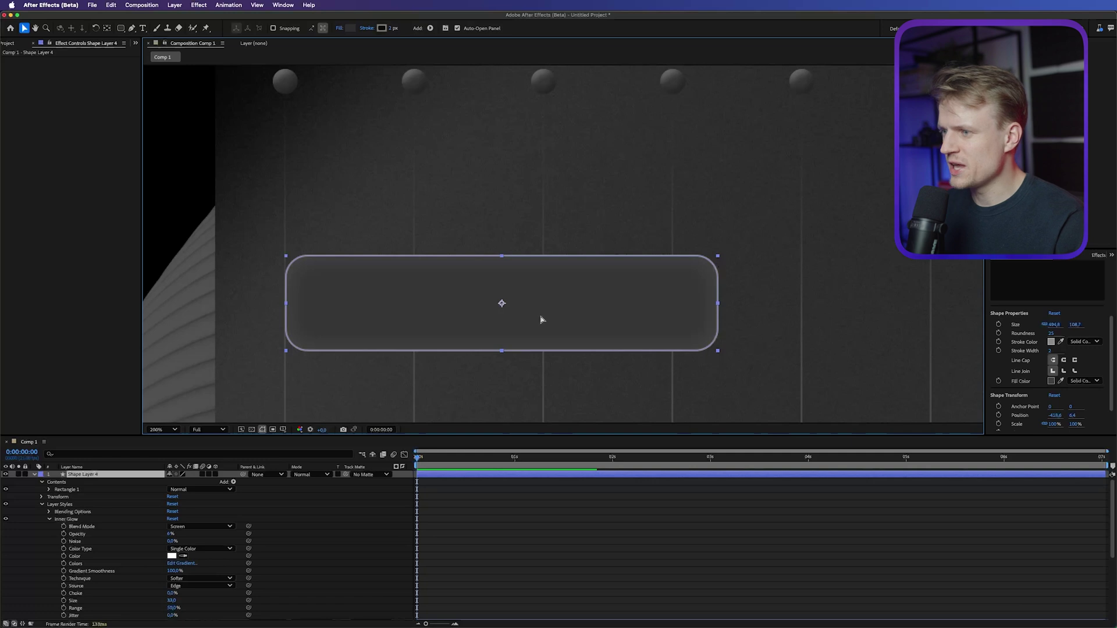
key("super+d")
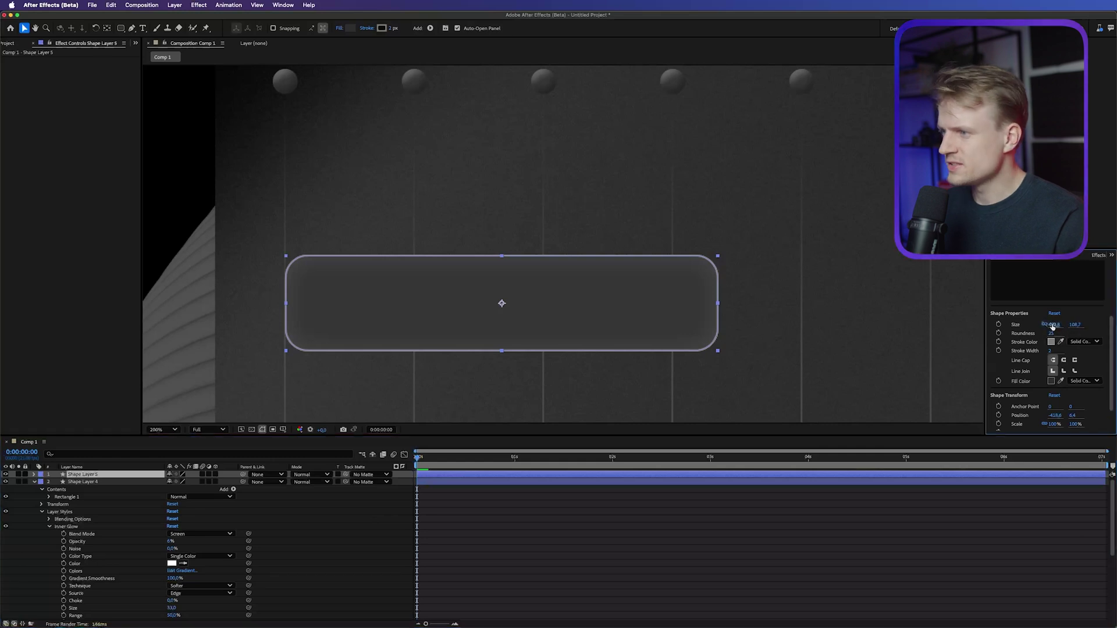
left_click_drag(1053, 327, 1012, 326)
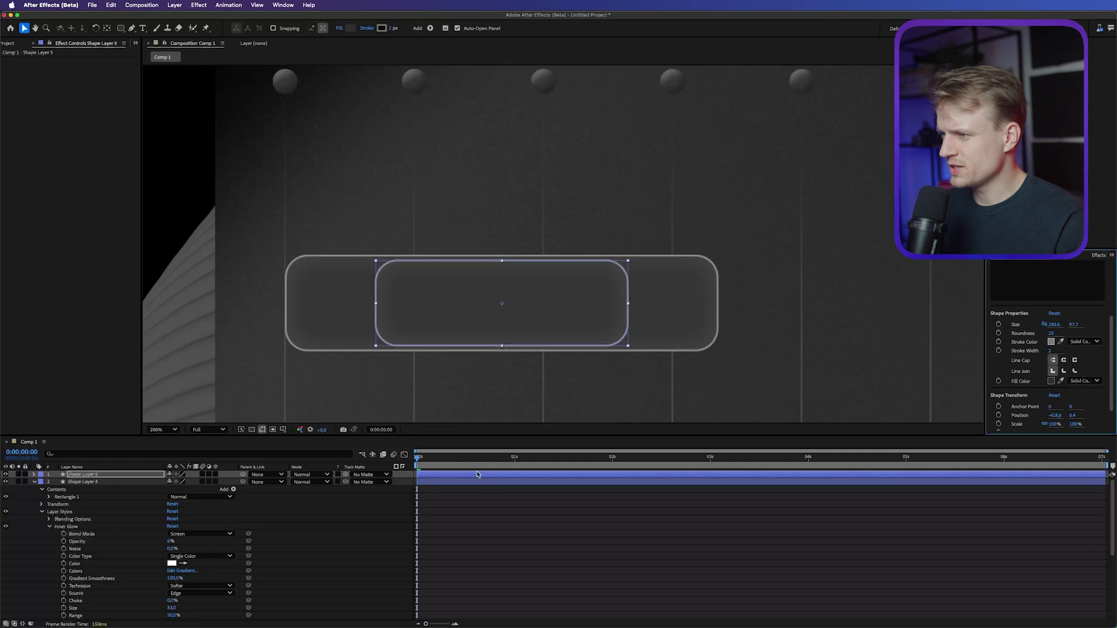
left_click_drag(557, 312, 473, 317)
left_click(250, 498)
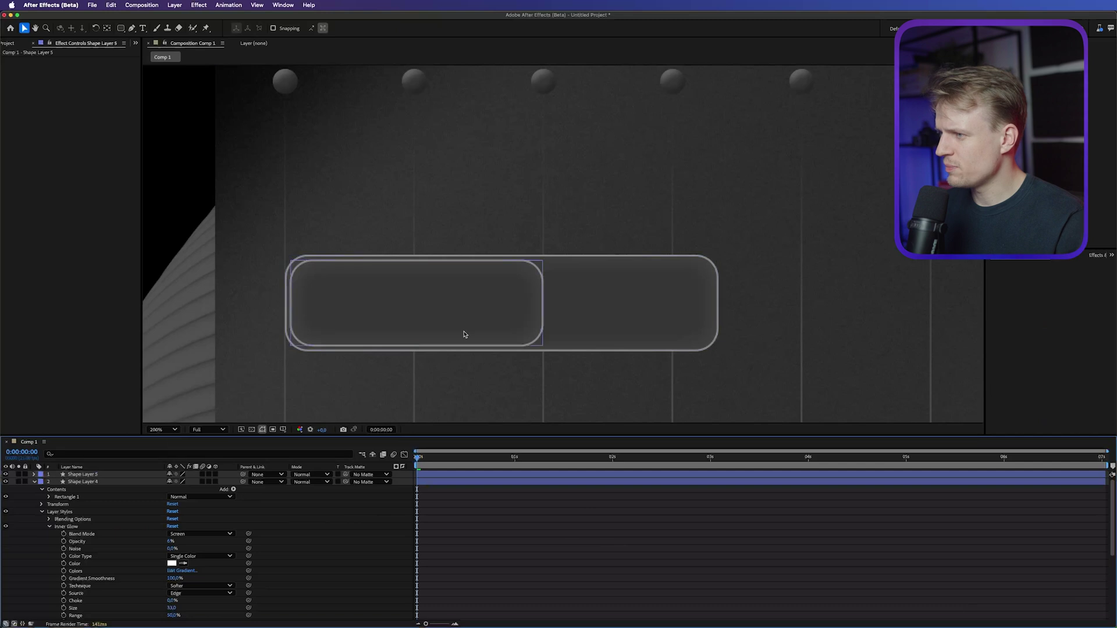
Remove the stroke from the smaller inner rectangle by setting its stroke type to None
left_click(486, 314)
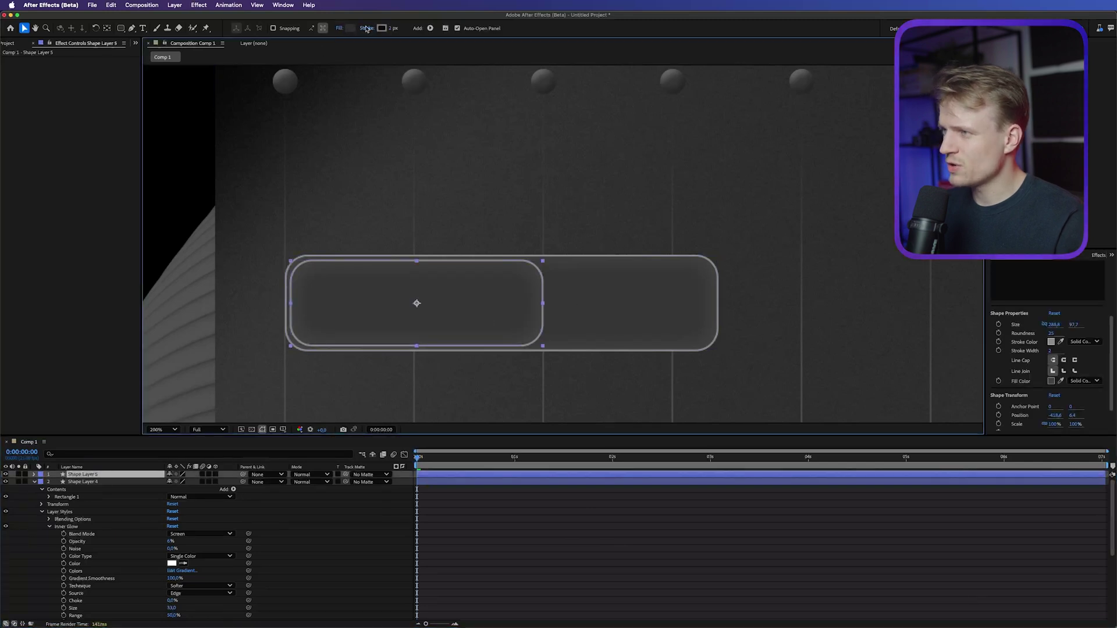
left_click(367, 28)
left_click(513, 302)
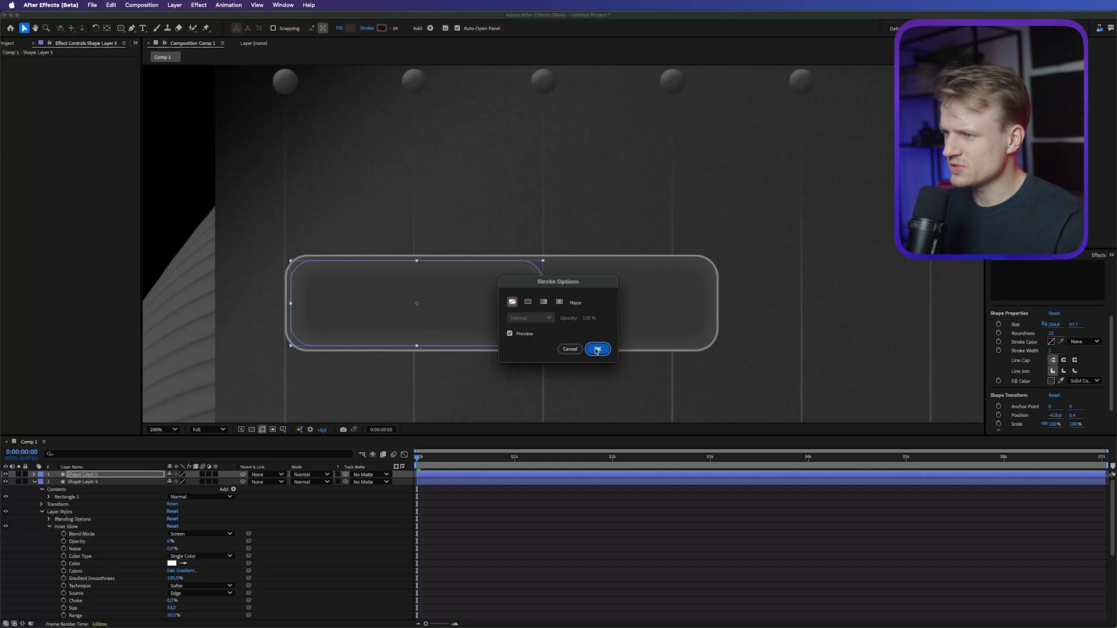
left_click(597, 349)
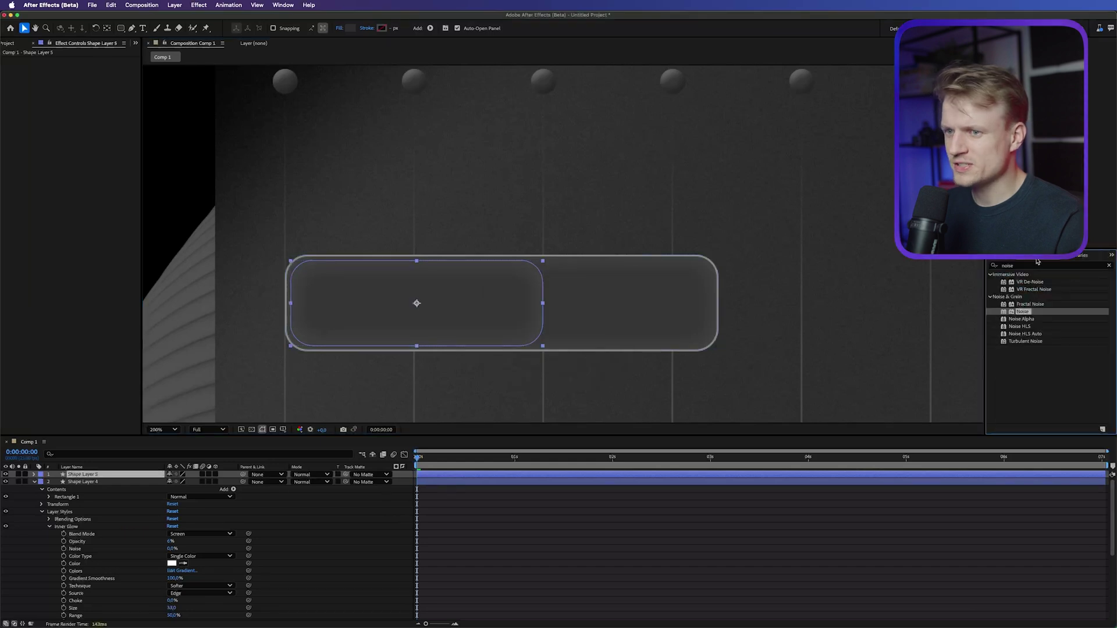
Apply the CC Light Sweep effect to the inner rectangle and place its center just above the shape's upper-left part
left_click_drag(1036, 266, 928, 265)
type("cc lig")
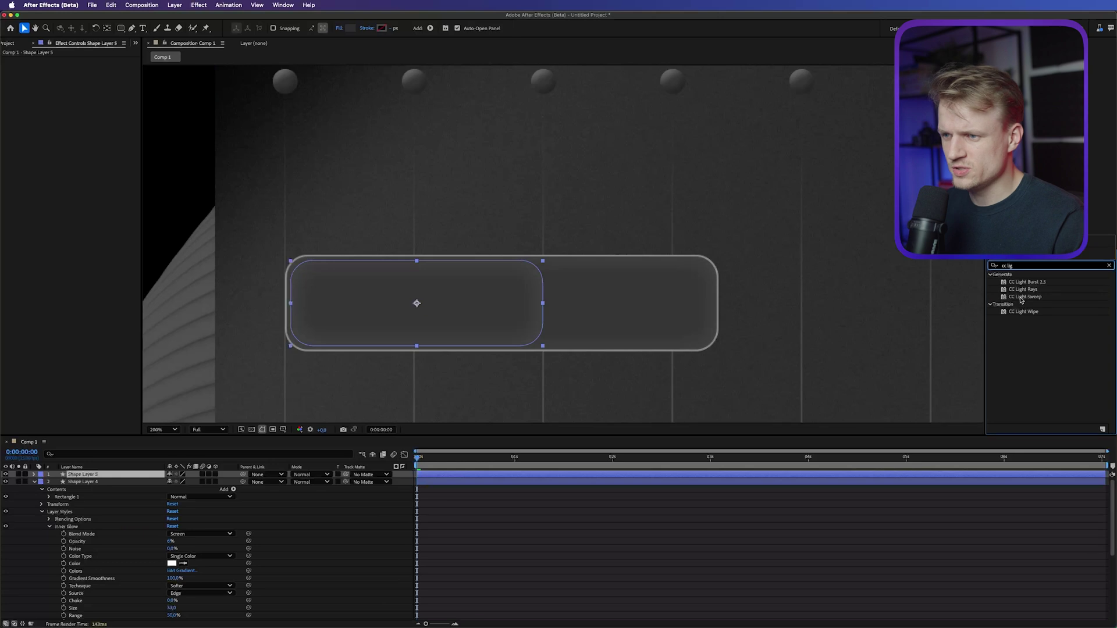
double_click(1022, 297)
left_click(82, 68)
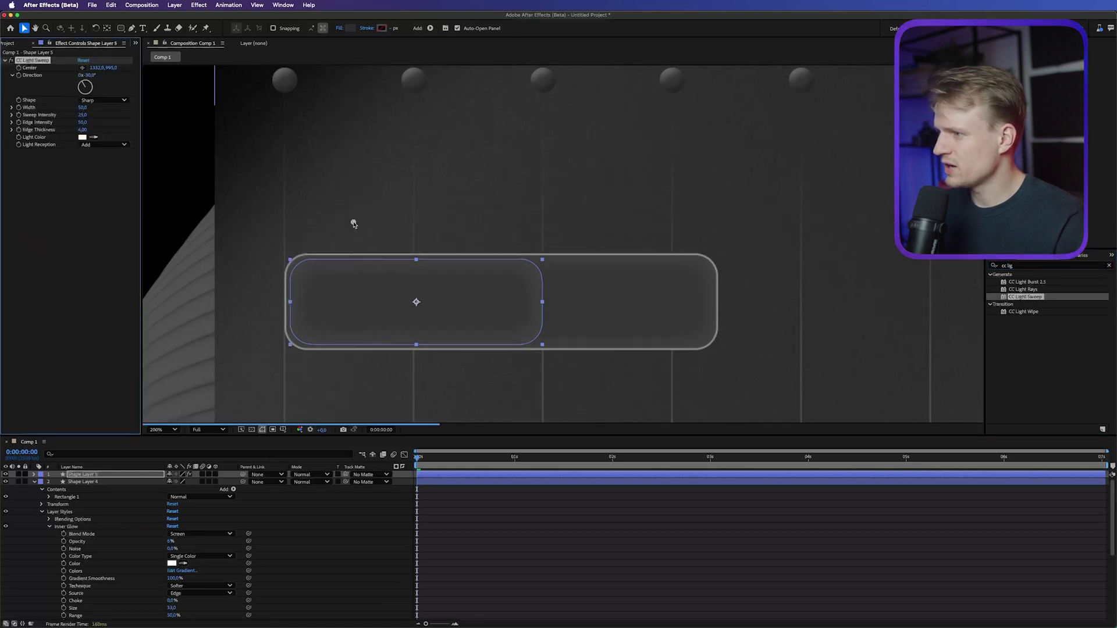
left_click(353, 222)
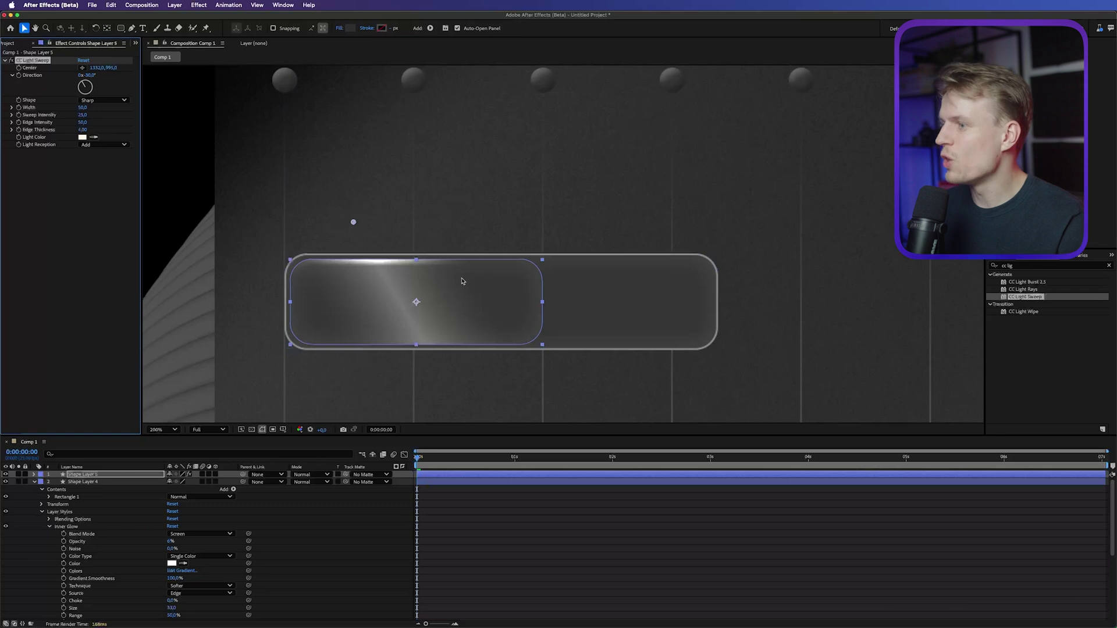
Set the light sweep's width to 60 and its shape to Smooth, and reduce the sweep intensity to about 5
left_click(85, 108)
type("50")
key("Return")
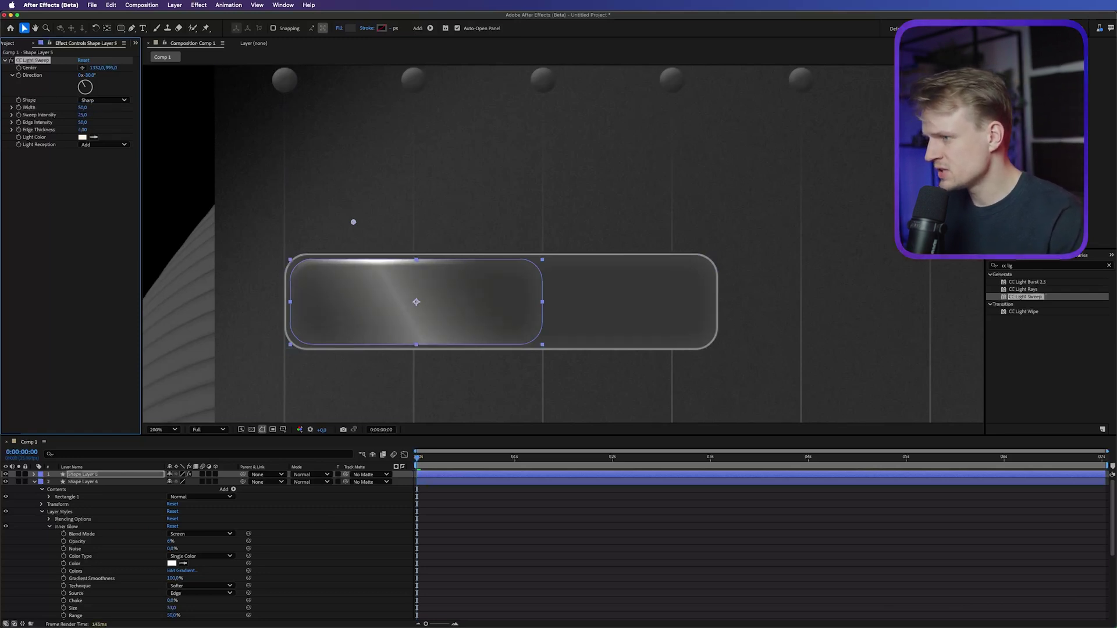
left_click(84, 101)
left_click(90, 120)
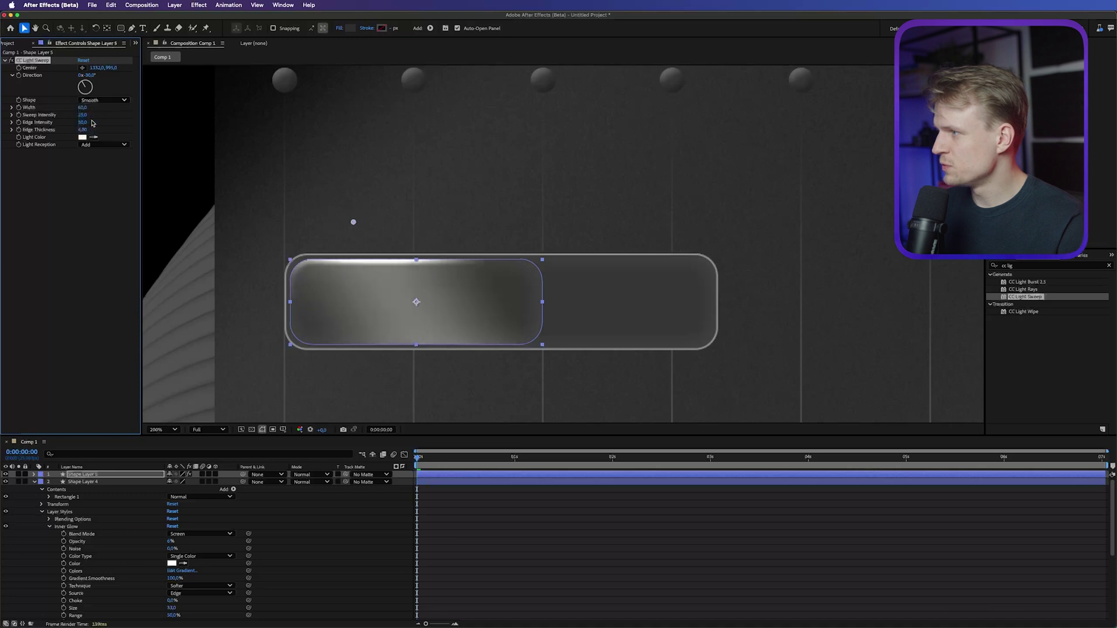
left_click(86, 115)
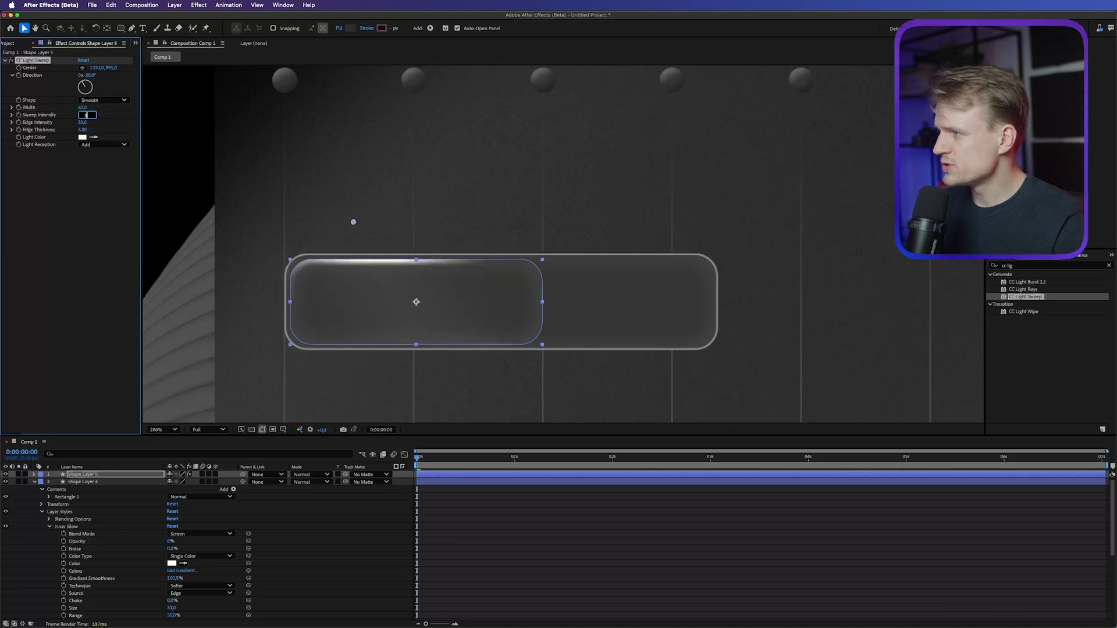
Set the light sweep's edge thickness to about 2 and edge intensity to about 20, and tilt its direction further
left_click(85, 130)
type("22")
key("Return")
left_click(85, 123)
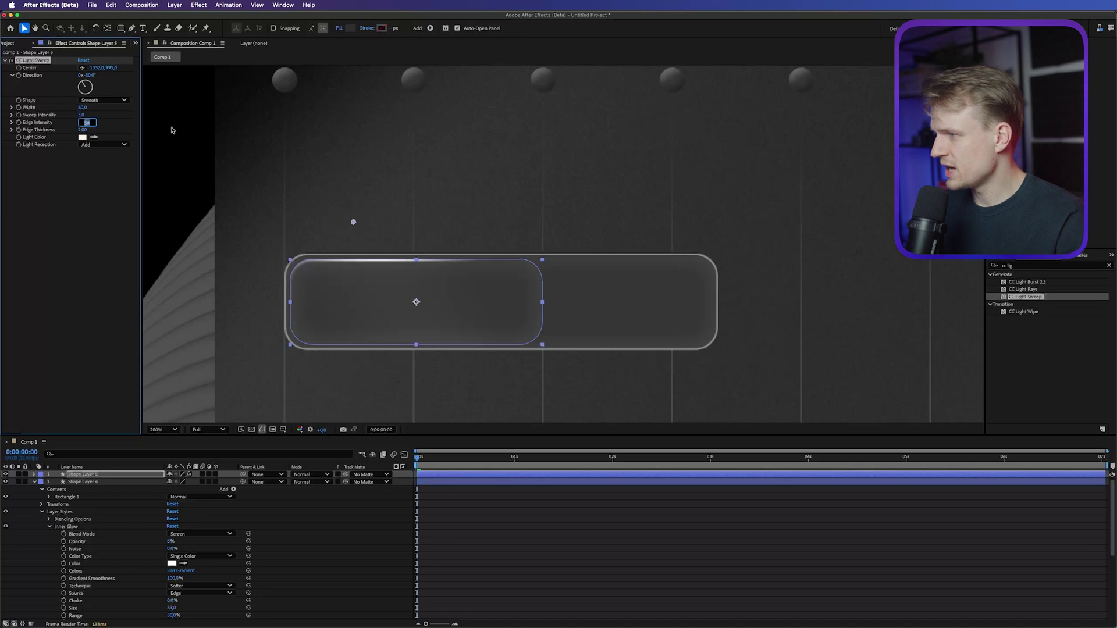
key("Return")
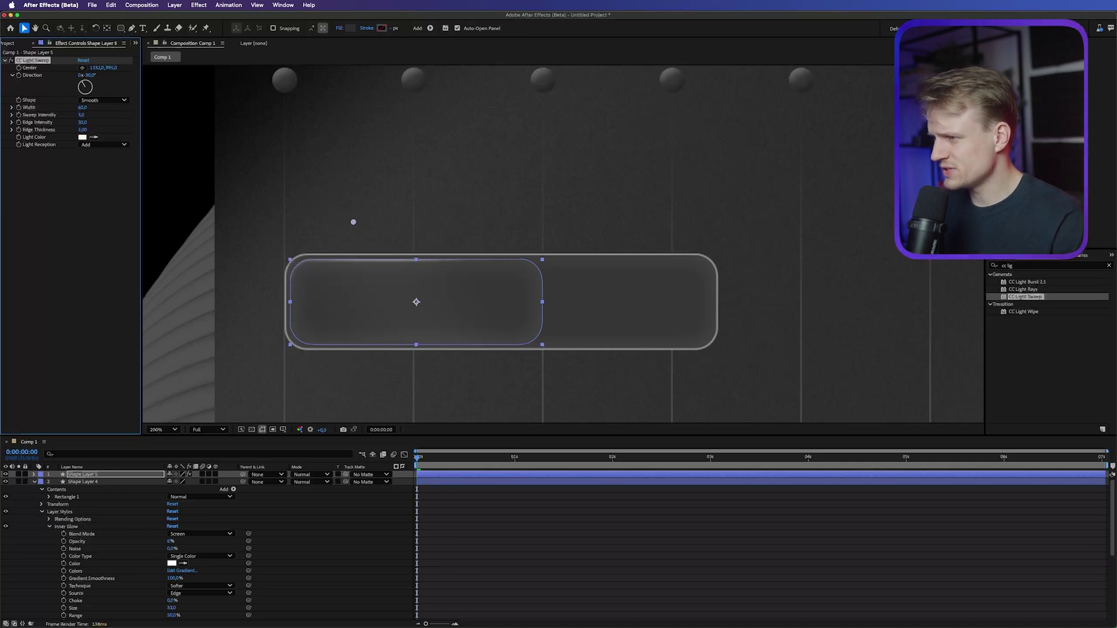
left_click_drag(87, 75, 85, 75)
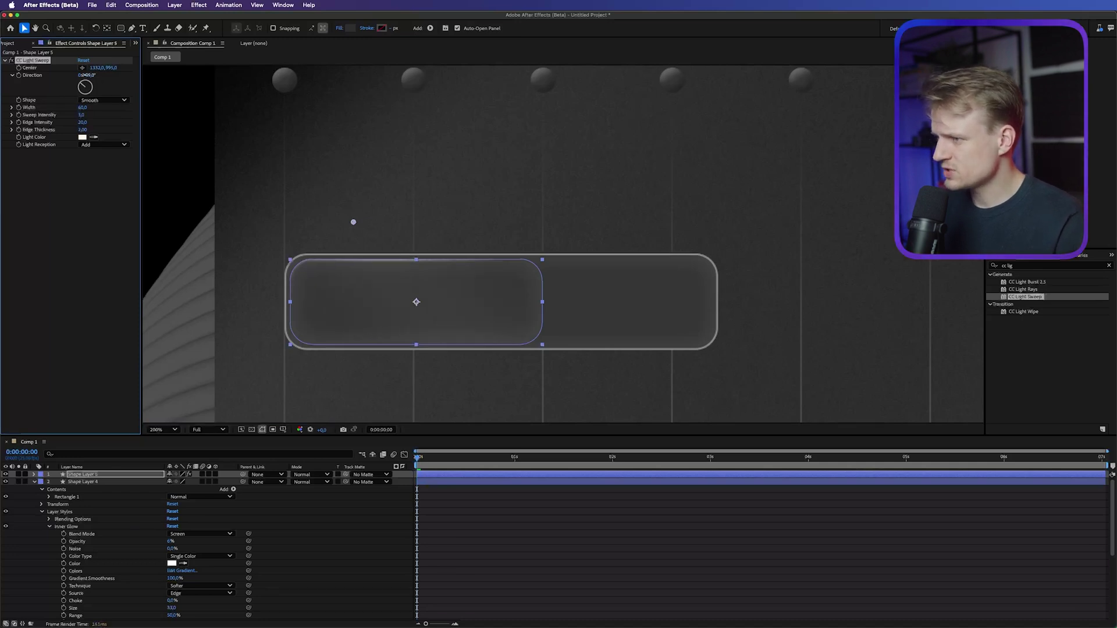
left_click(909, 274)
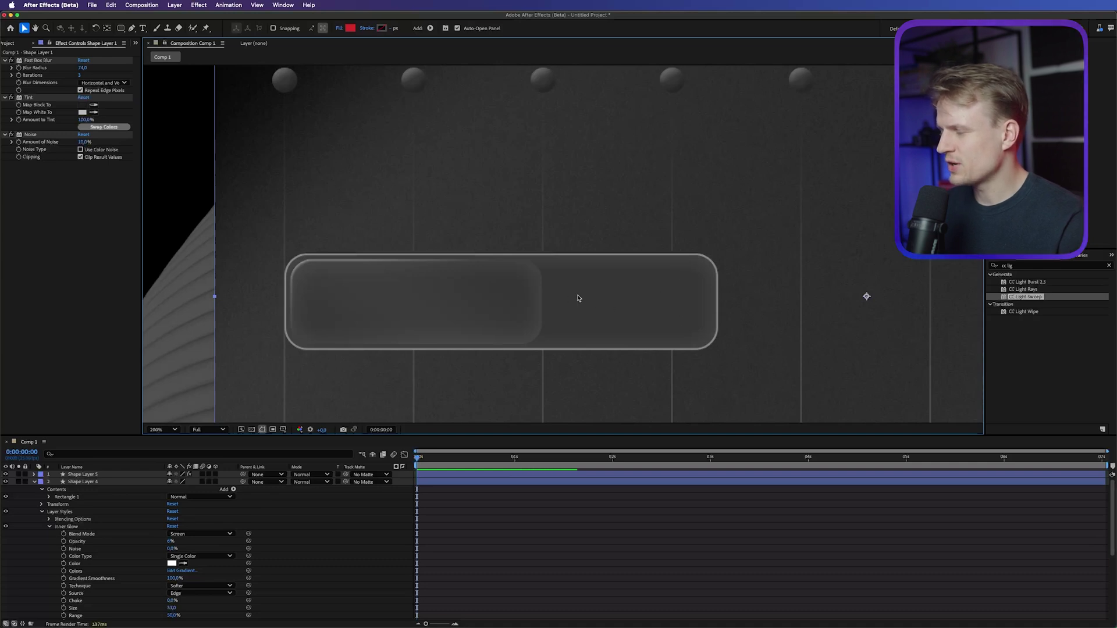
Change the fill color of the longer outer rectangle on Shape Layer 4 to a muted dark blue
left_click(34, 481)
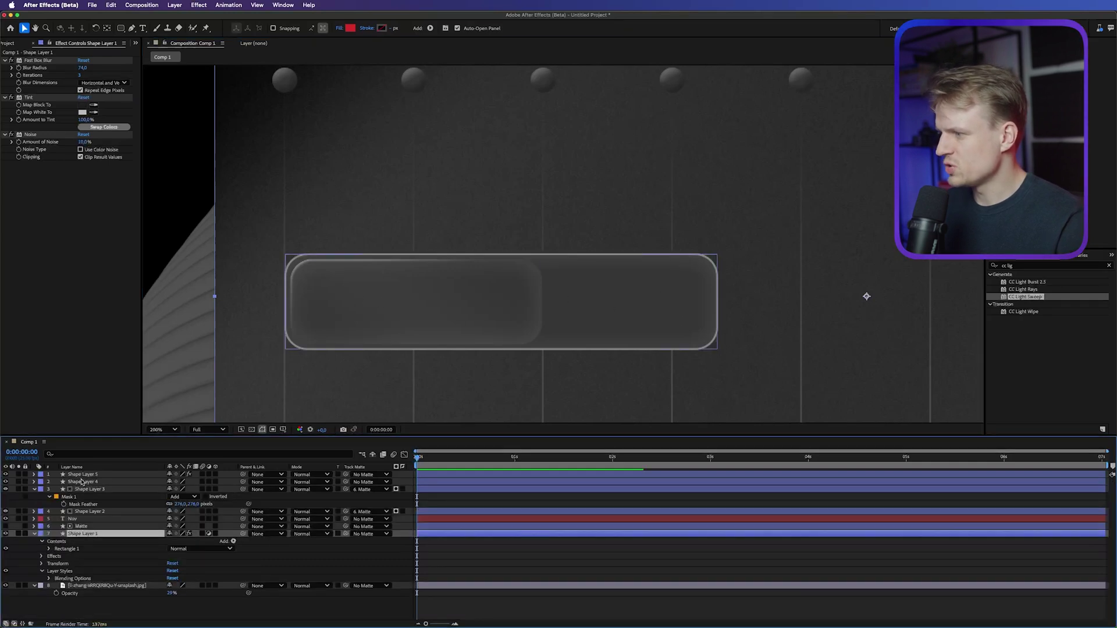
left_click(85, 482)
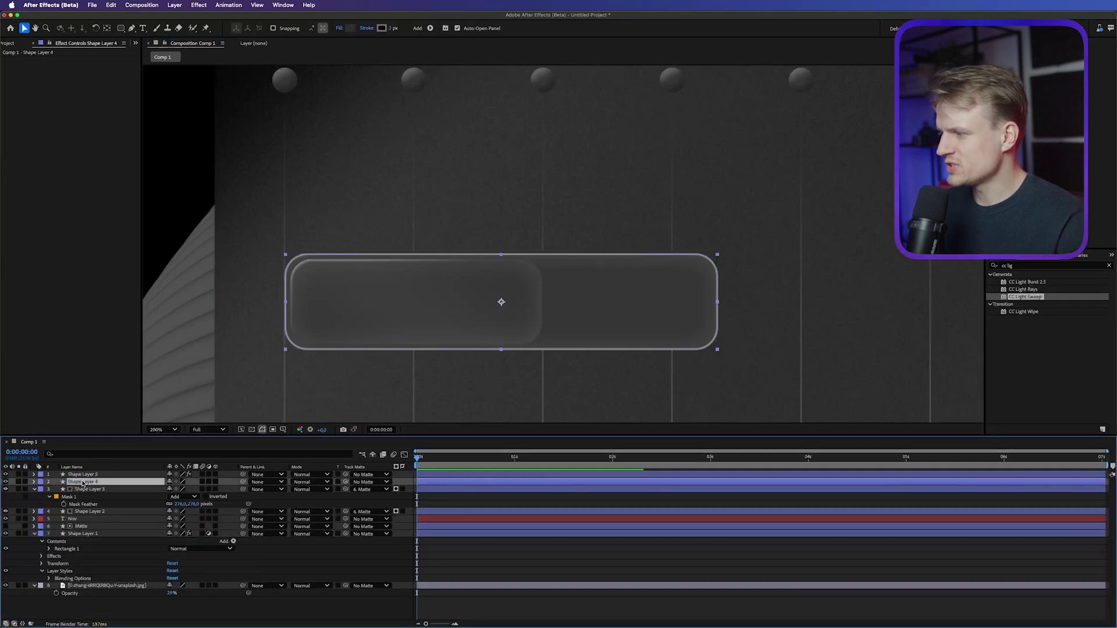
left_click(349, 28)
left_click_drag(461, 359, 452, 360)
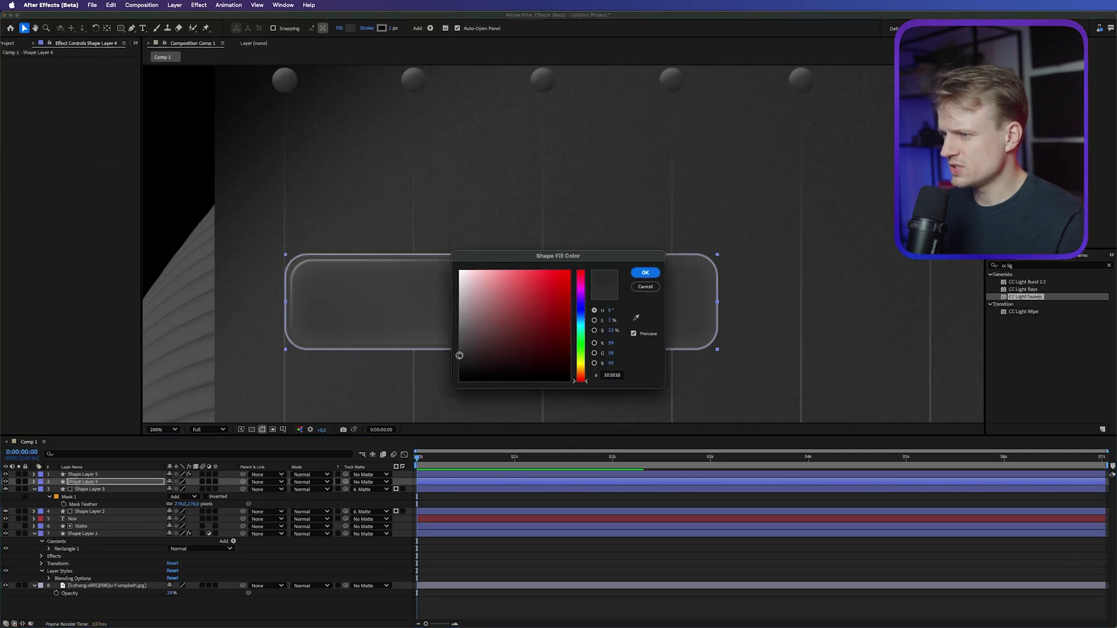
left_click_drag(524, 256, 837, 195)
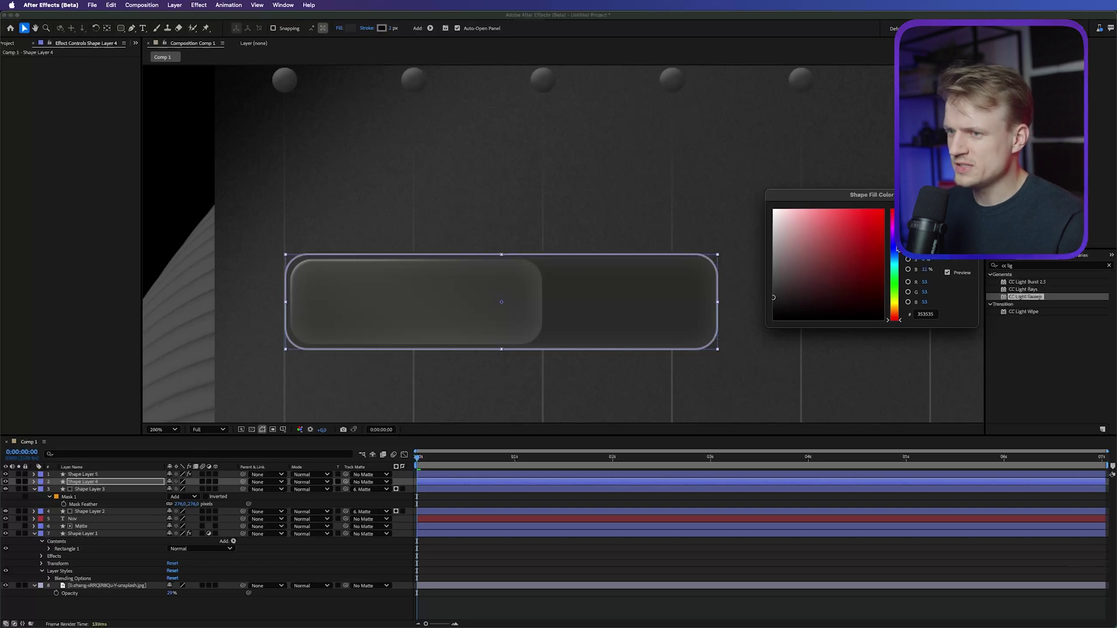
left_click(895, 251)
left_click(884, 298)
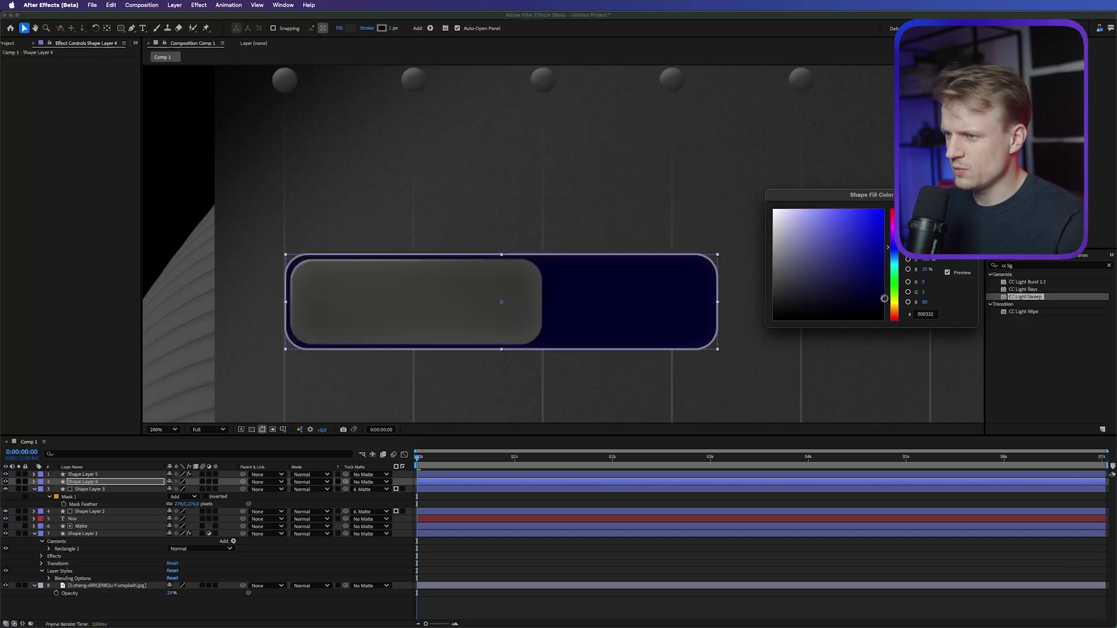
left_click_drag(886, 300, 800, 291)
key("Return")
key("super+shift+a")
key("comma")
key("comma")
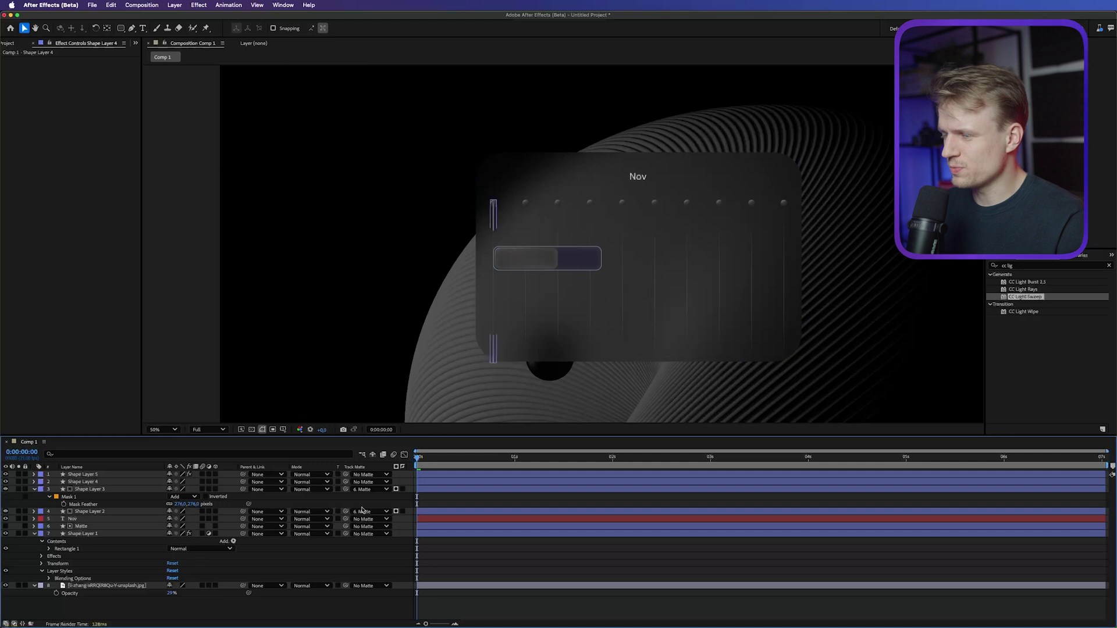
Add a text label reading "Watch TomsProject" over the inner rectangle of the event bar
key("period")
key("period")
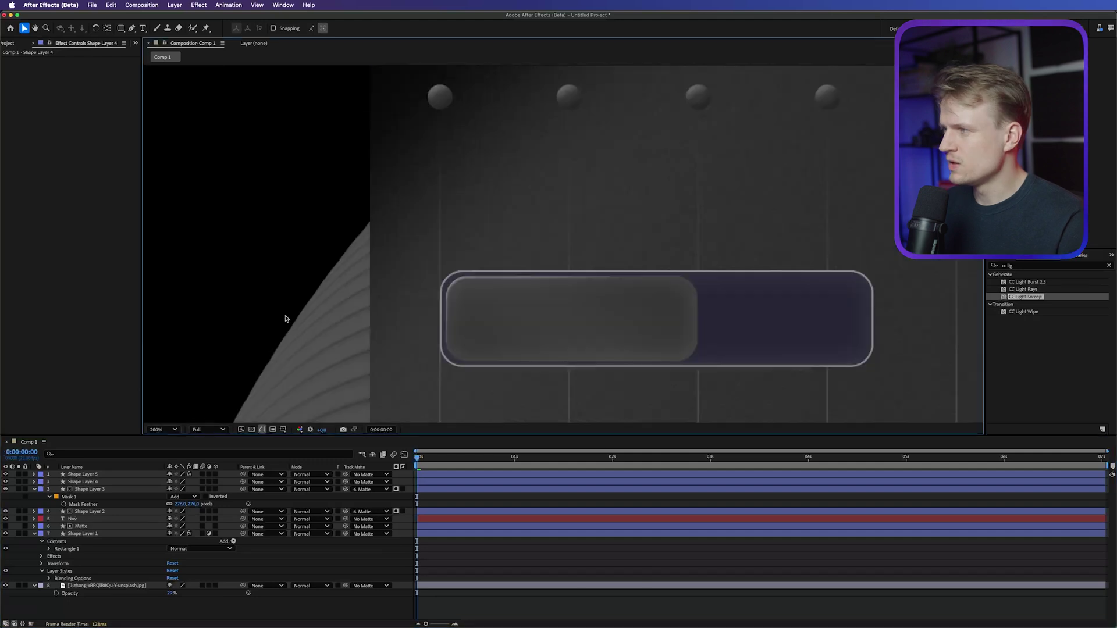
left_click(142, 28)
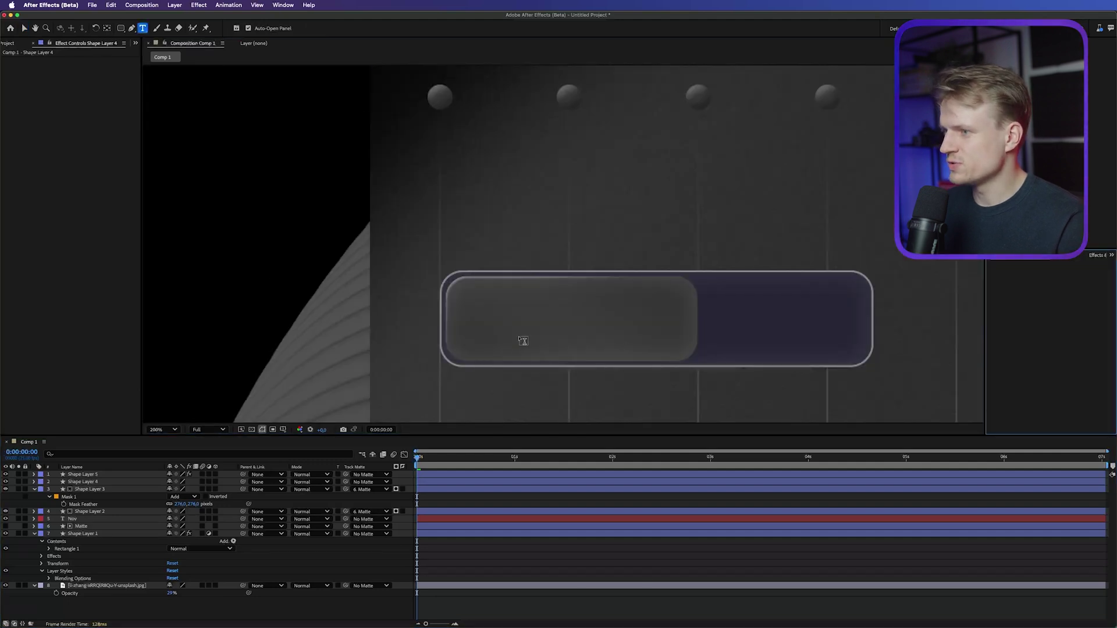
left_click(488, 322)
type("Watch TomsProject")
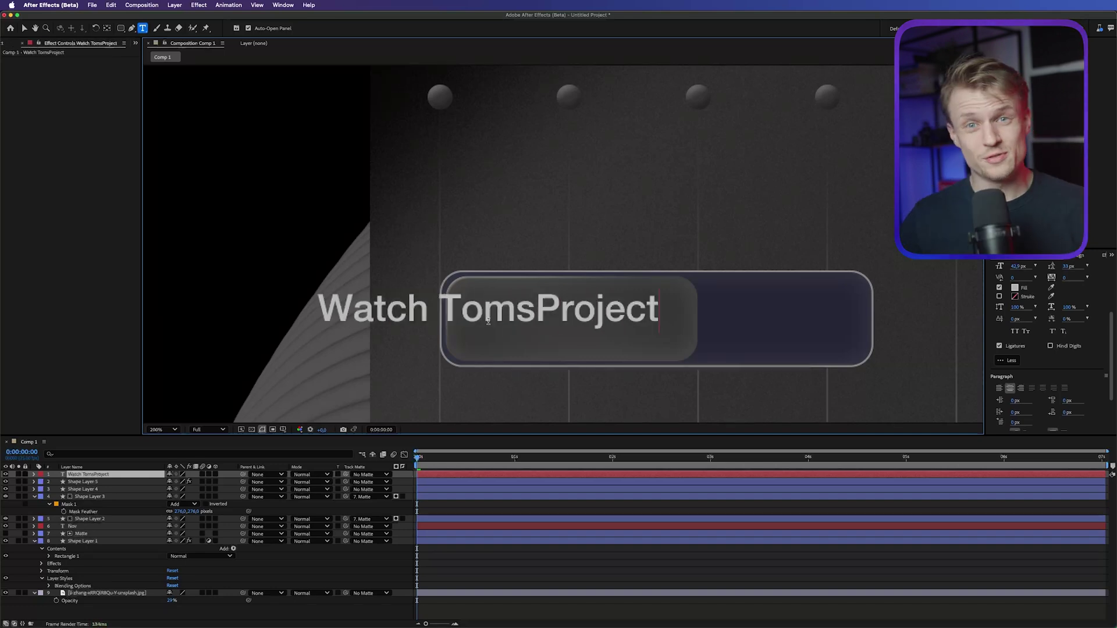
Set the whole "Watch TomsProject" label's fill to white and reduce its font size to about 25 px
left_click(488, 321)
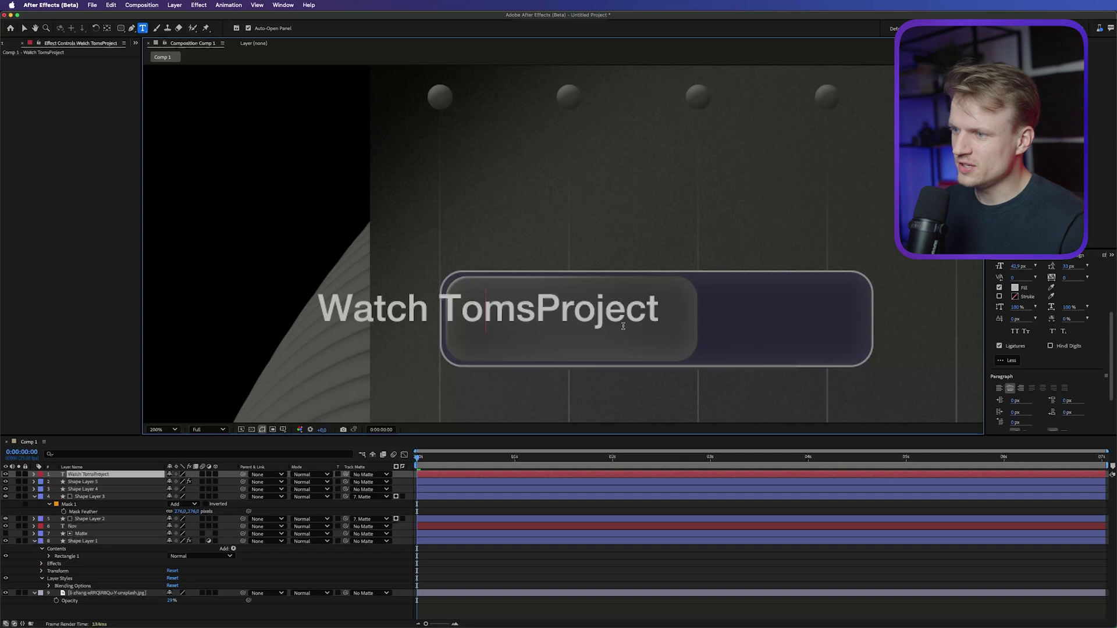
left_click(582, 299)
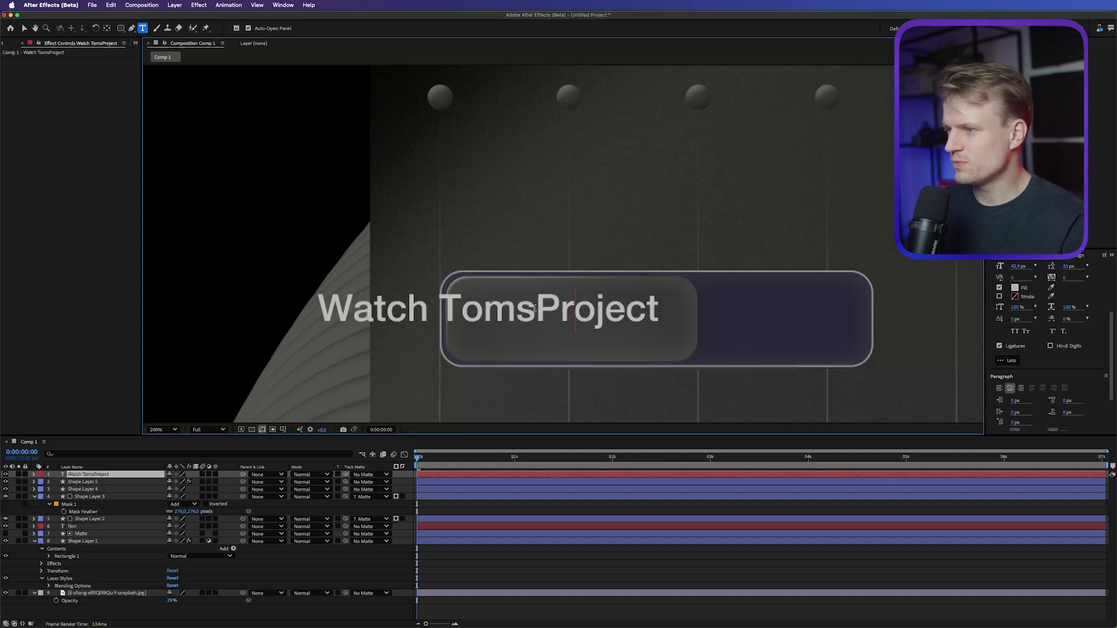
key("super+a")
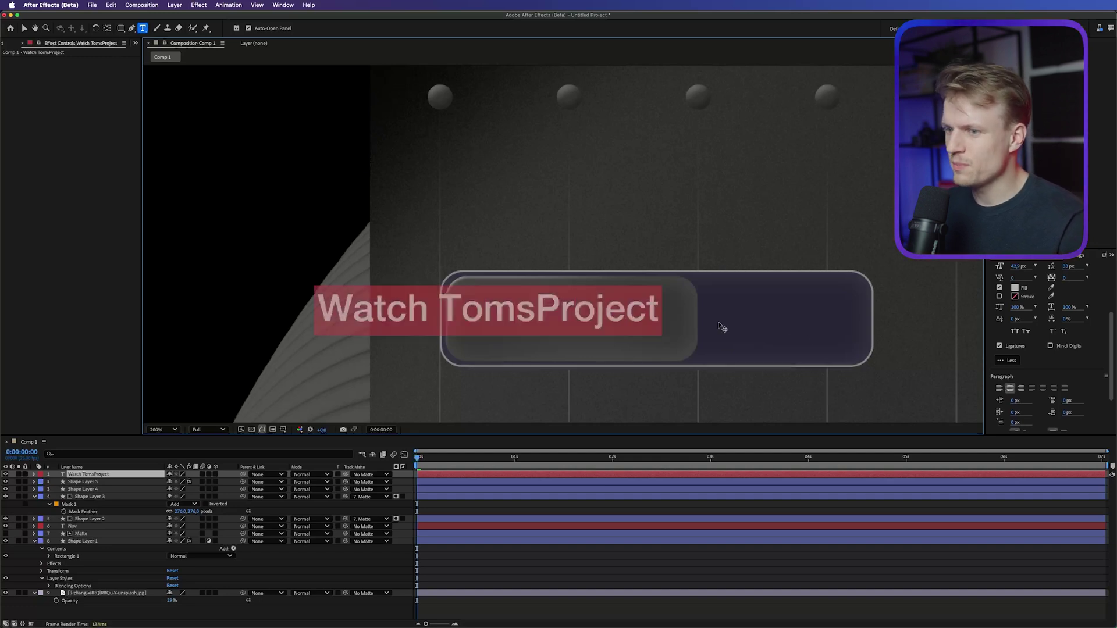
left_click(1015, 288)
left_click(645, 272)
left_click_drag(1013, 292, 1008, 292)
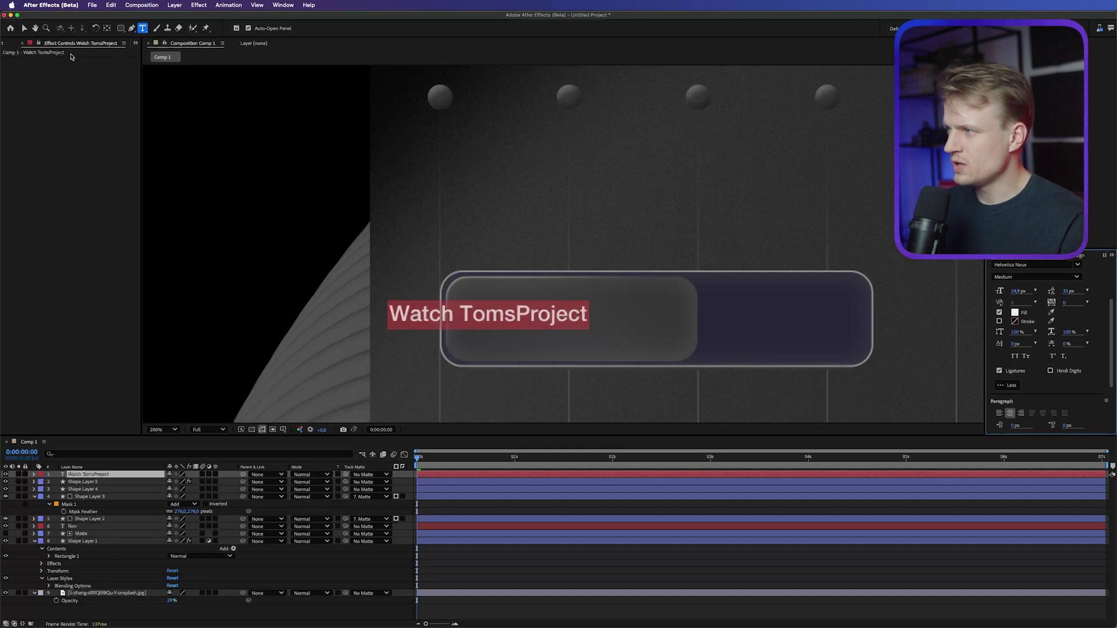
Left-align the "Watch TomsProject" label and center it within the inner rectangle of the event bar
left_click(24, 28)
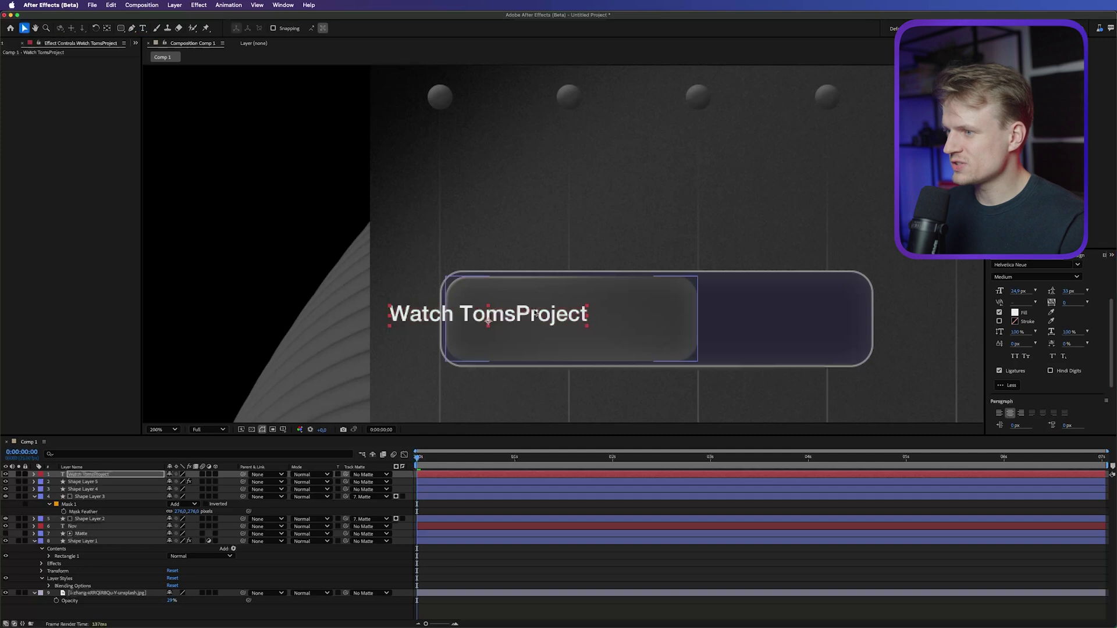
left_click(998, 413)
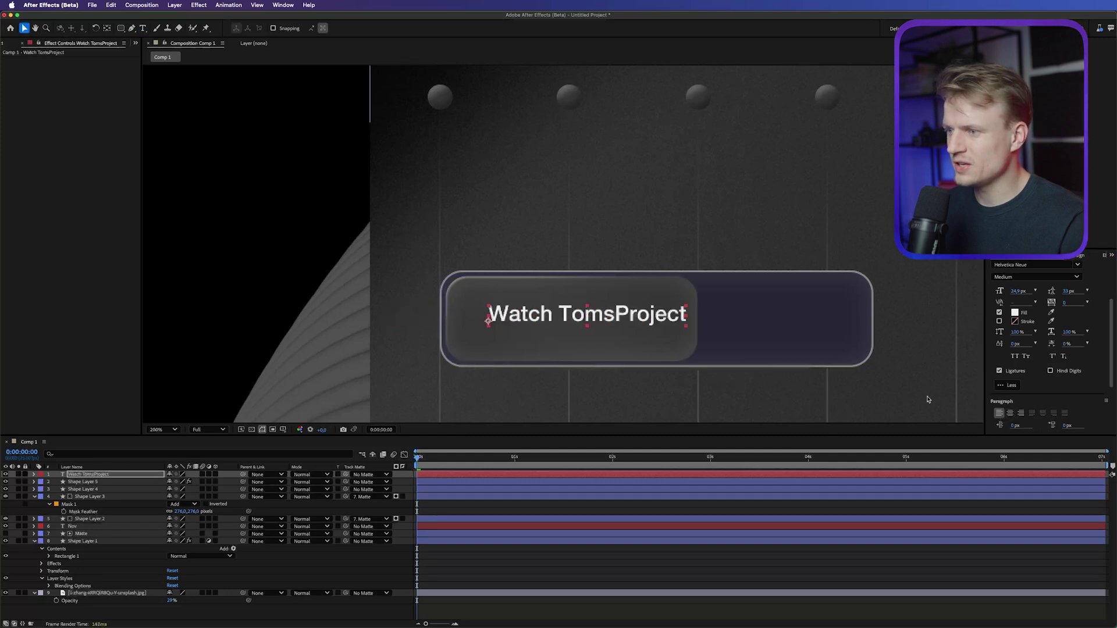
left_click_drag(631, 319, 617, 320)
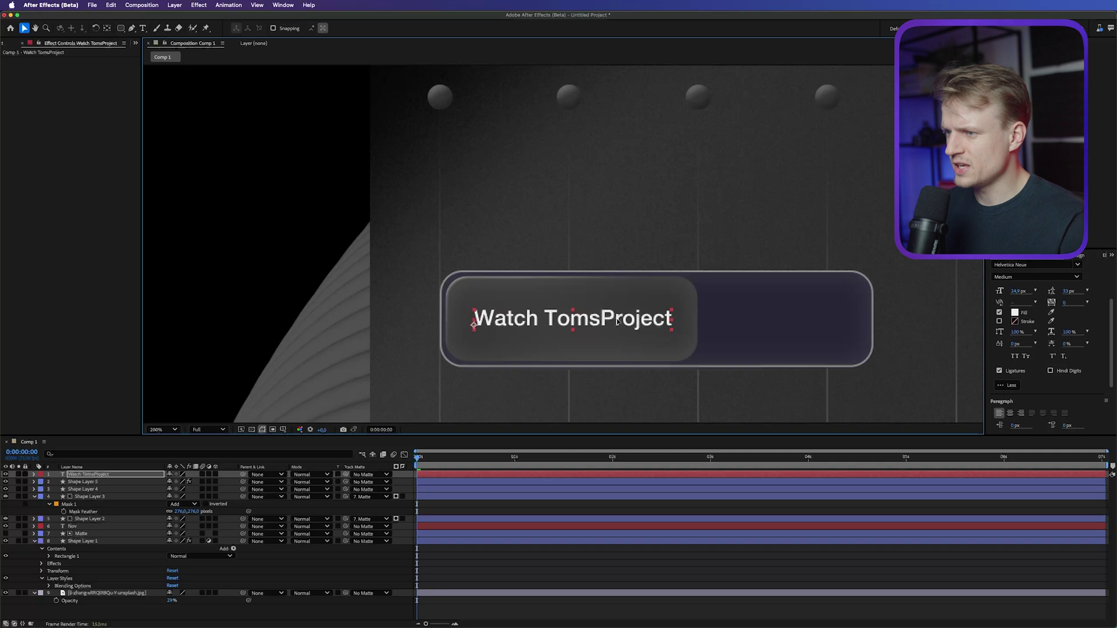
Widen the inner rectangle on Shape Layer 5 slightly so it leaves more room around the label
left_click(619, 354)
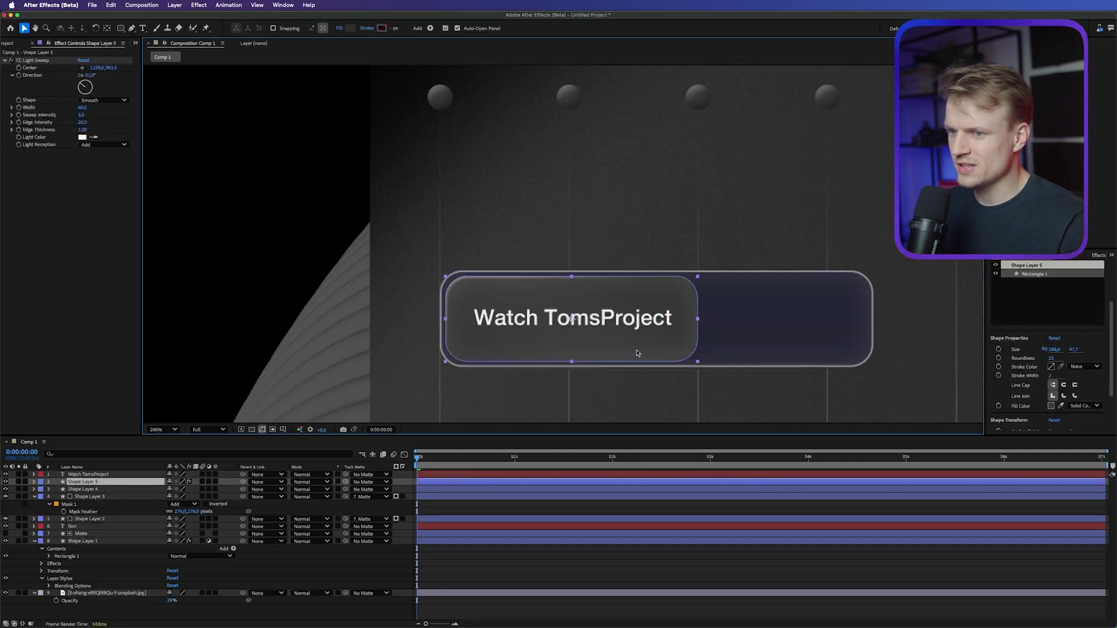
left_click_drag(1053, 350, 1060, 349)
left_click(607, 325)
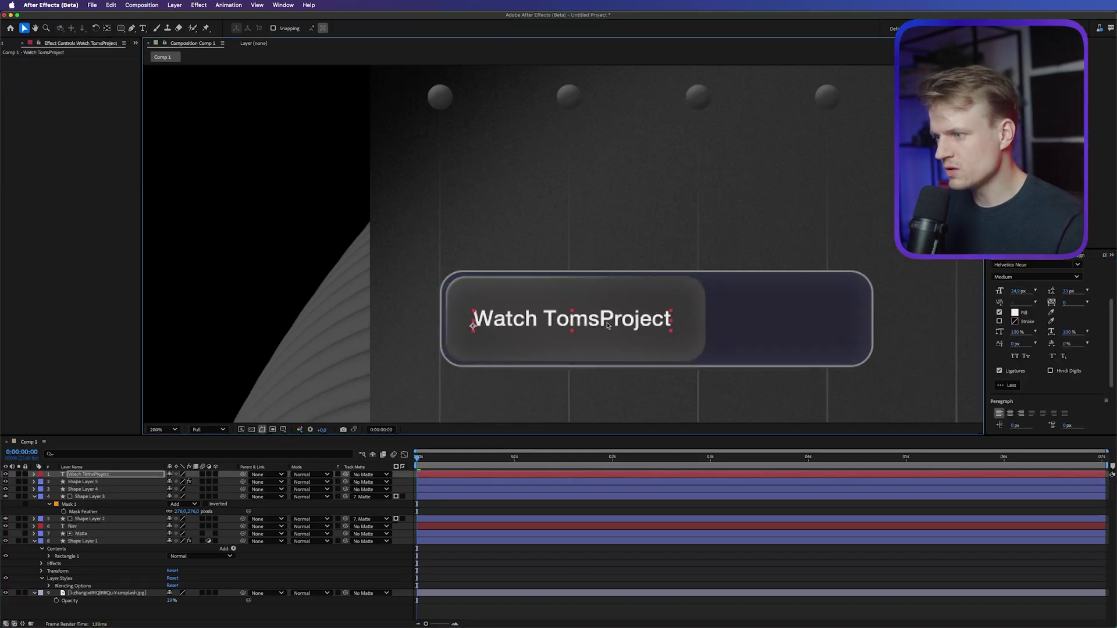
Move the label together with the inner and outer rectangles up, closer to the row of circles
scroll(422, 231, "up", 1)
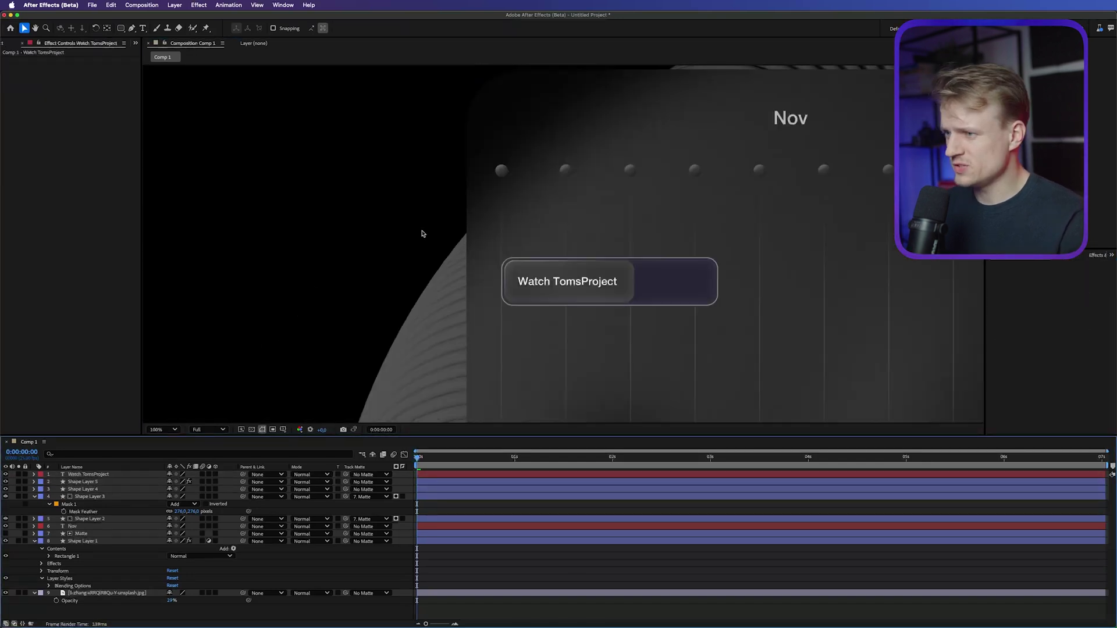
scroll(422, 231, "down", 1)
key("comma")
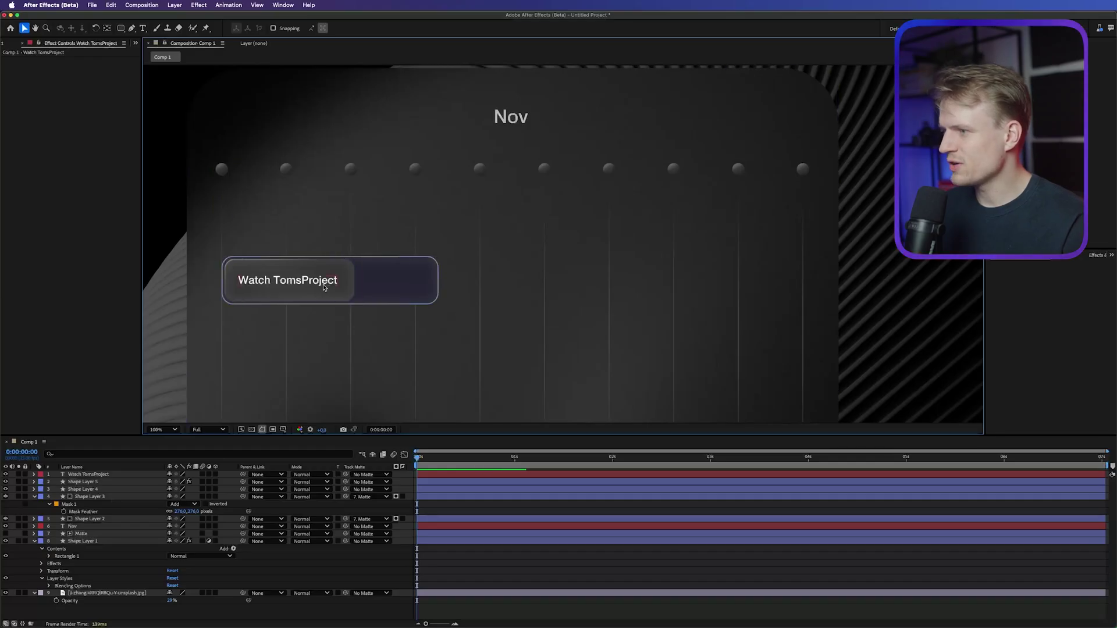
left_click(293, 284)
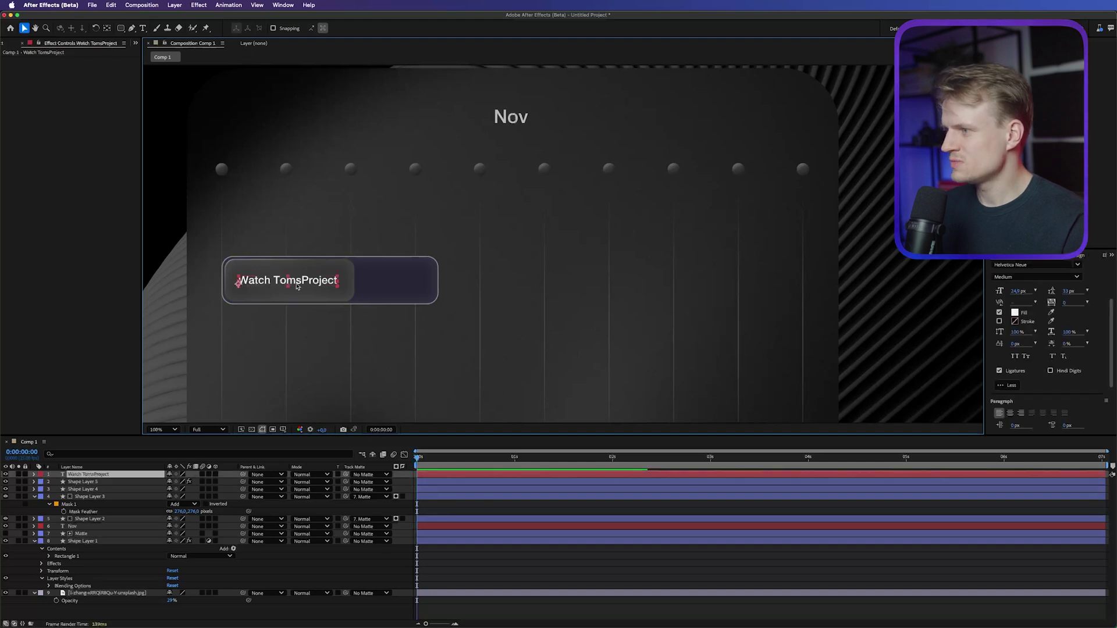
left_click(324, 297, "shift")
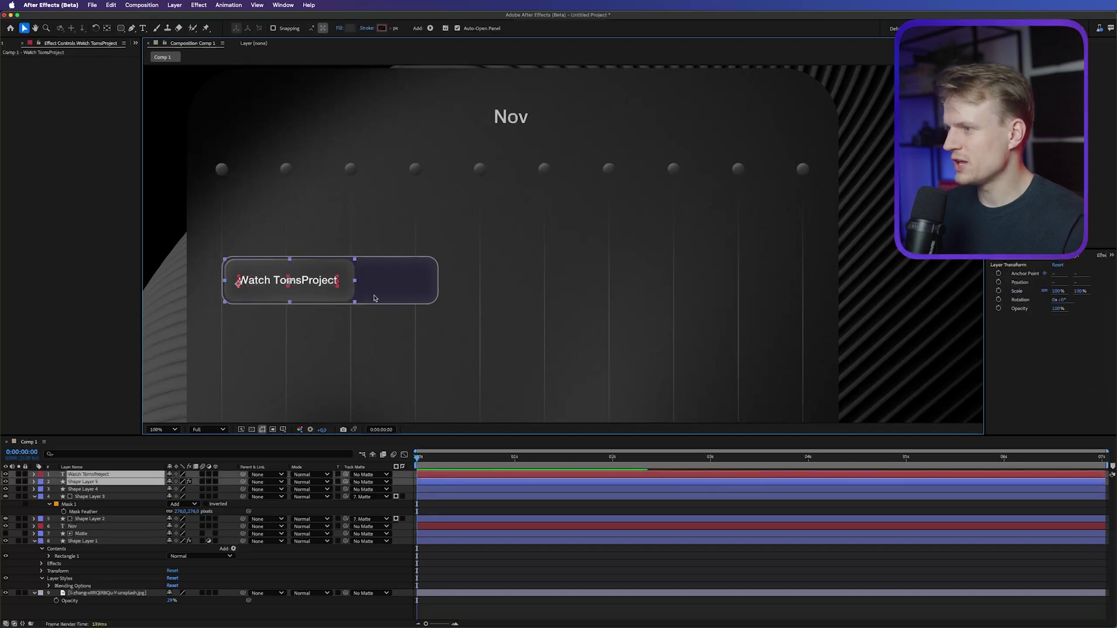
left_click(412, 287, "shift")
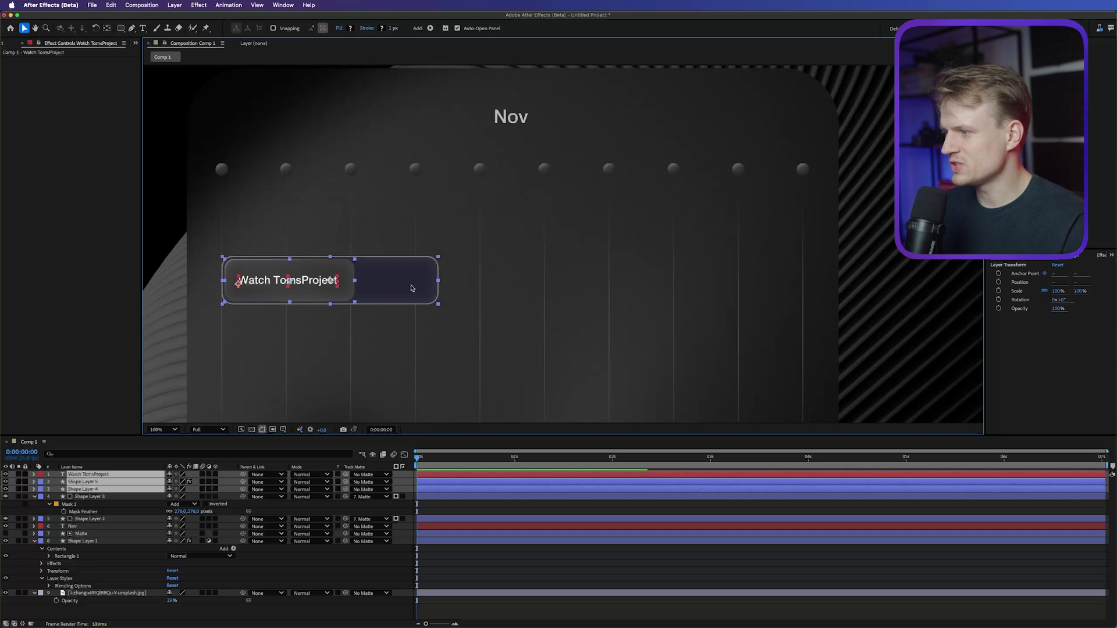
left_click_drag(374, 298, 391, 243)
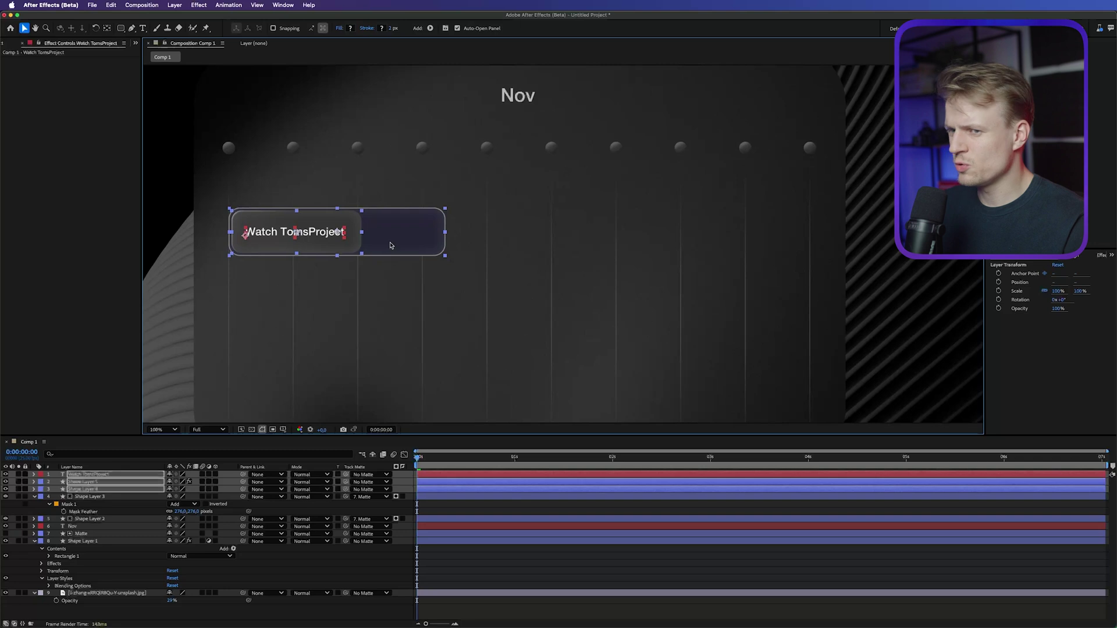
Duplicate the event bar's three layers, stack the copies on top, and place the second bar lower and further right on the card
key("super+d")
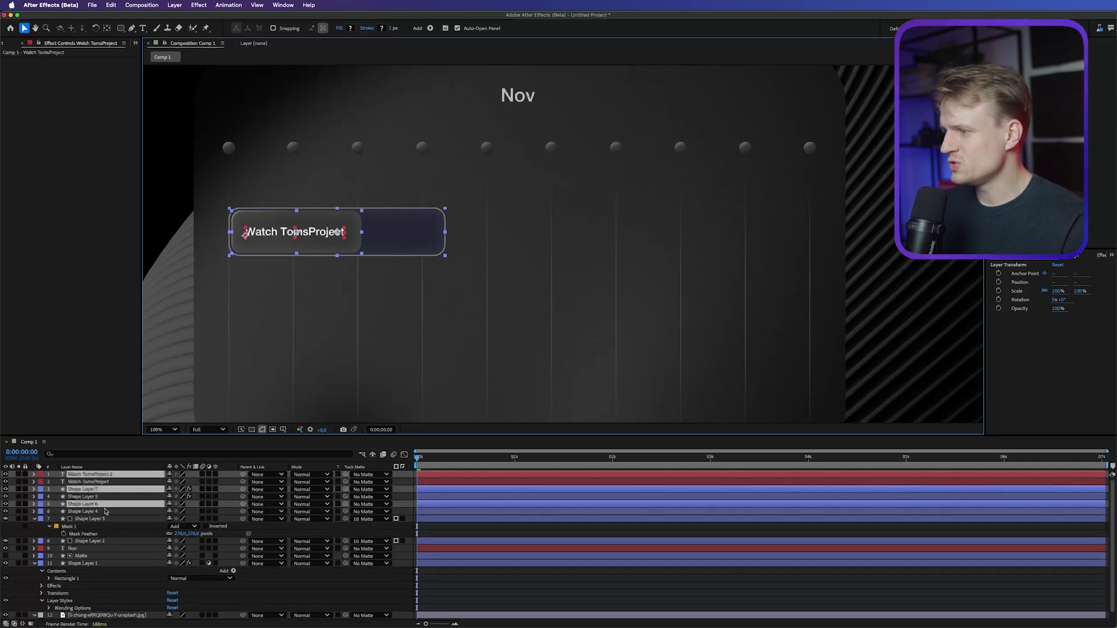
left_click_drag(95, 507, 96, 479)
left_click_drag(384, 234, 540, 298)
scroll(540, 298, "down", 5)
Duplicate the second event bar, bring its layers to the top, and place this third bar near the card's lower-right corner
key("super+d")
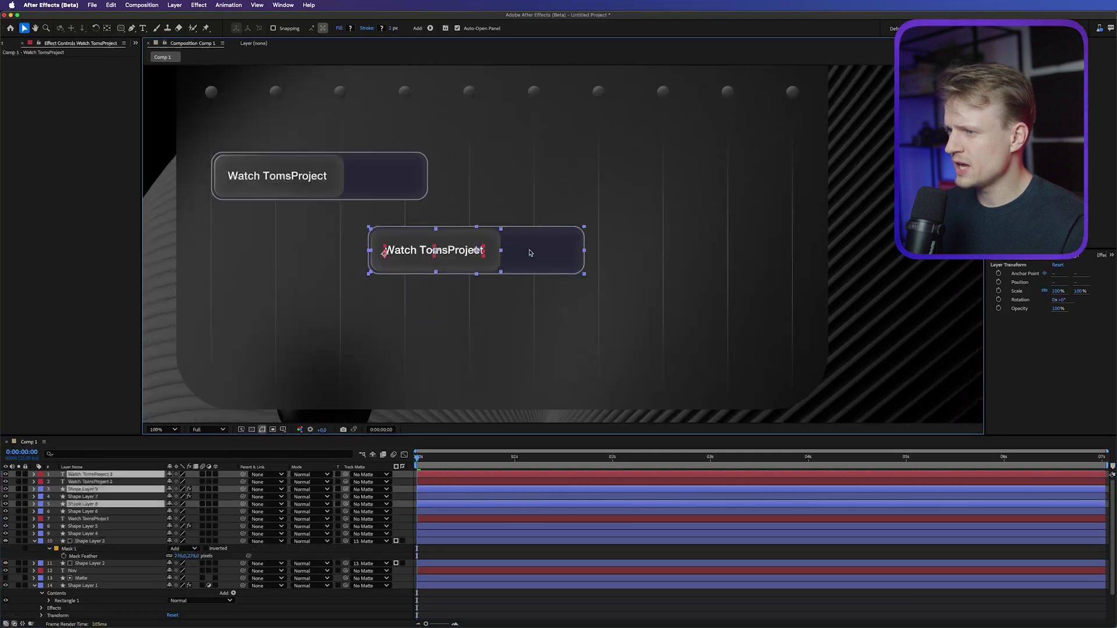
left_click_drag(75, 504, 83, 479)
left_click_drag(546, 261, 741, 329)
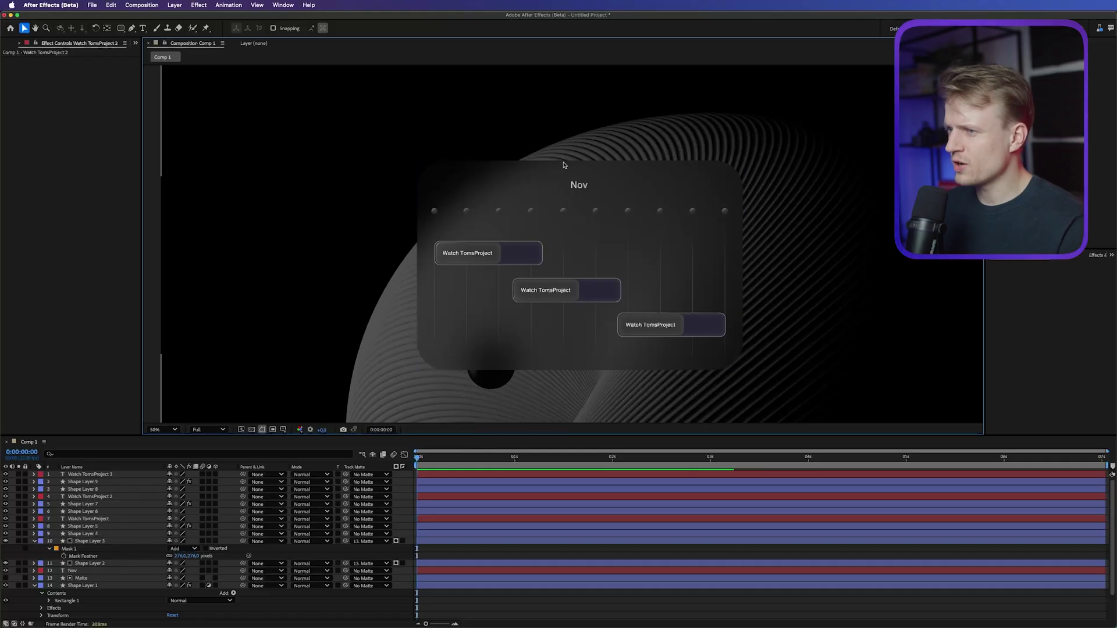
Try shrinking the card's rectangle on Shape Layer 1 by itself, and undo the resize
scroll(83, 550, "down", 2)
left_click(83, 549)
left_click(74, 556)
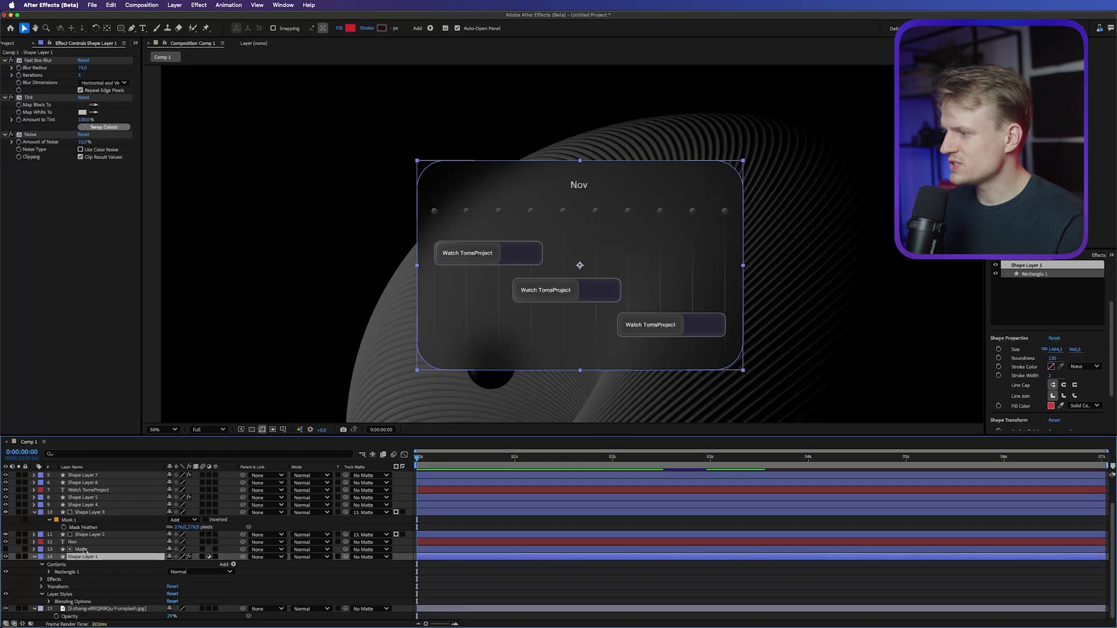
left_click(80, 550)
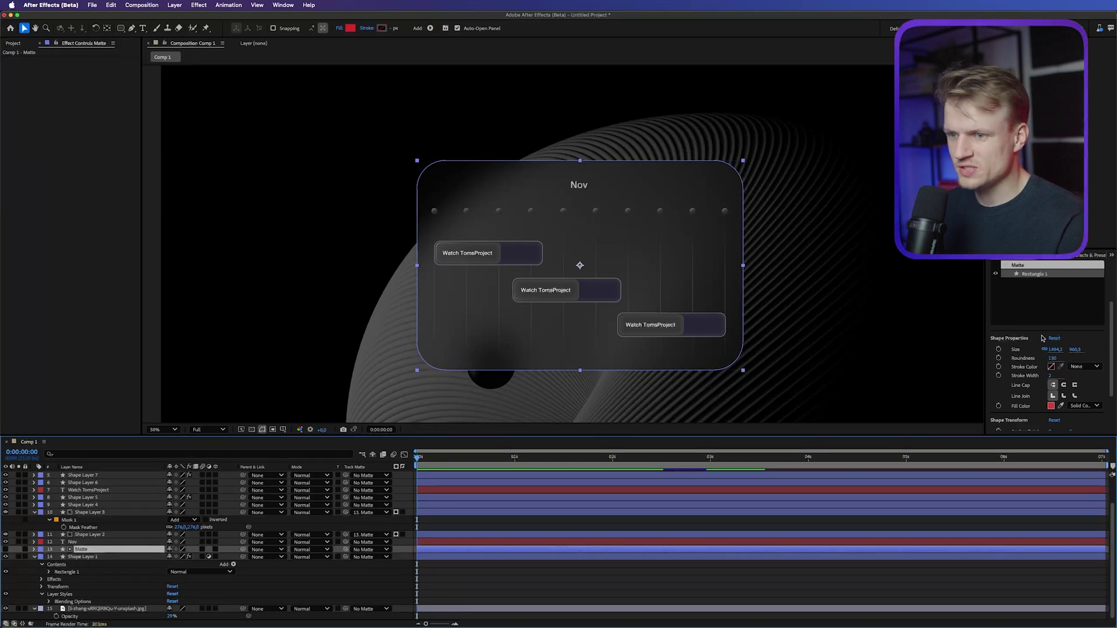
left_click(82, 556)
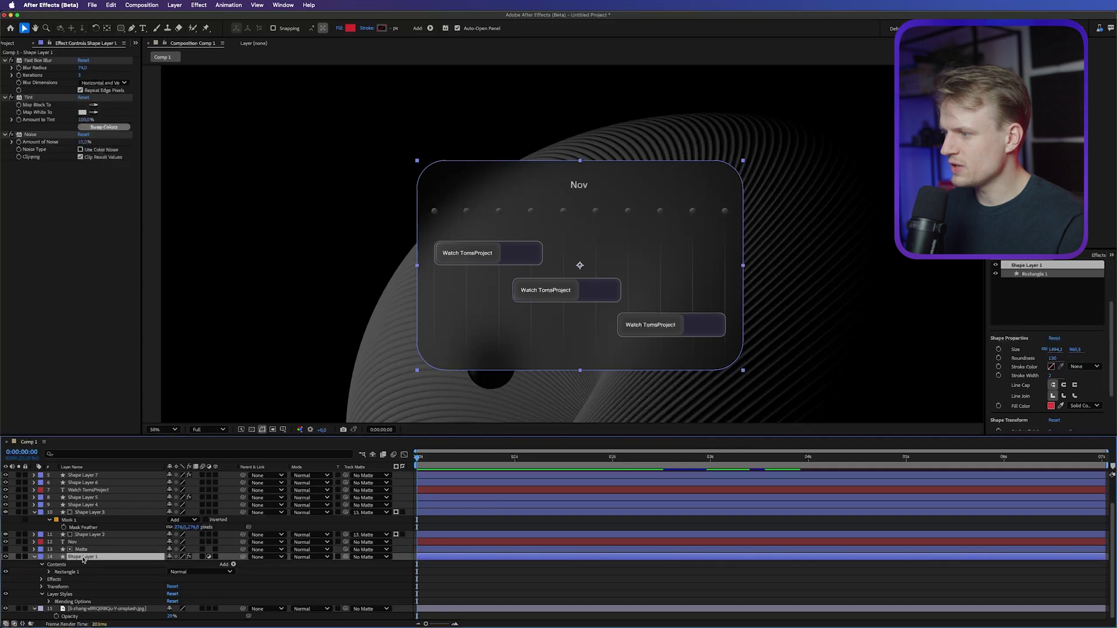
left_click_drag(1051, 352, 813, 215)
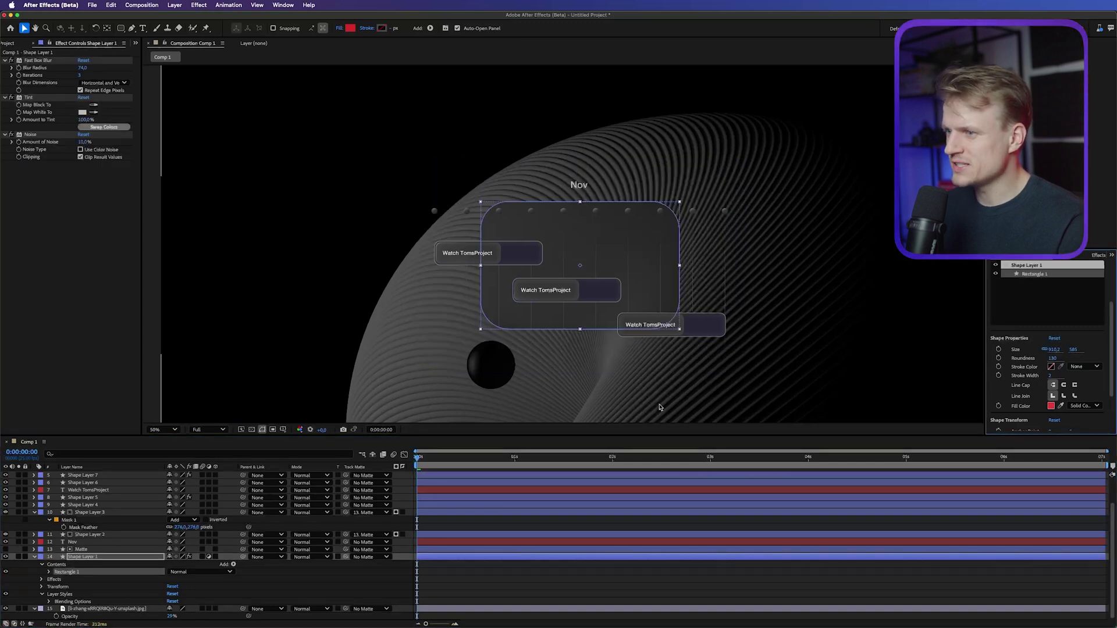
key("super+z")
Link the rectangle path size of the Matte layer to the rectangle path size of Shape Layer 1
left_click(34, 549)
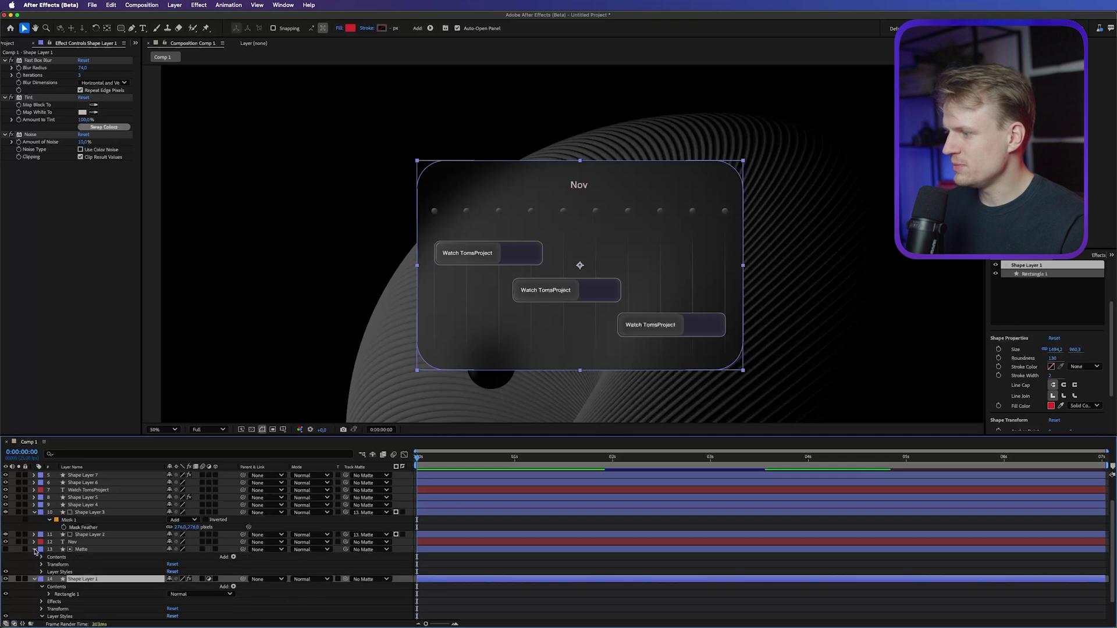
left_click(42, 557)
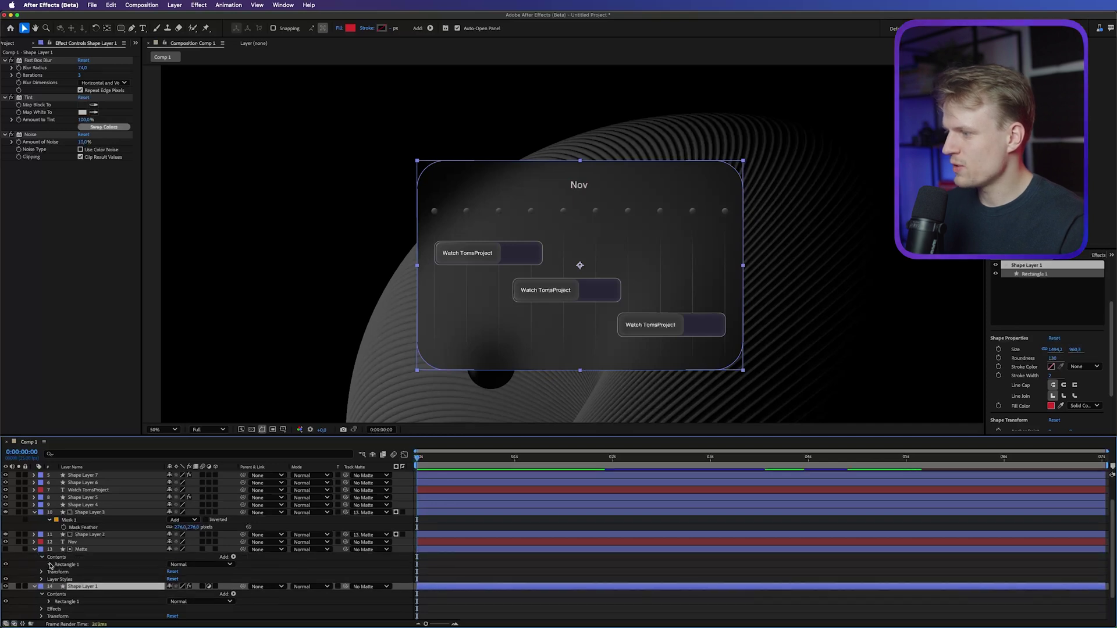
left_click(50, 564)
left_click(58, 571)
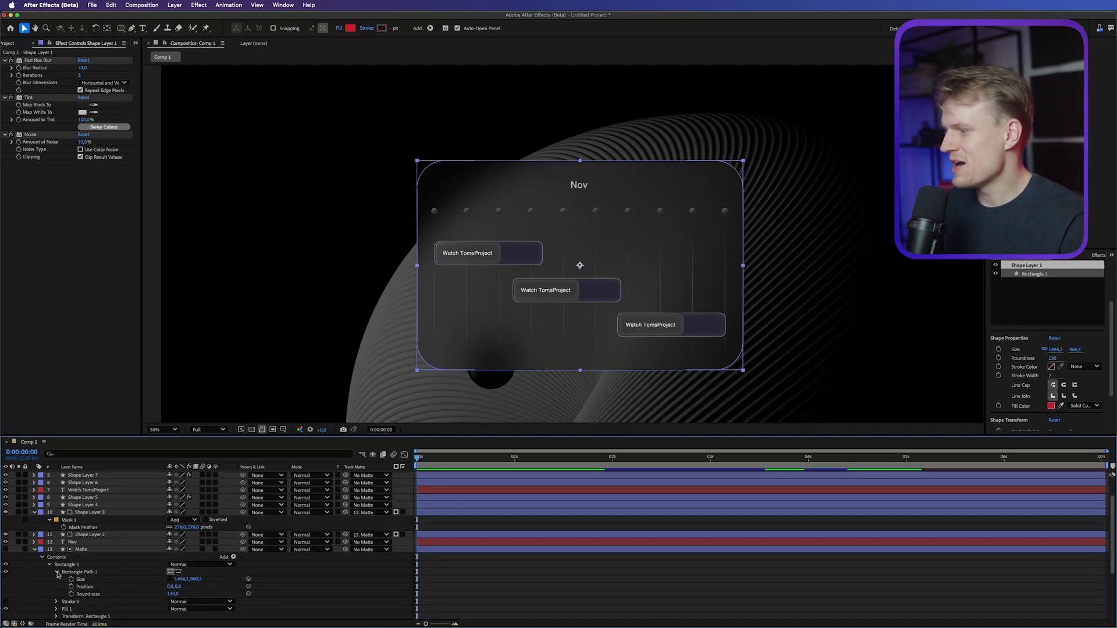
scroll(123, 509, "down", 5)
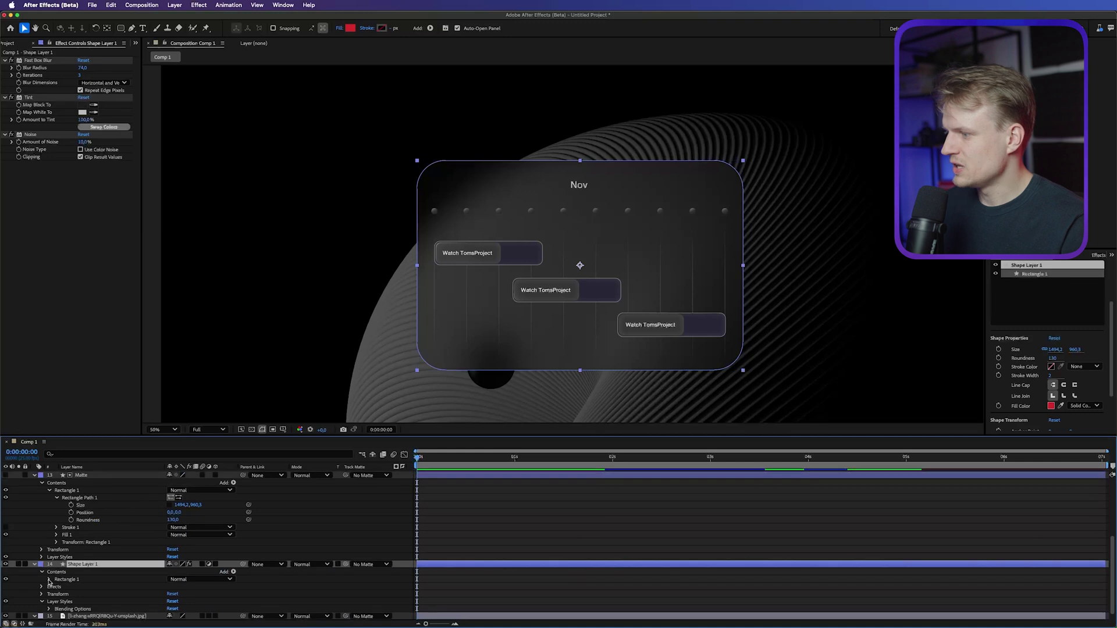
left_click(49, 579)
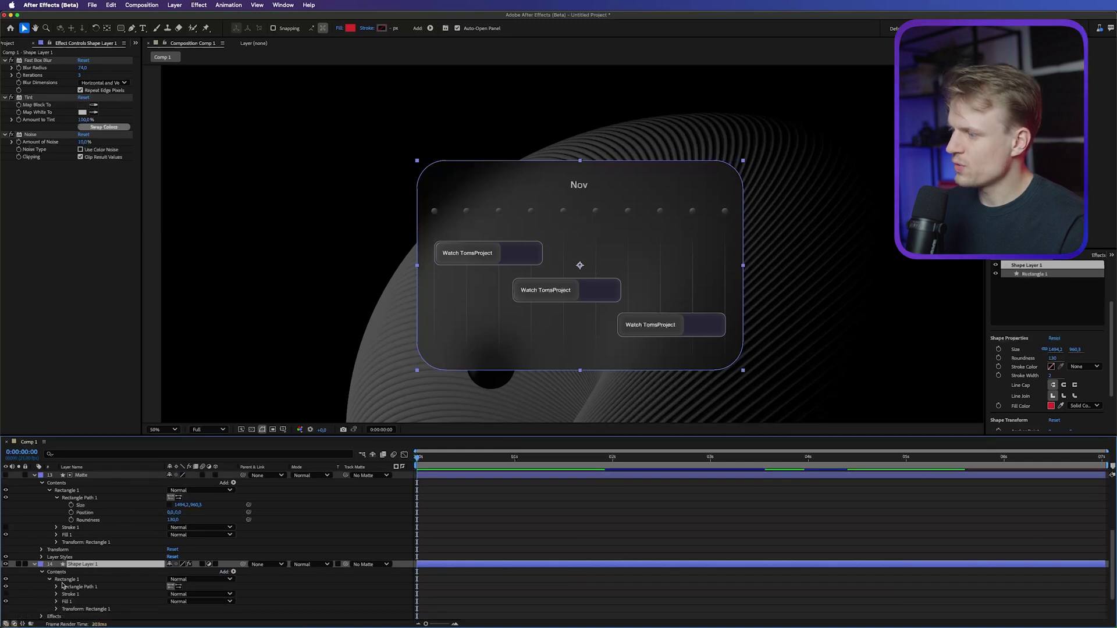
left_click(57, 587)
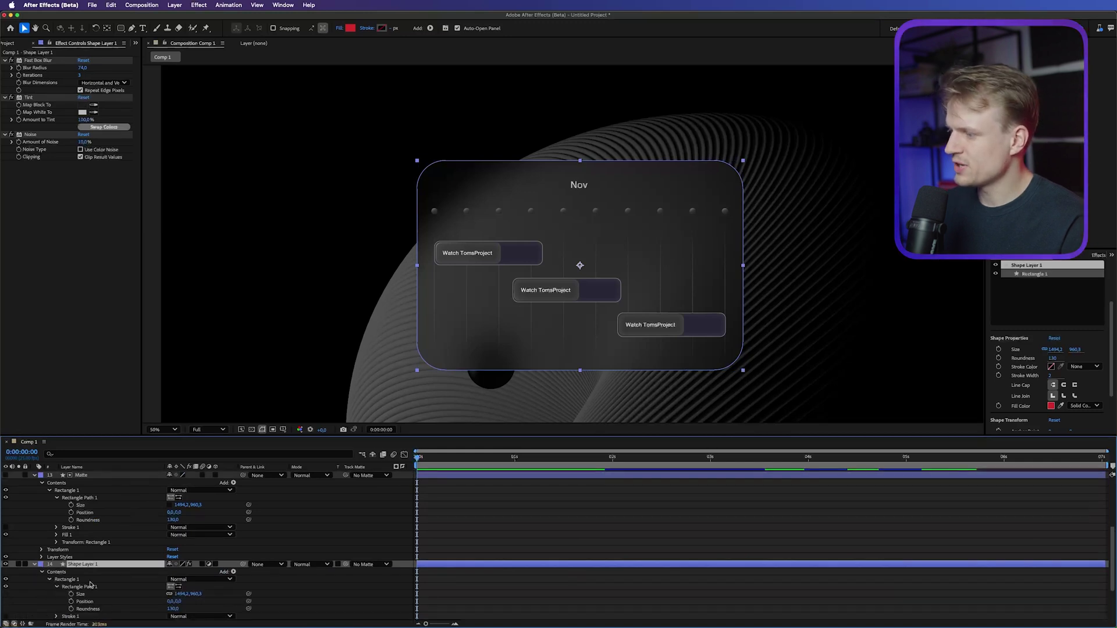
left_click_drag(249, 505, 93, 596)
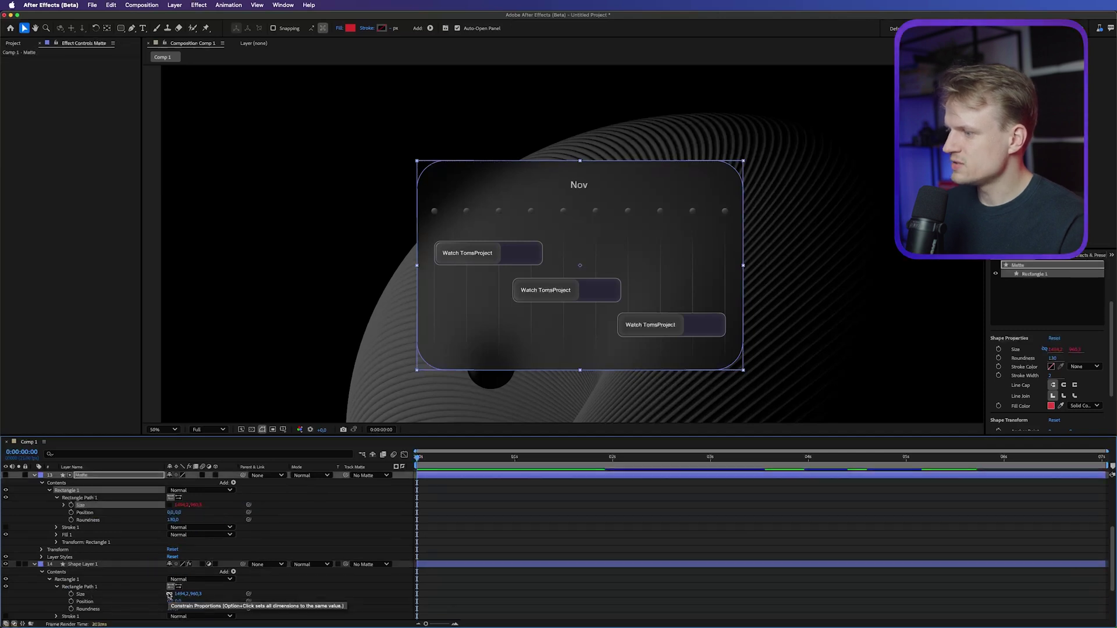
Try reducing only the height of Shape Layer 1's rectangle to about 505, and undo the change
left_click_drag(196, 593, 1, 596)
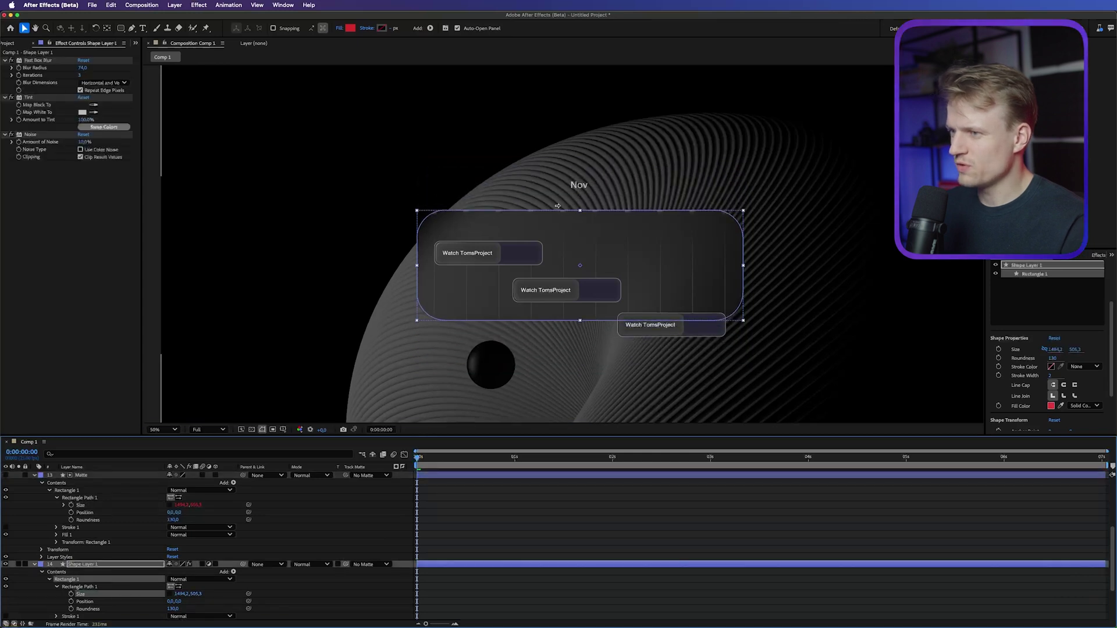
key("period")
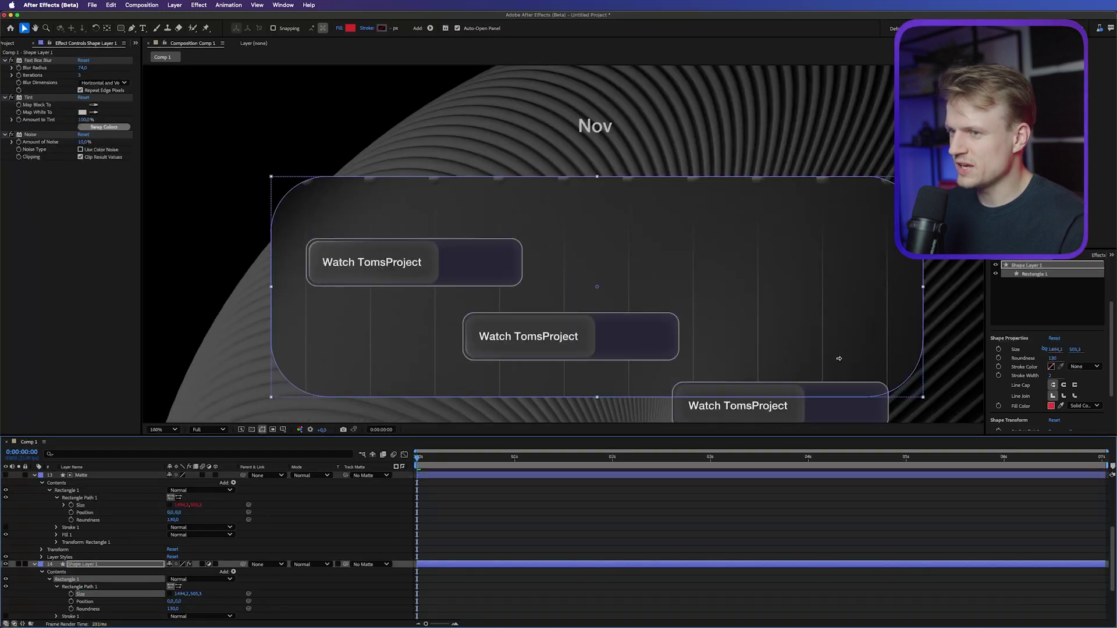
key("comma")
key("super+z")
Keyframe the rectangle size of Shape Layer 1 so its height grows from 0 at the start to 960.3 at one second, and preview it
scroll(130, 570, "down", 3)
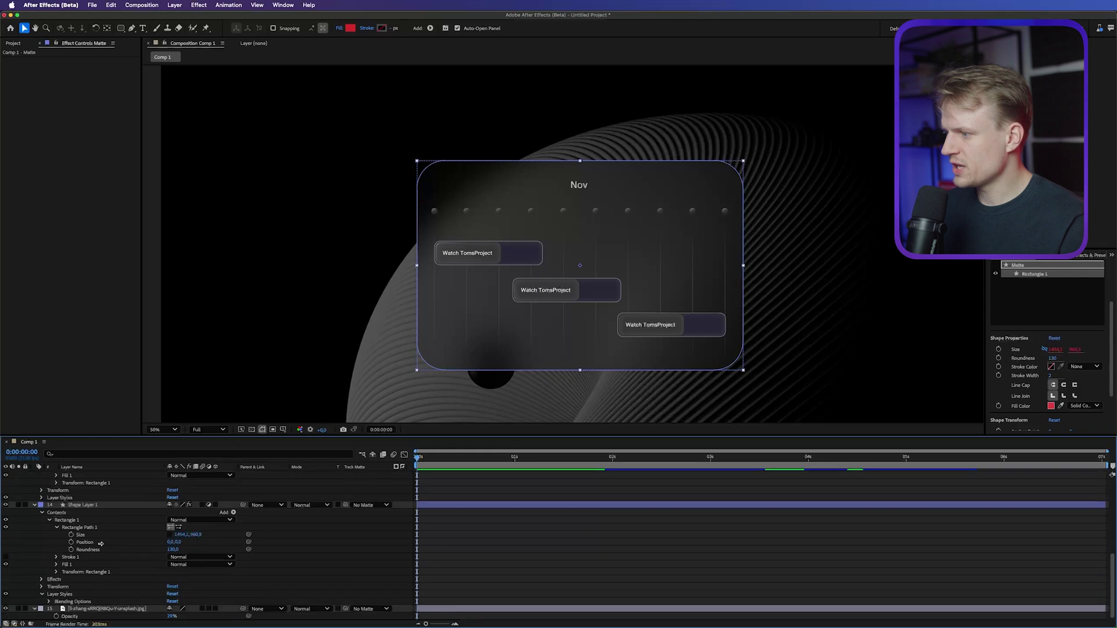
left_click(70, 534)
left_click_drag(420, 535, 514, 534)
left_click(196, 535)
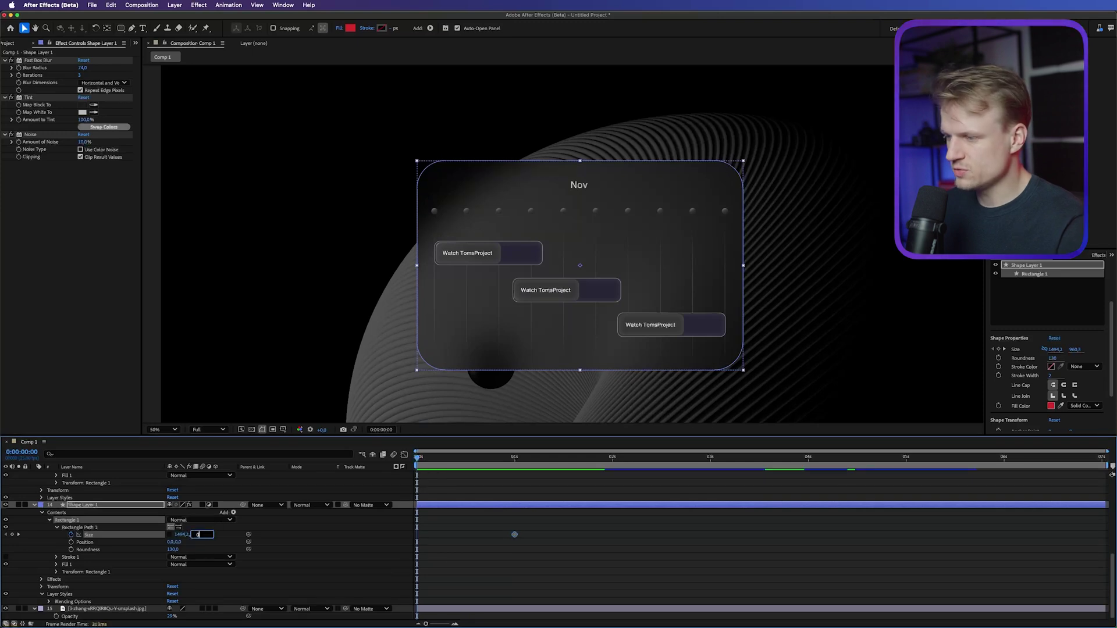
type("0")
key("Return")
key("space")
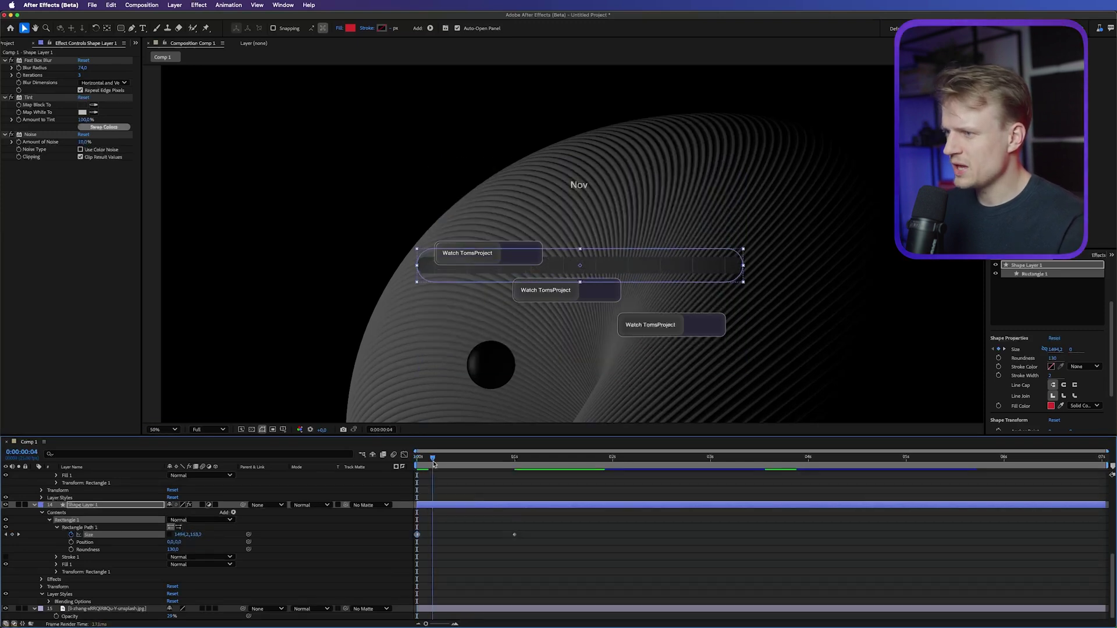
key("space")
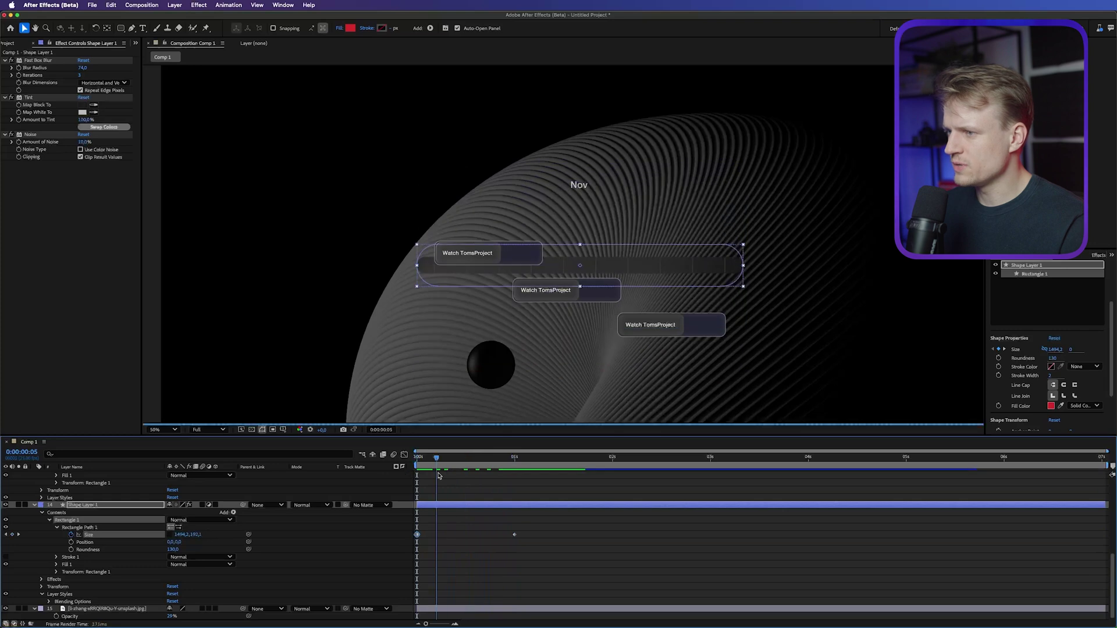
Apply Easy Ease to the card's size keyframes and reshape the speed graph for a fast start and long slowdown
right_click(513, 535)
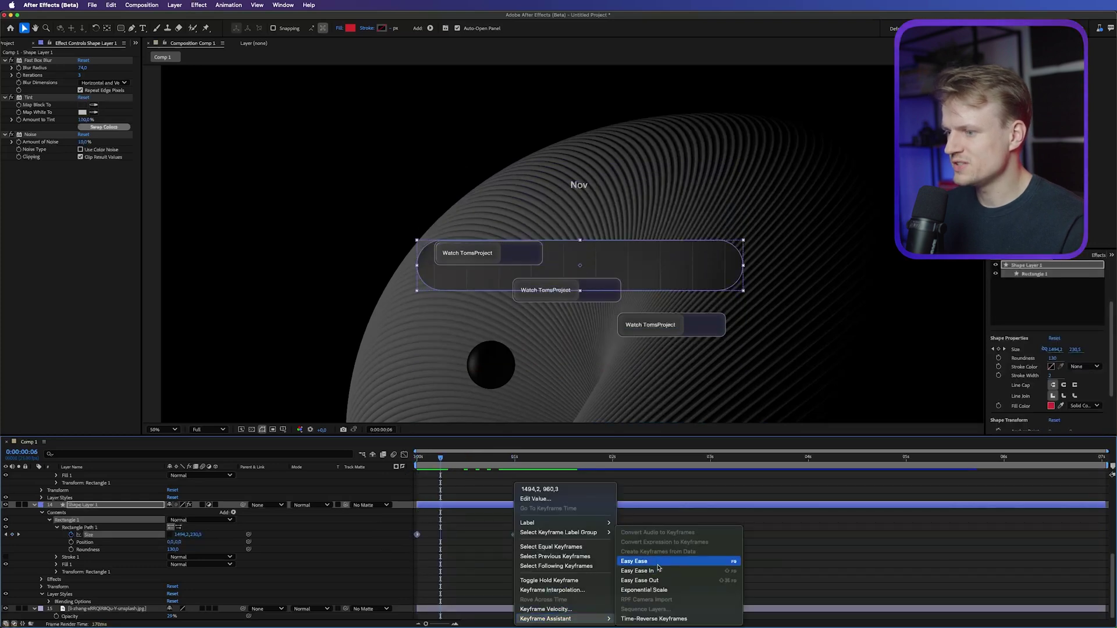
left_click(663, 572)
left_click(404, 455)
left_click_drag(632, 527, 414, 599)
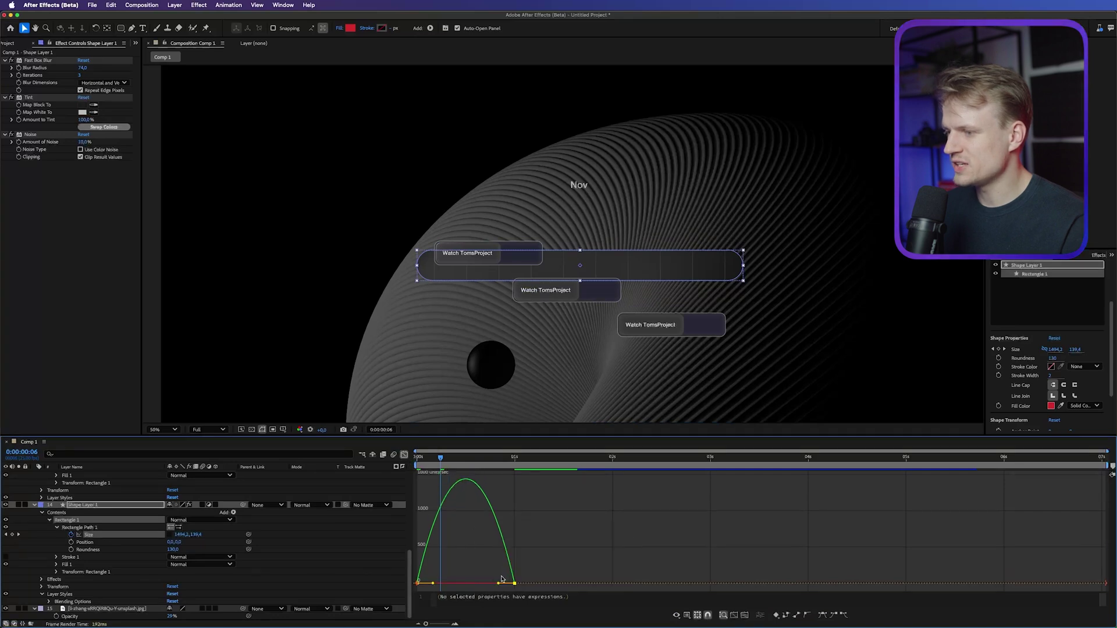
left_click_drag(500, 581, 461, 583)
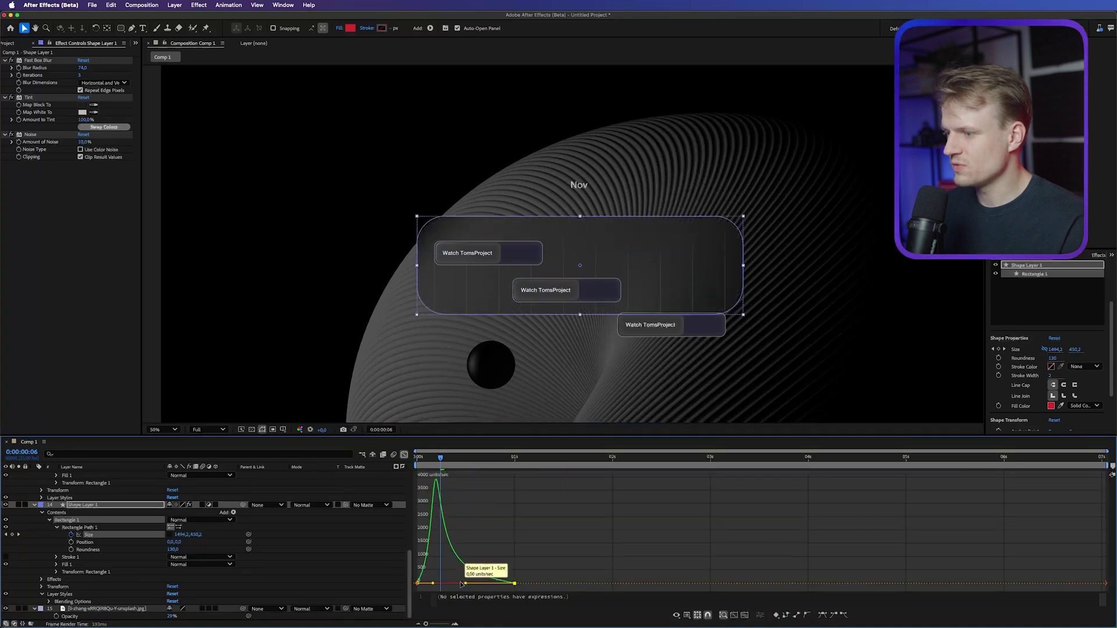
left_click_drag(420, 459, 476, 461)
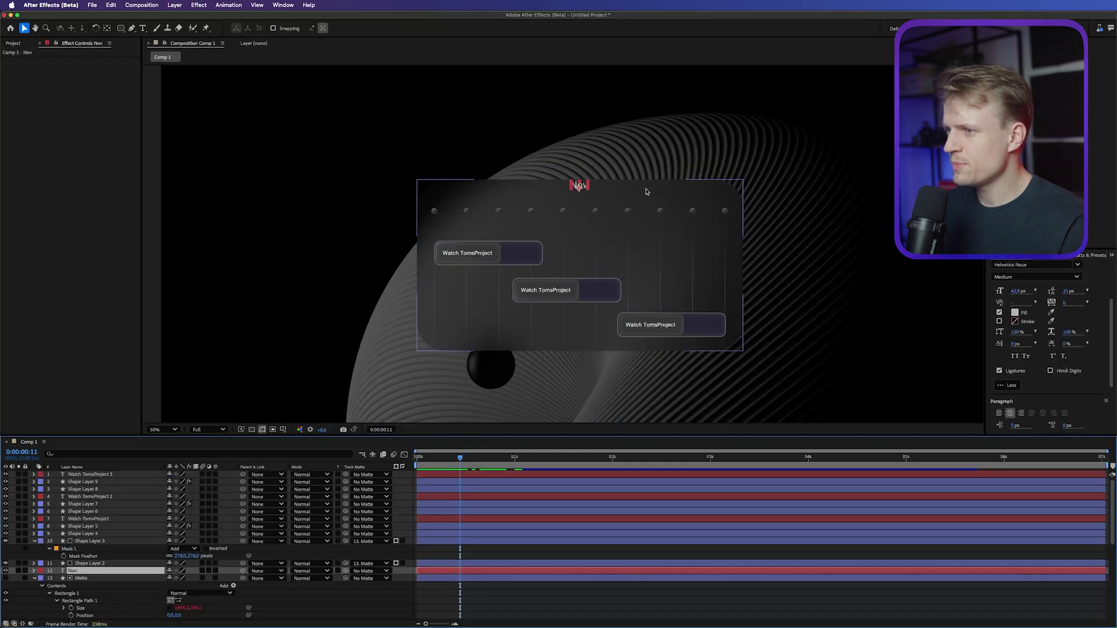
Fade in the Nov title with opacity keyframes, from 0% at 0:00:00:11 to fully visible just after one second
key("period")
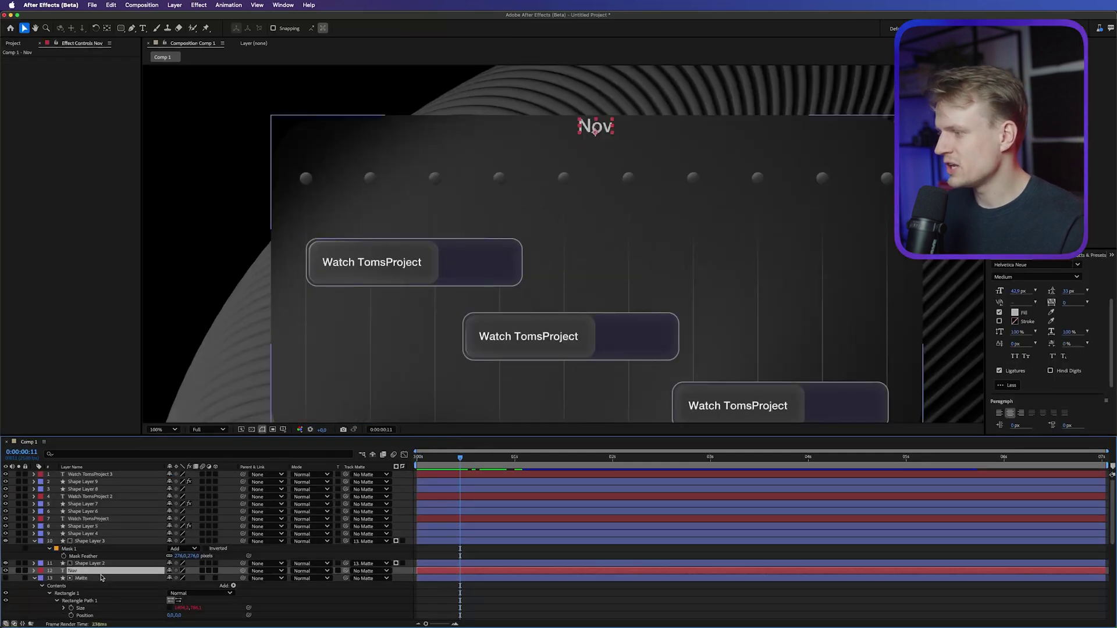
key("t")
left_click(56, 578)
left_click_drag(535, 579, 522, 578)
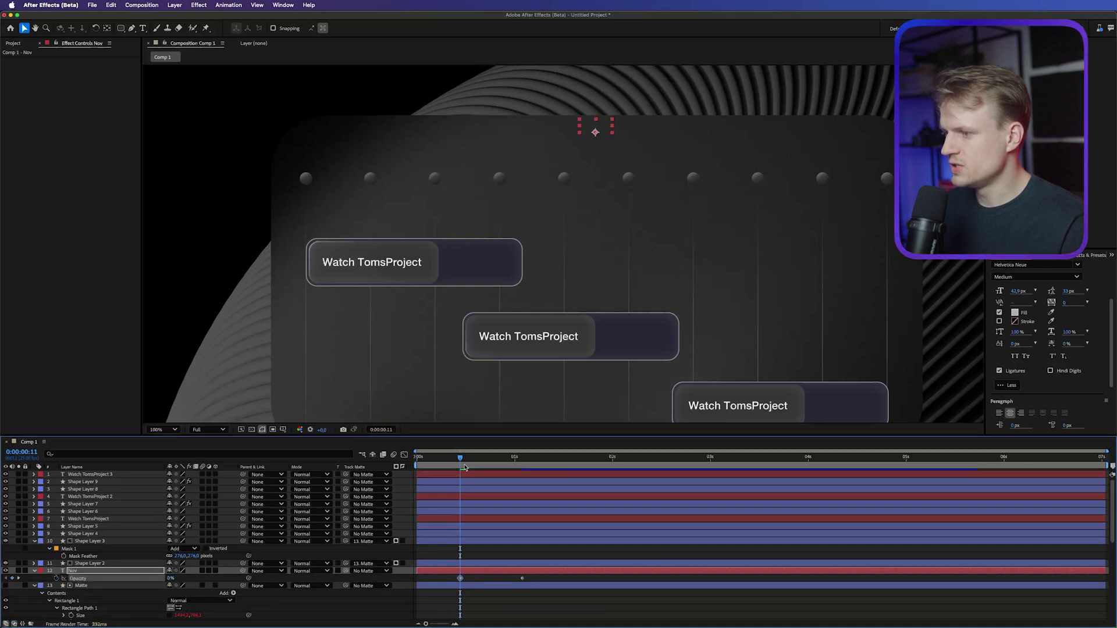
mouse_move(461, 459)
left_mouse_down()
mouse_move(517, 459)
mouse_move(456, 469)
left_mouse_up()
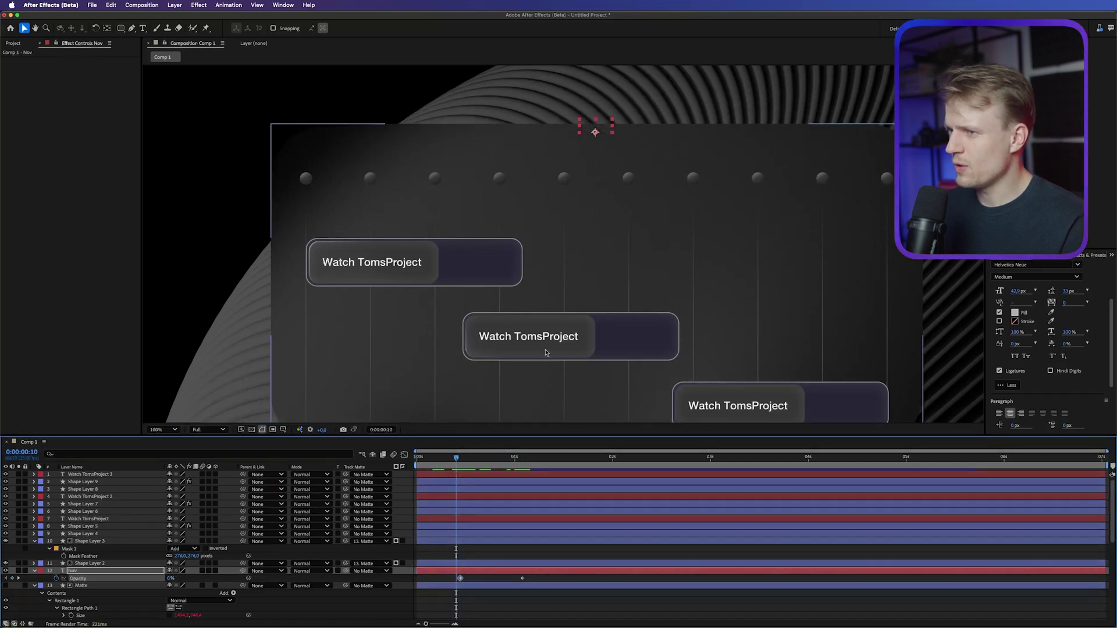
key("comma")
On the Balls layer, keyframe the repeater Offset from 10 at 0:00:00:10 to 0 about one second further on
left_click(95, 533)
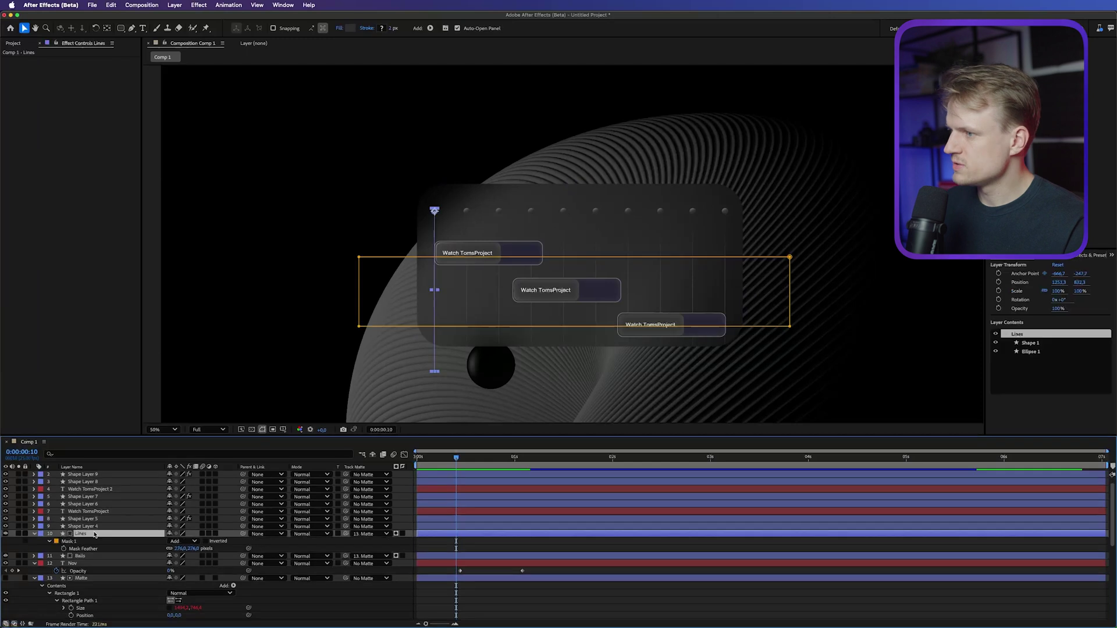
left_click(81, 556)
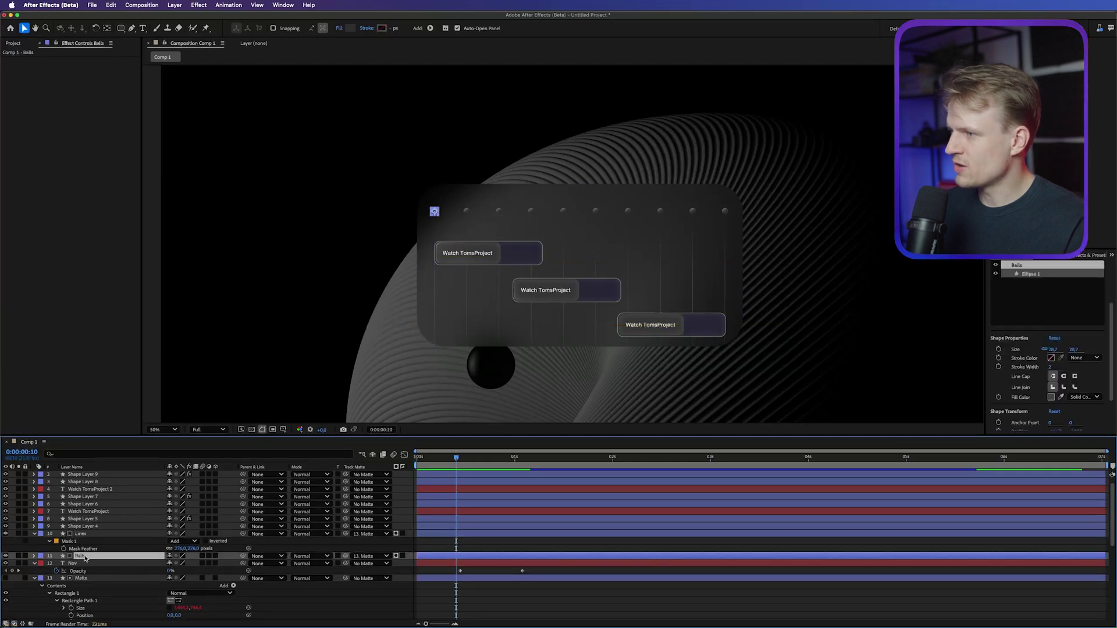
left_click(34, 533)
key("period")
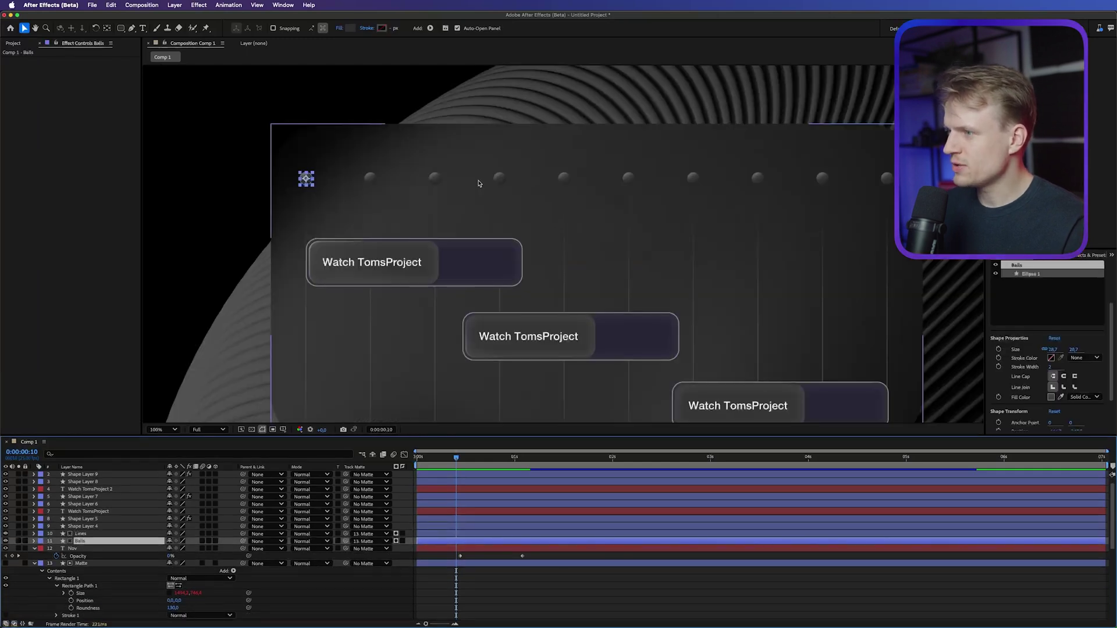
left_click(34, 541)
left_click(49, 563)
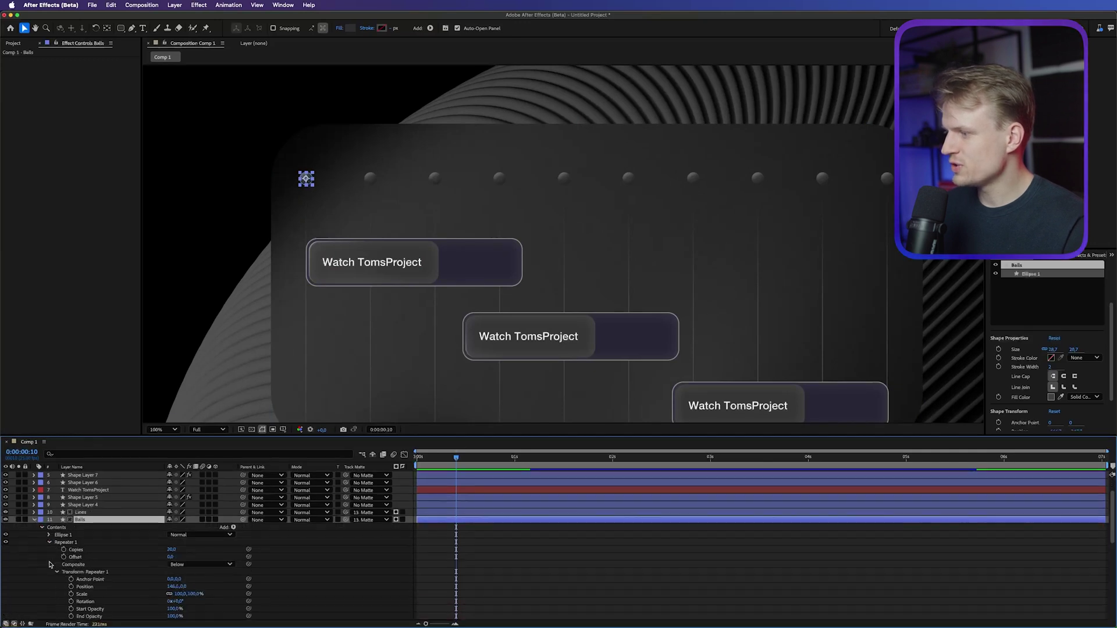
left_click(64, 557)
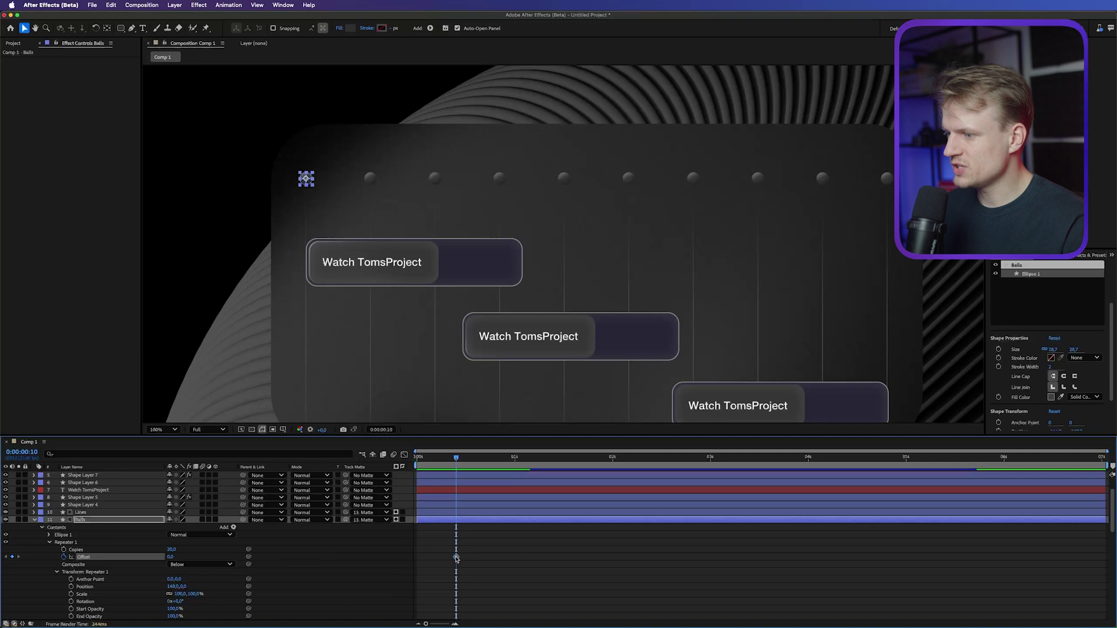
left_click_drag(457, 558, 521, 559)
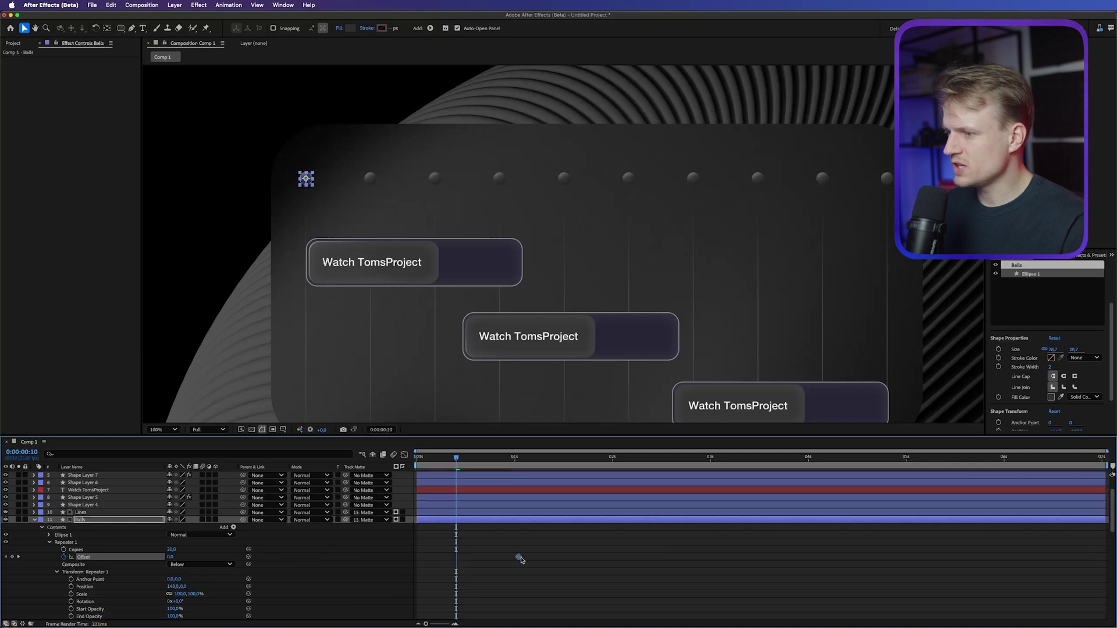
left_click(171, 557)
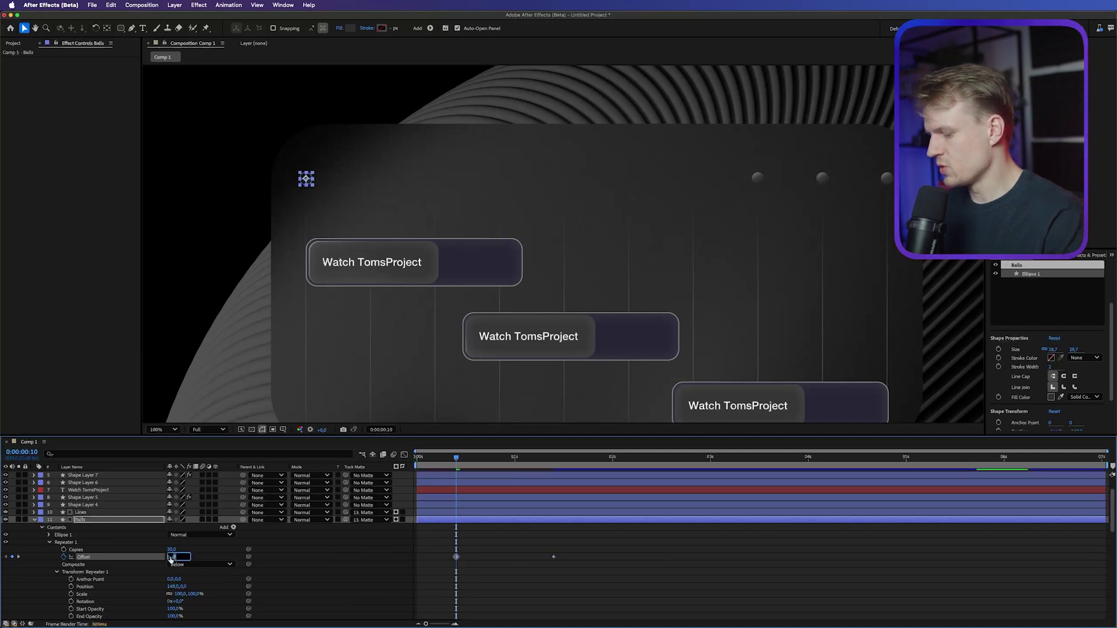
Apply Easy Ease to the Balls Offset keyframes, shift the speed peak toward the start in the graph, and preview the animation
left_click_drag(593, 543, 433, 576)
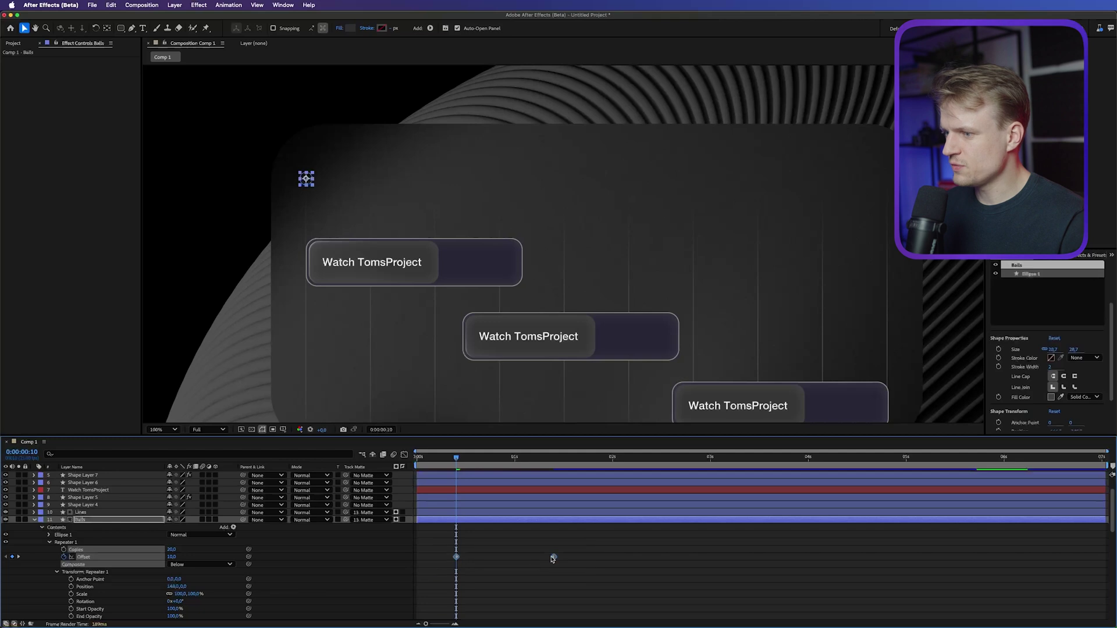
right_click(555, 558)
mouse_move(605, 618)
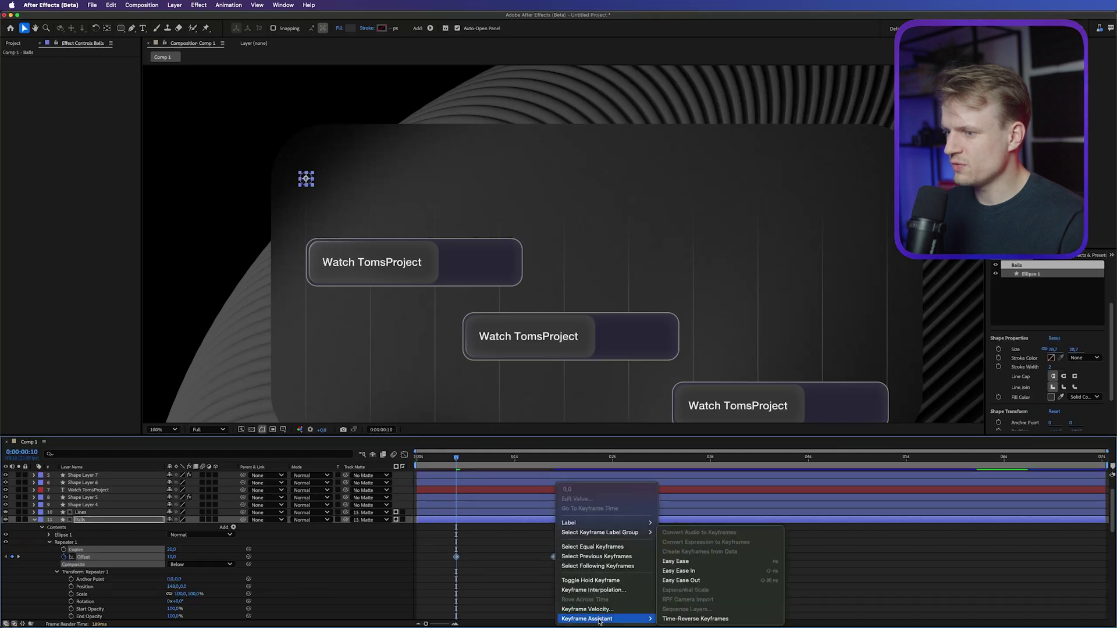
left_click(689, 561)
left_click(403, 455)
left_click_drag(601, 516, 504, 479)
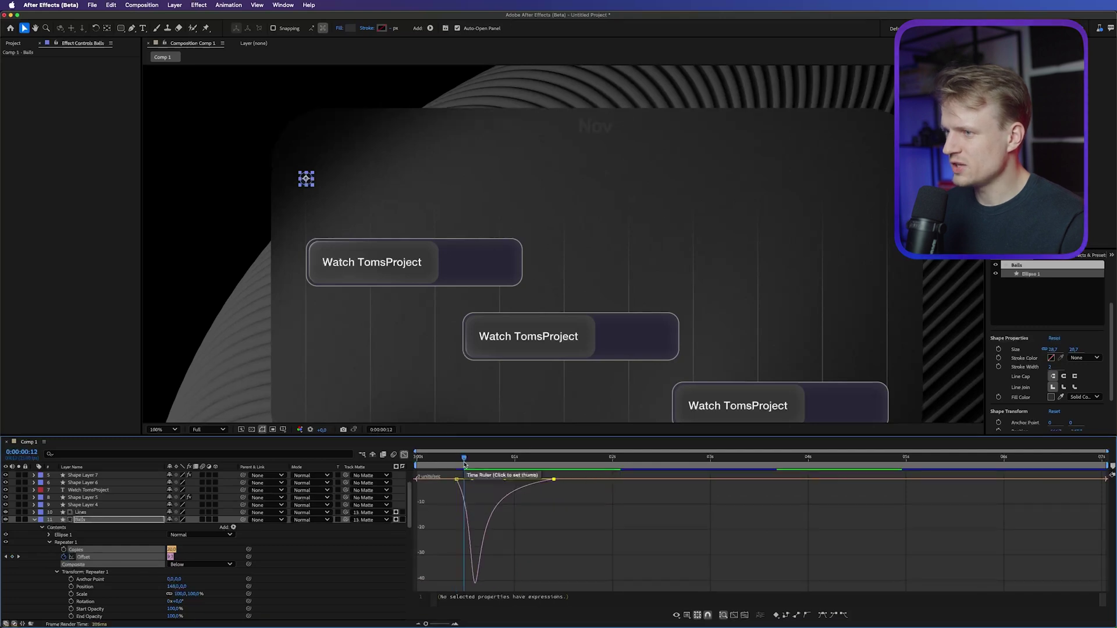
left_click(464, 464)
key("space")
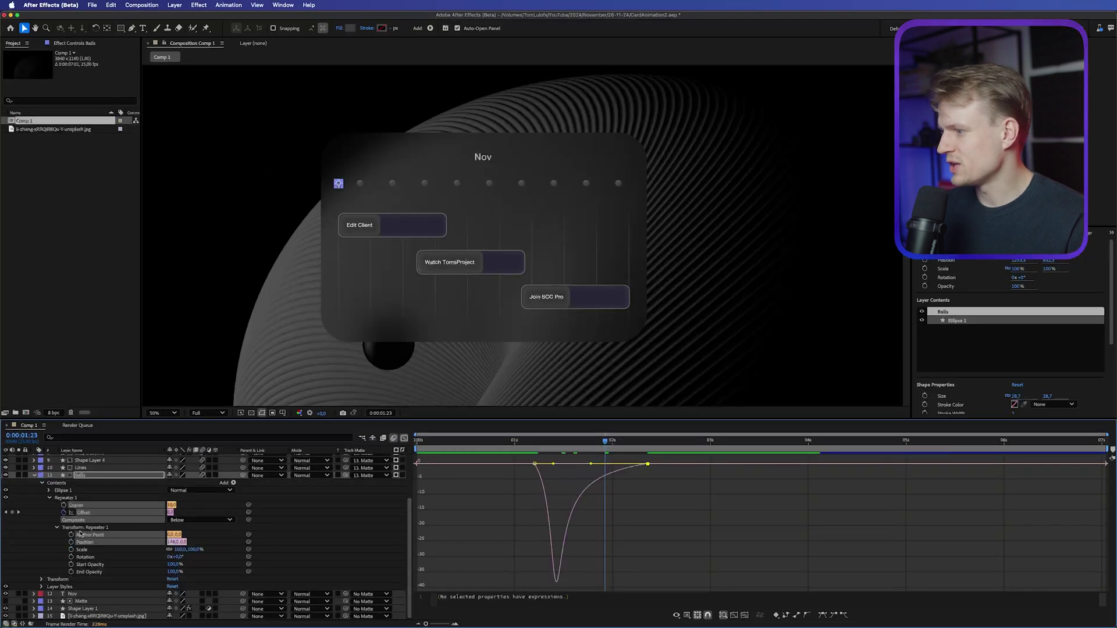
Copy the Balls repeater Offset keyframes to the Lines repeater Offset, starting at 0:00:01:06, and check the motion
left_click(327, 498)
left_click(84, 512)
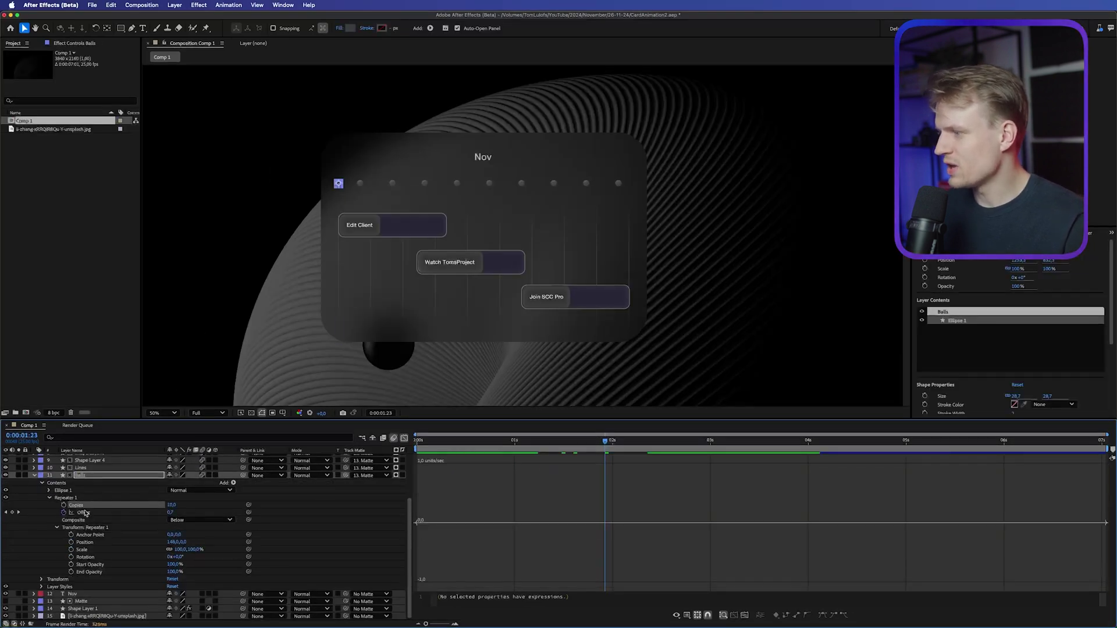
left_click(404, 439)
left_click_drag(695, 499, 504, 543)
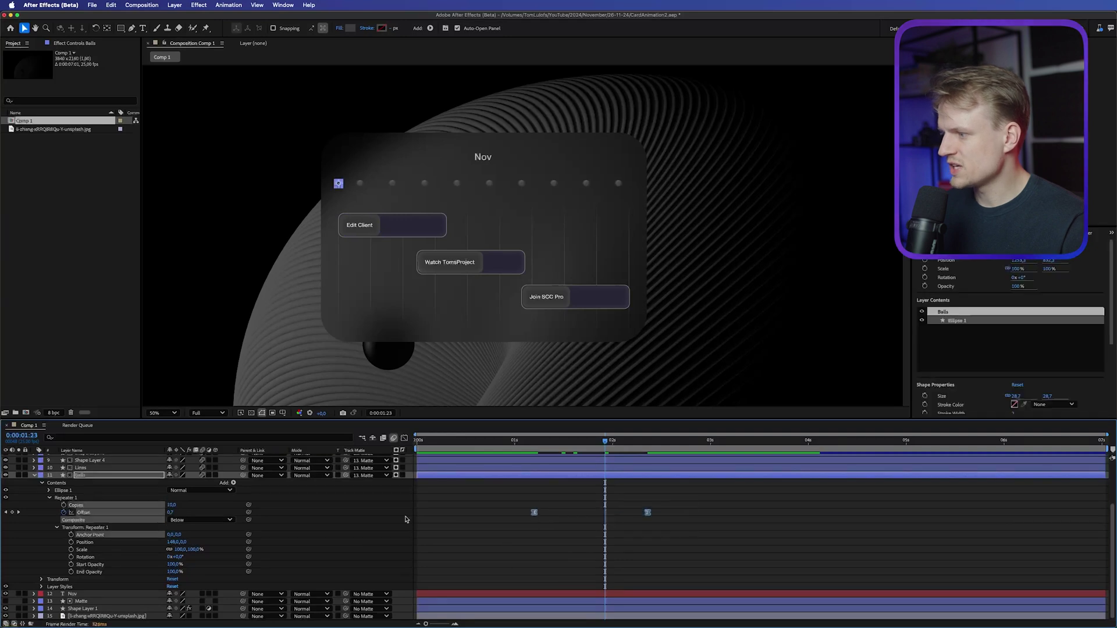
left_click(33, 468)
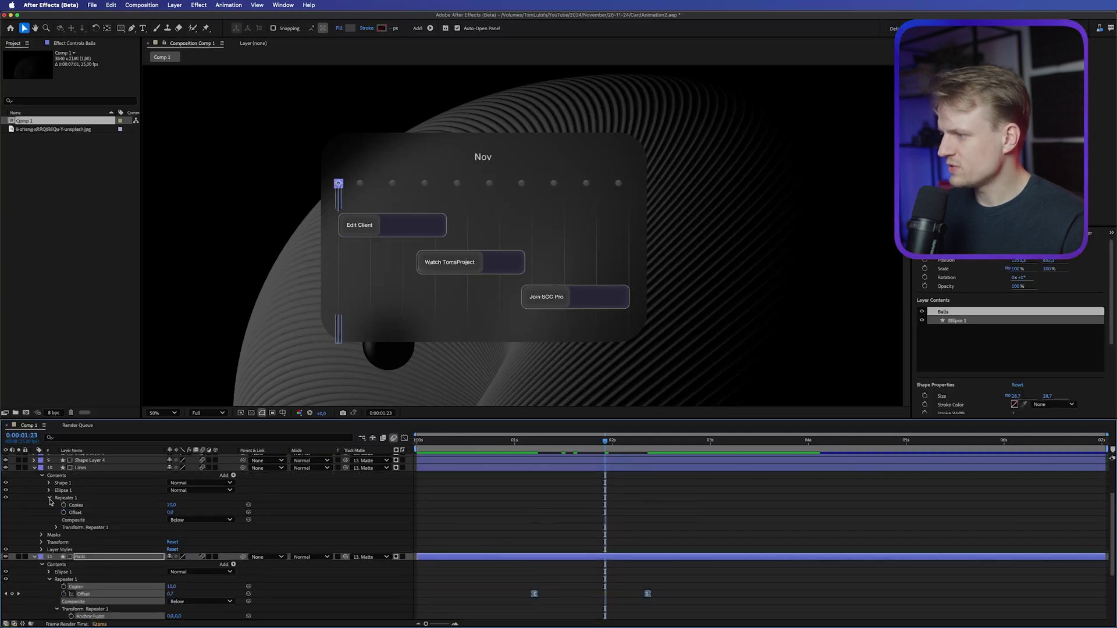
left_click(76, 512)
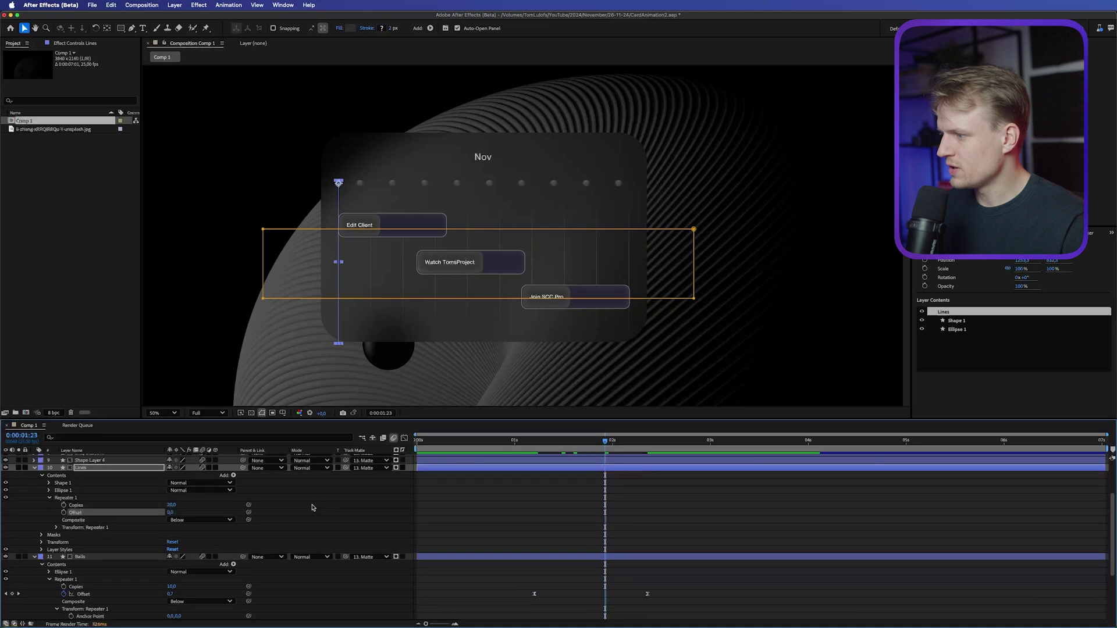
left_click(539, 441)
key("cmd+v")
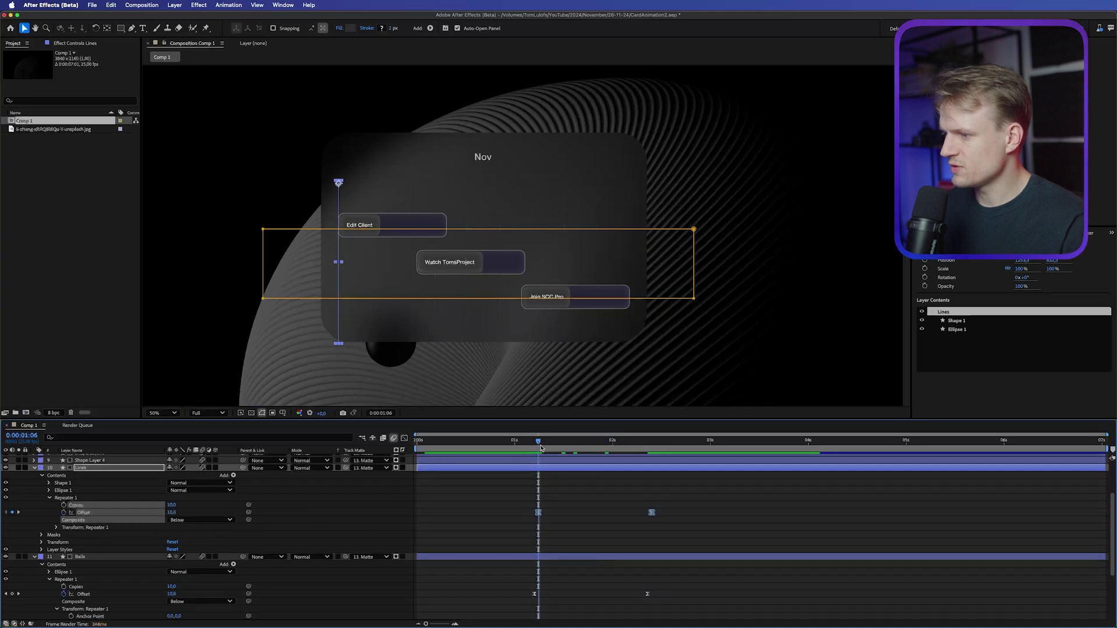
left_click_drag(697, 501, 499, 529)
left_click_drag(575, 442, 593, 444)
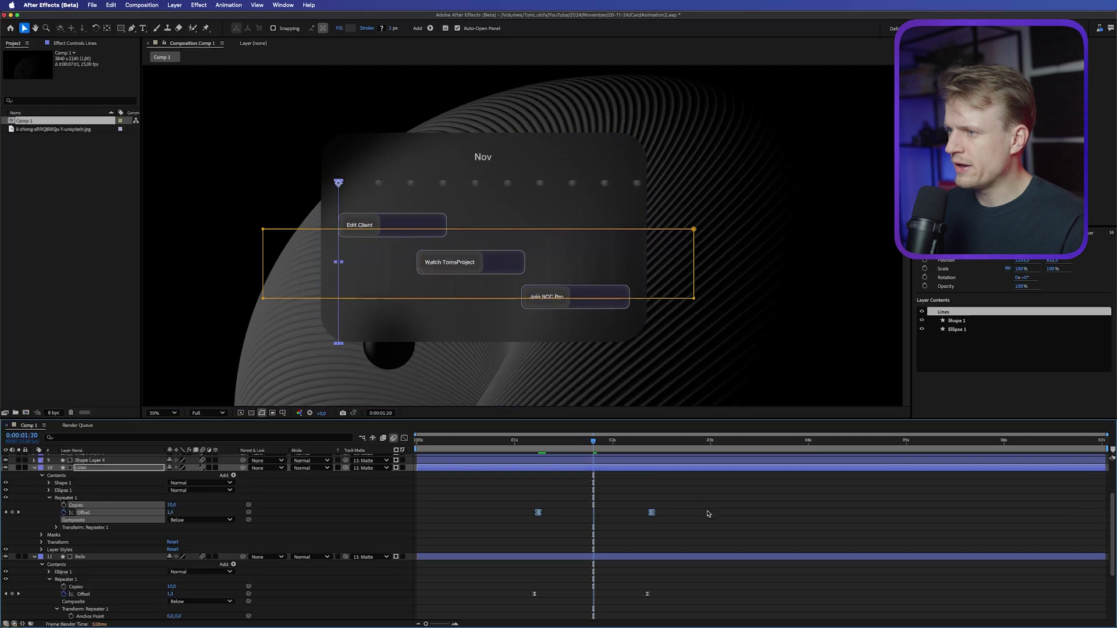
left_click(708, 515)
Set the Matte layer as the track matte for all nine text and shape layers of the event bars
scroll(360, 234, "up", 1)
left_click_drag(344, 227, 548, 239)
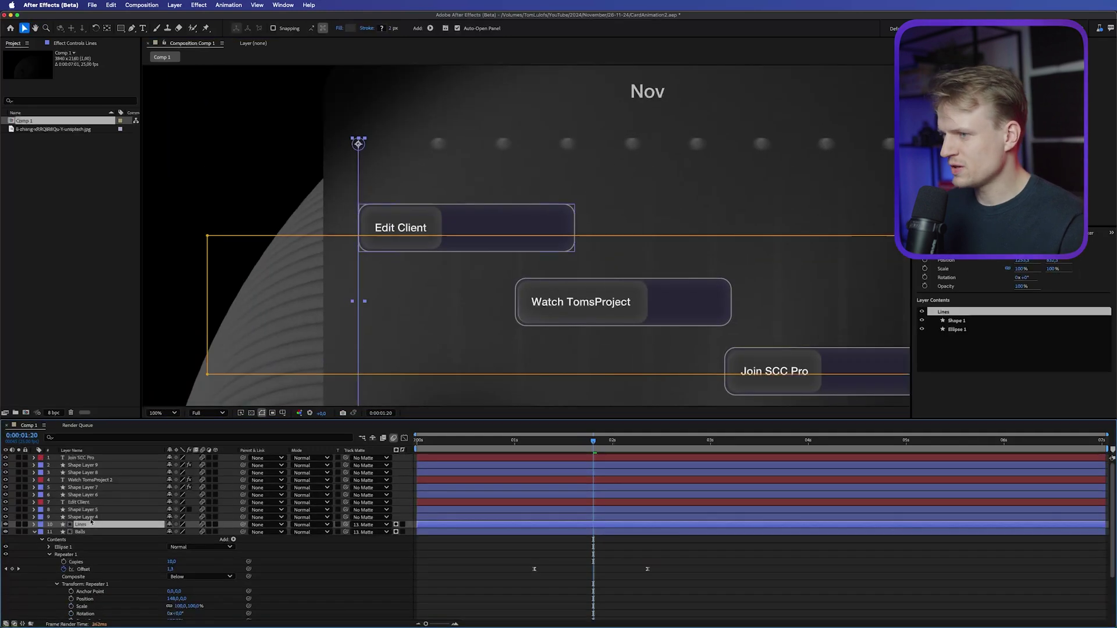
left_click(90, 517)
left_click(82, 458, "shift")
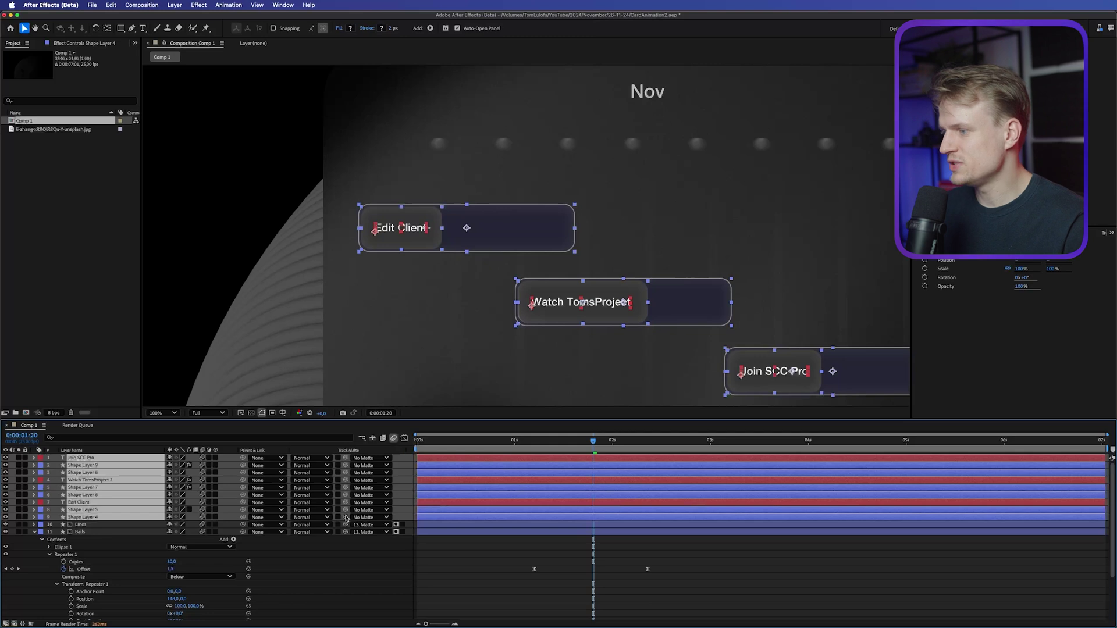
left_click_drag(183, 622, 95, 605)
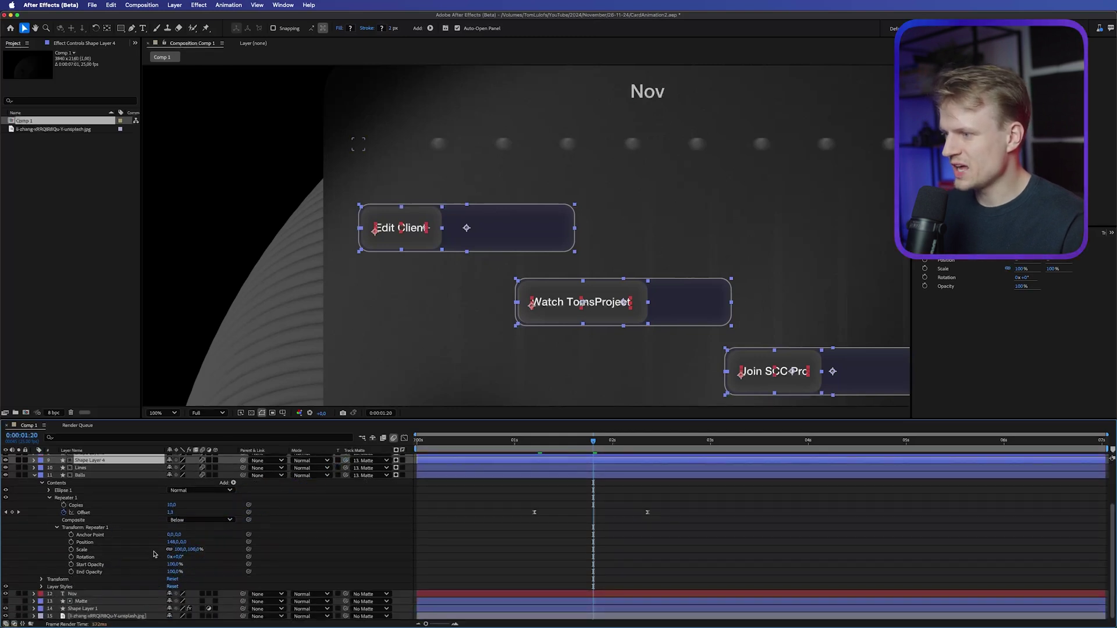
Keyframe the position of all event bar layers to slide in from beyond the card's right edge at 0:00:01:20, ending at about 0:00:03:10
scroll(154, 552, "up", 3)
key("p")
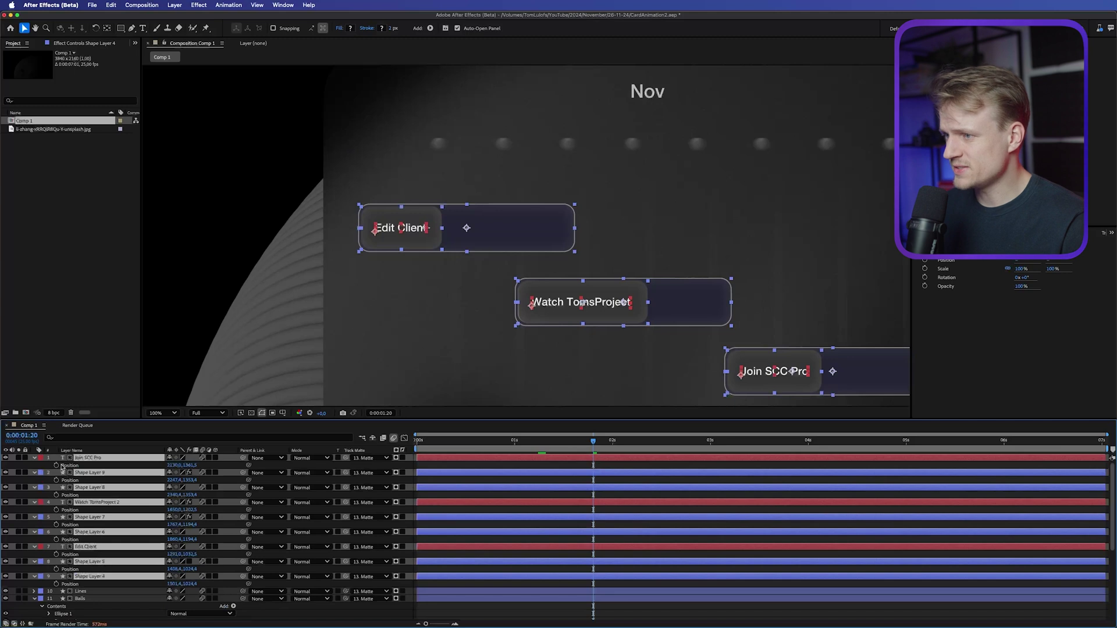
left_click(56, 466)
left_click_drag(592, 465, 721, 465)
scroll(451, 302, "down", 1)
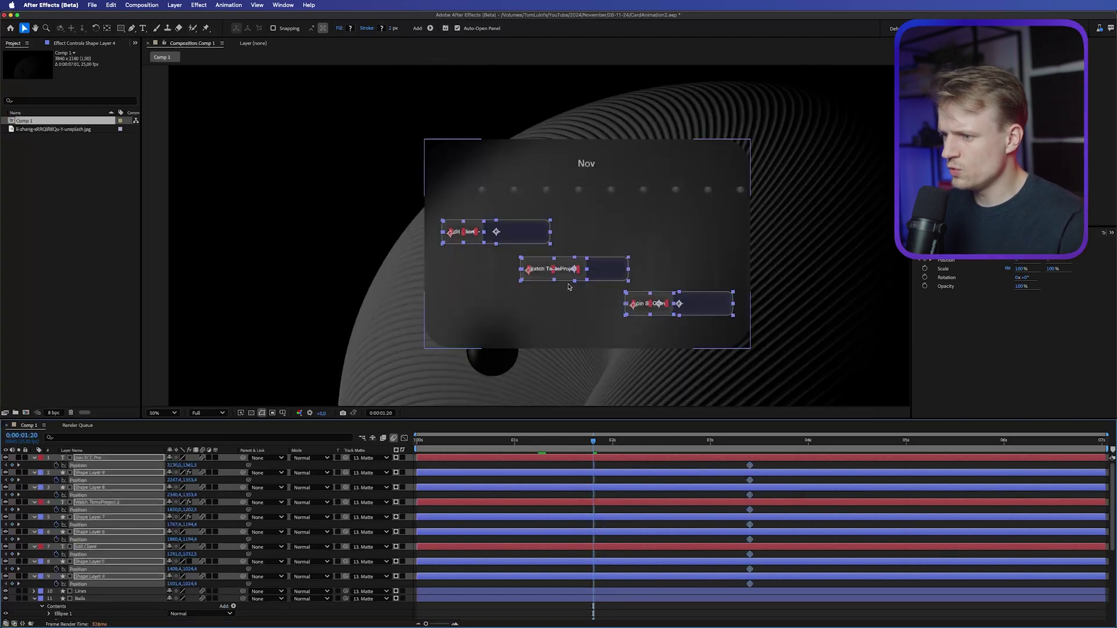
left_click_drag(620, 270, 866, 327)
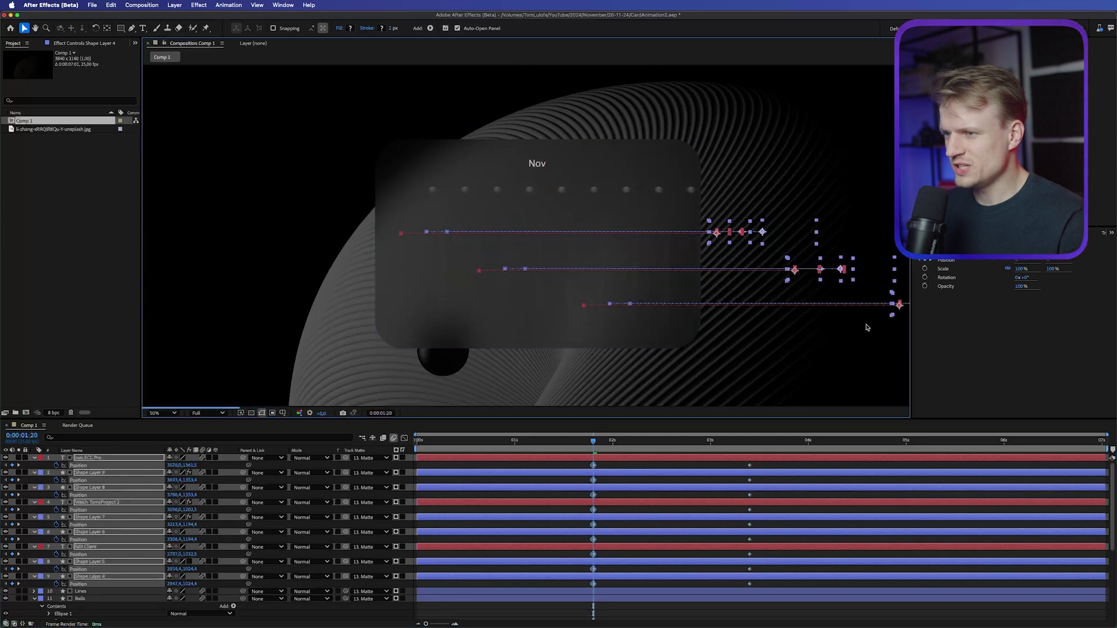
Apply Easy Ease to all the event bars' position keyframes, shape the speed graph for a fast start and long slowdown, and scrub the result
left_click(781, 467)
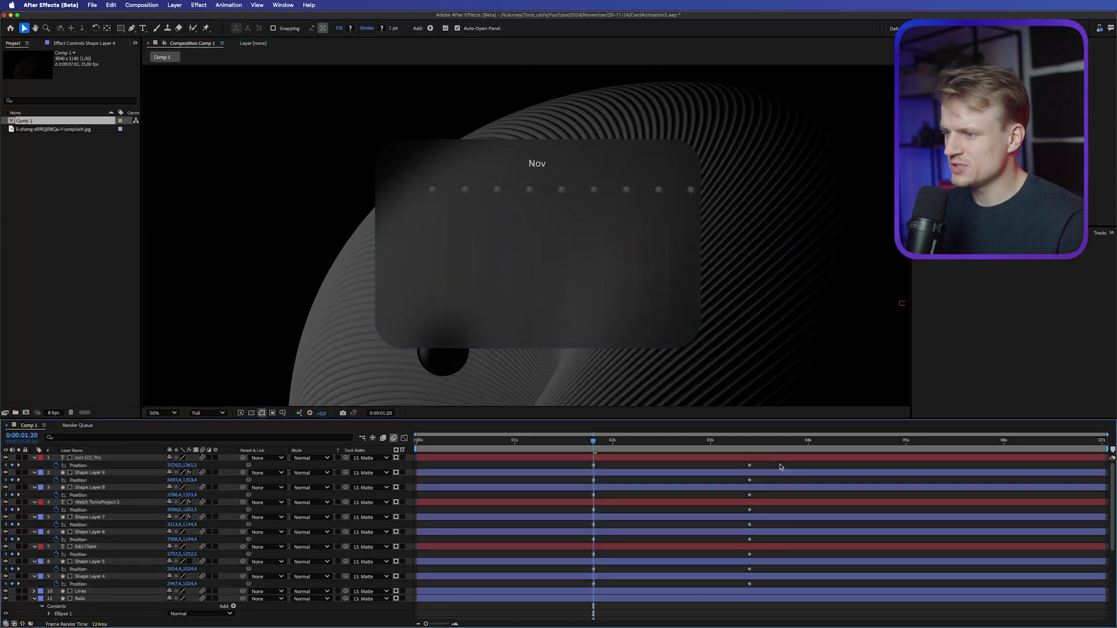
left_click_drag(781, 466, 591, 589)
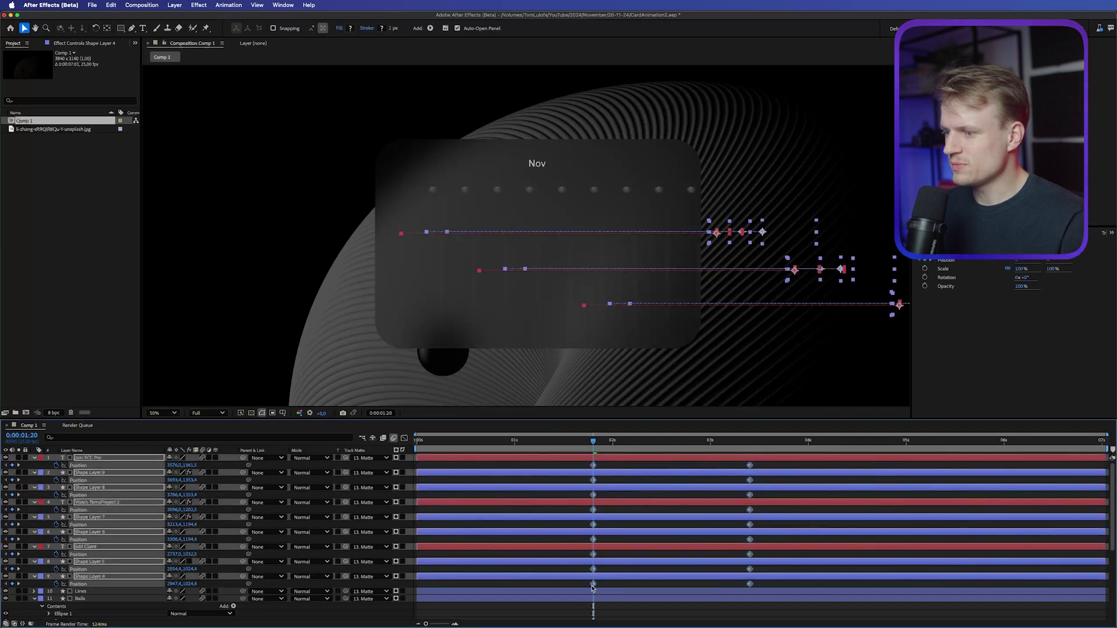
right_click(593, 586)
mouse_move(625, 618)
left_click(729, 560)
key("shift+F3")
left_click_drag(810, 528, 670, 581)
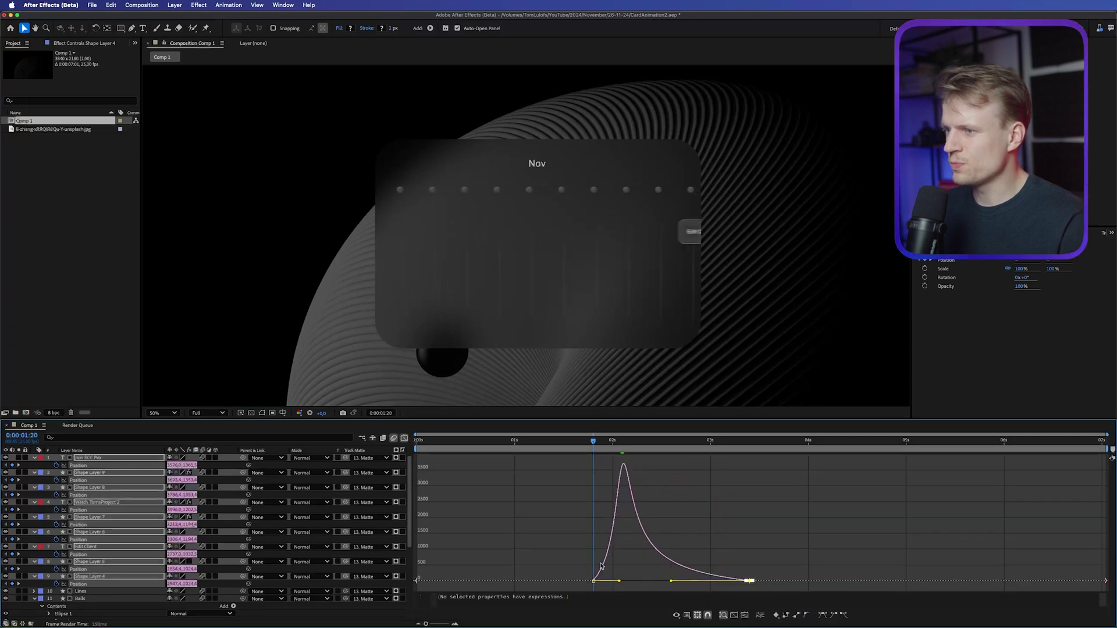
left_click(383, 439)
left_click_drag(633, 448, 726, 451)
Stagger the bars by shifting the three Join SCC Pro layers about half a second later and the three Watch TomsProject layers slightly later
left_click(505, 457)
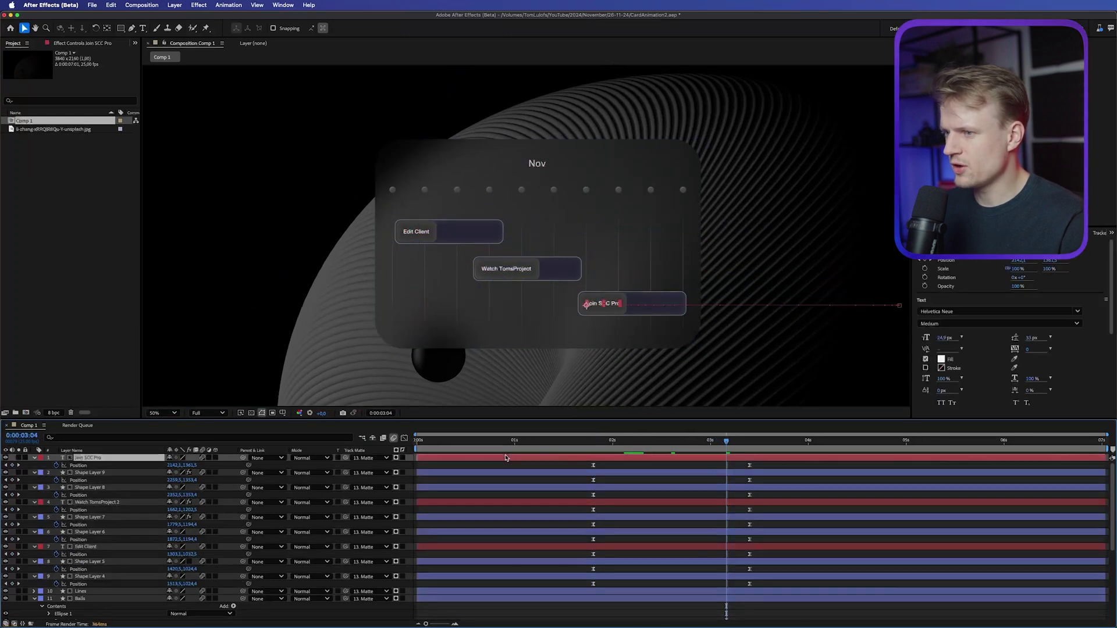
left_click(502, 486, "shift")
left_click_drag(502, 486, 536, 491)
left_click(518, 503)
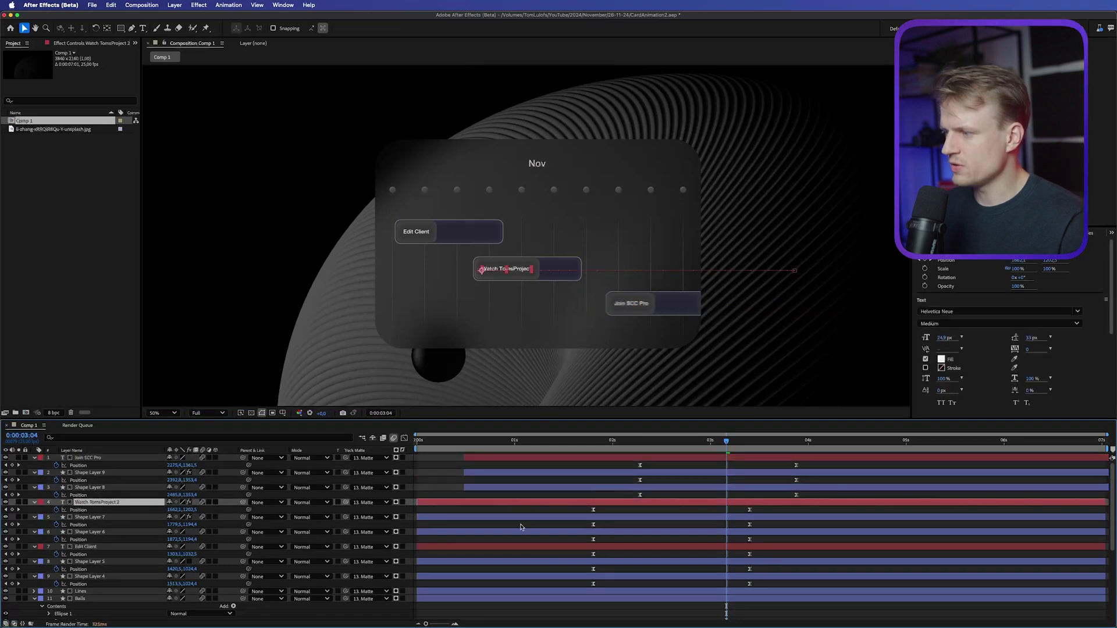
left_click(520, 532, "shift")
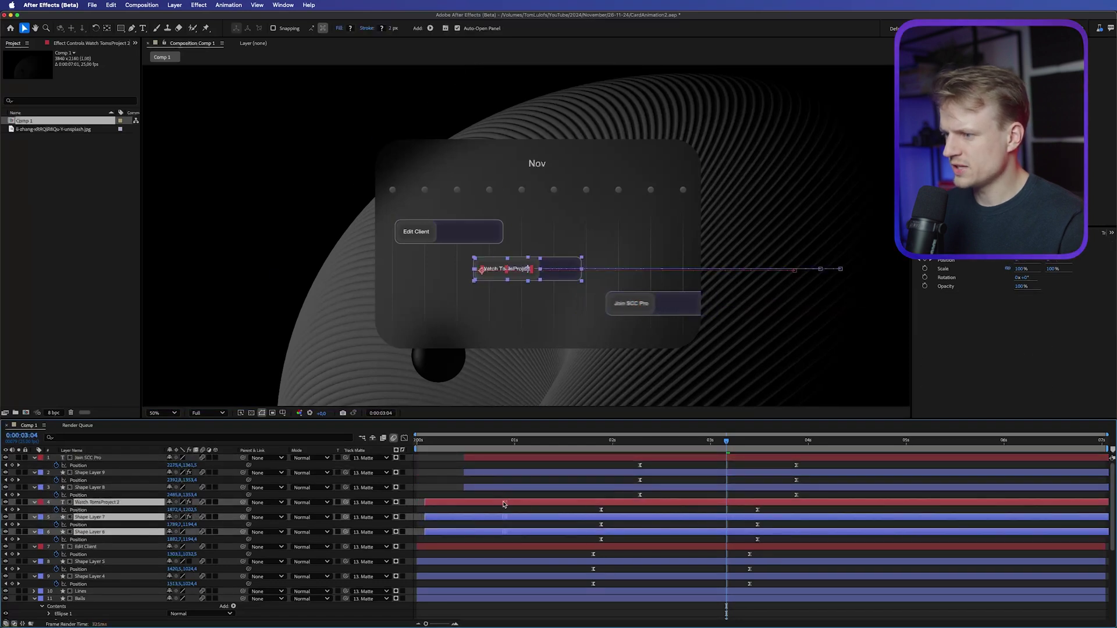